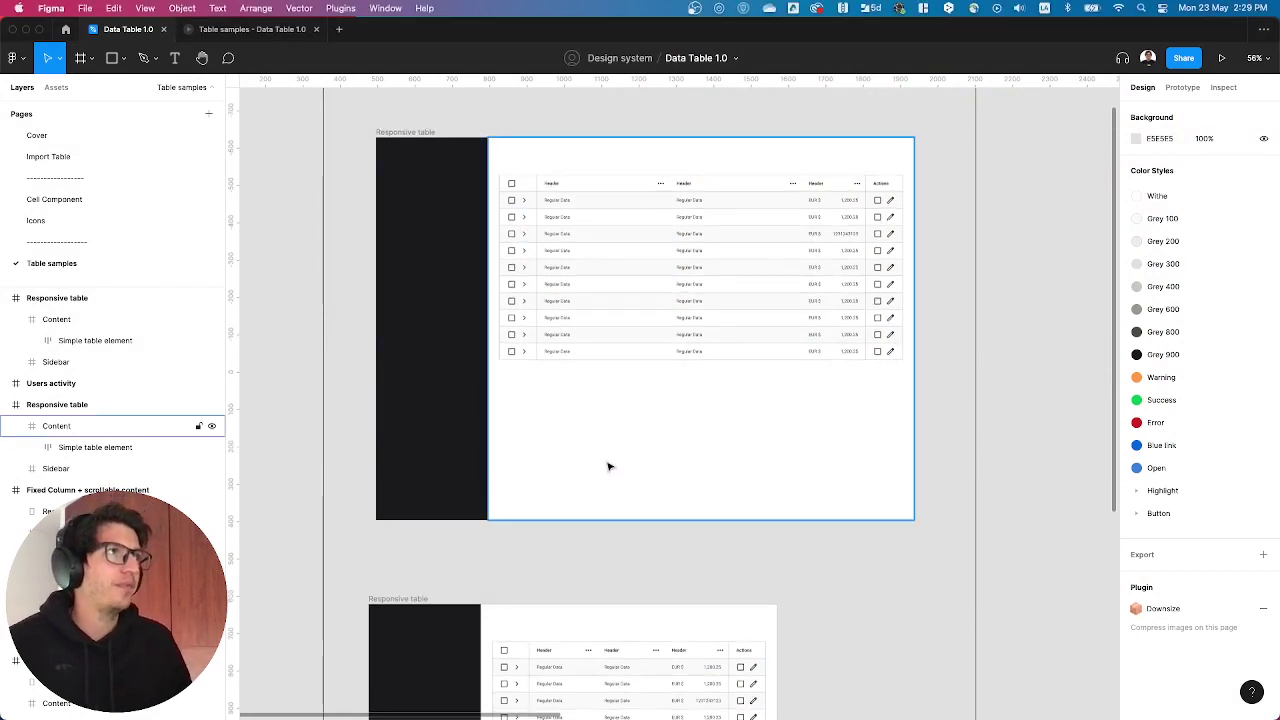
# - Select the upper Responsive table frame and toggle the layout grids on and off
pyautogui.click(406, 251)
pyautogui.click(491, 289)
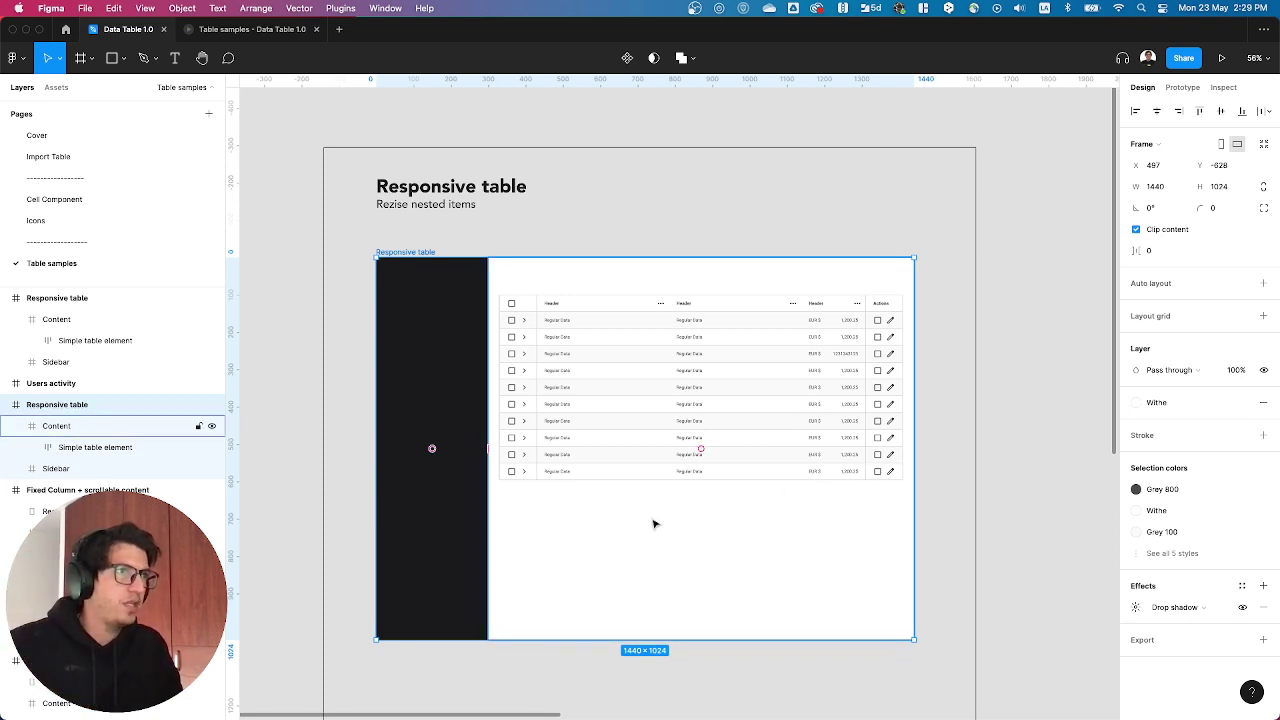
pyautogui.hotkey('ctrl', 'g')
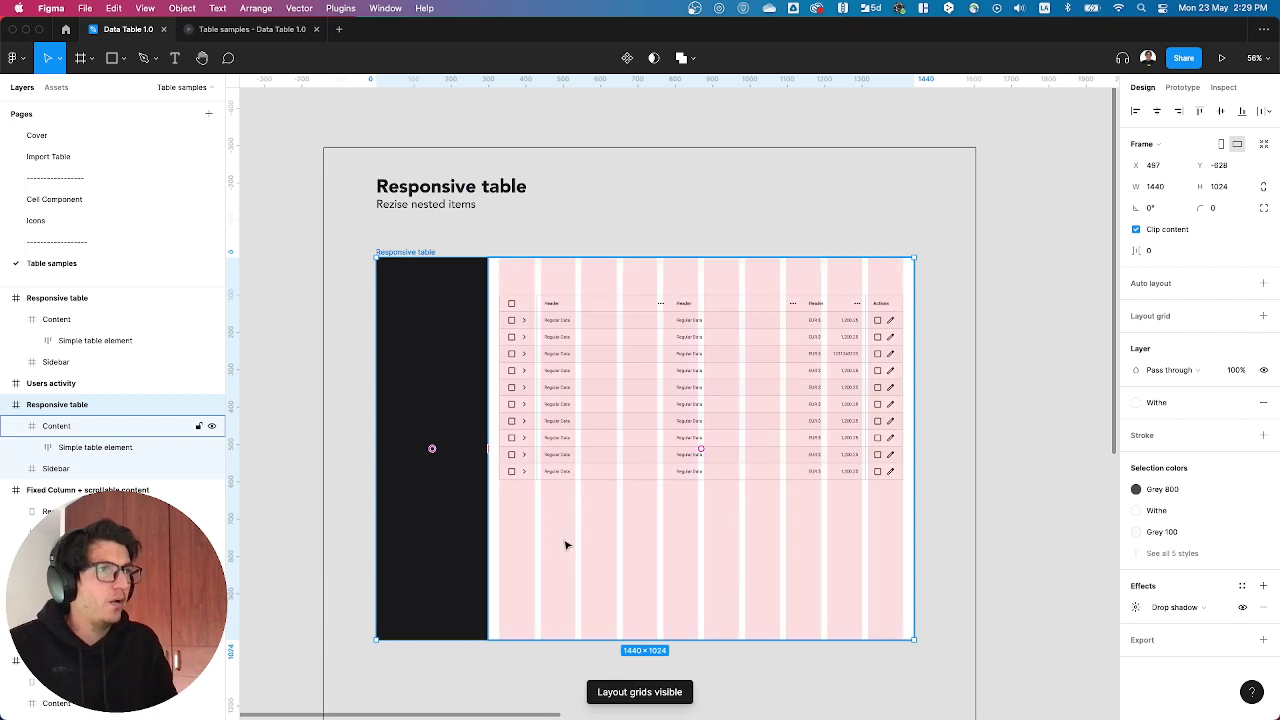
pyautogui.hotkey('ctrl', 'g')
# - Try narrowing the Responsive table frame to about 1158 wide, undo the resize, and select the nested table element
pyautogui.moveTo(913, 494); pyautogui.dragTo(810, 530)
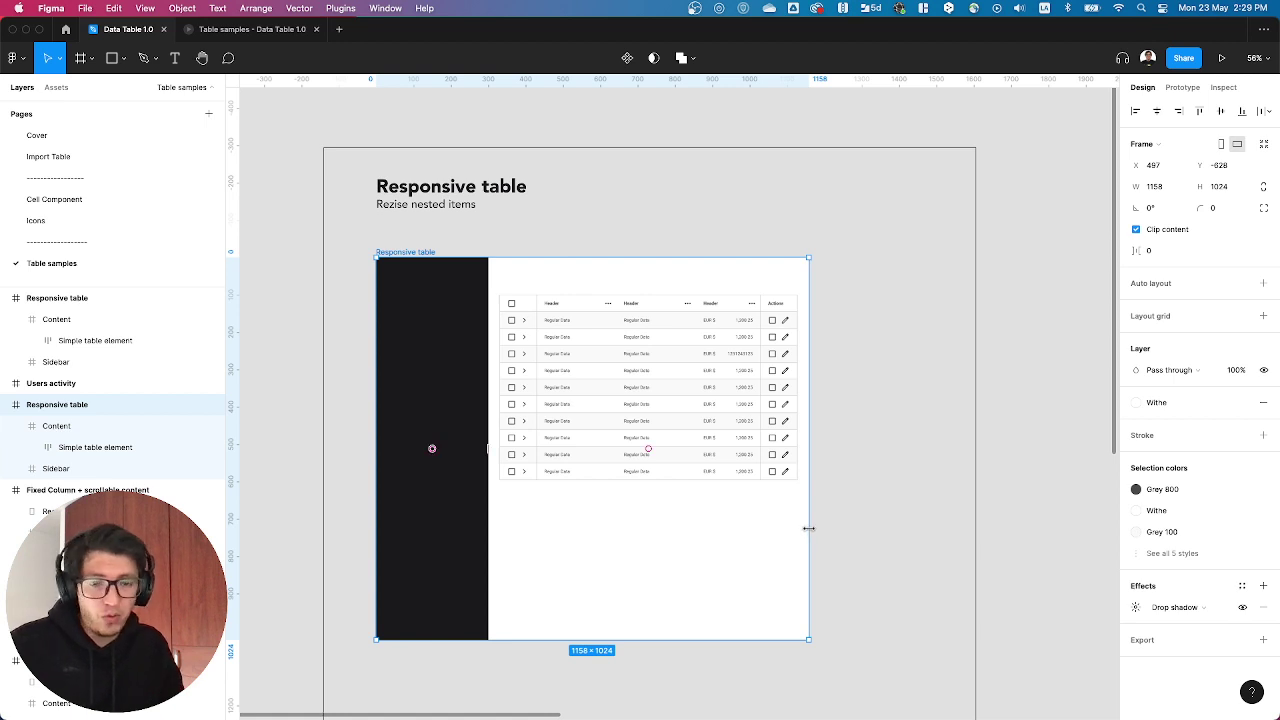
pyautogui.press('super+z')
pyautogui.doubleClick(738, 419)
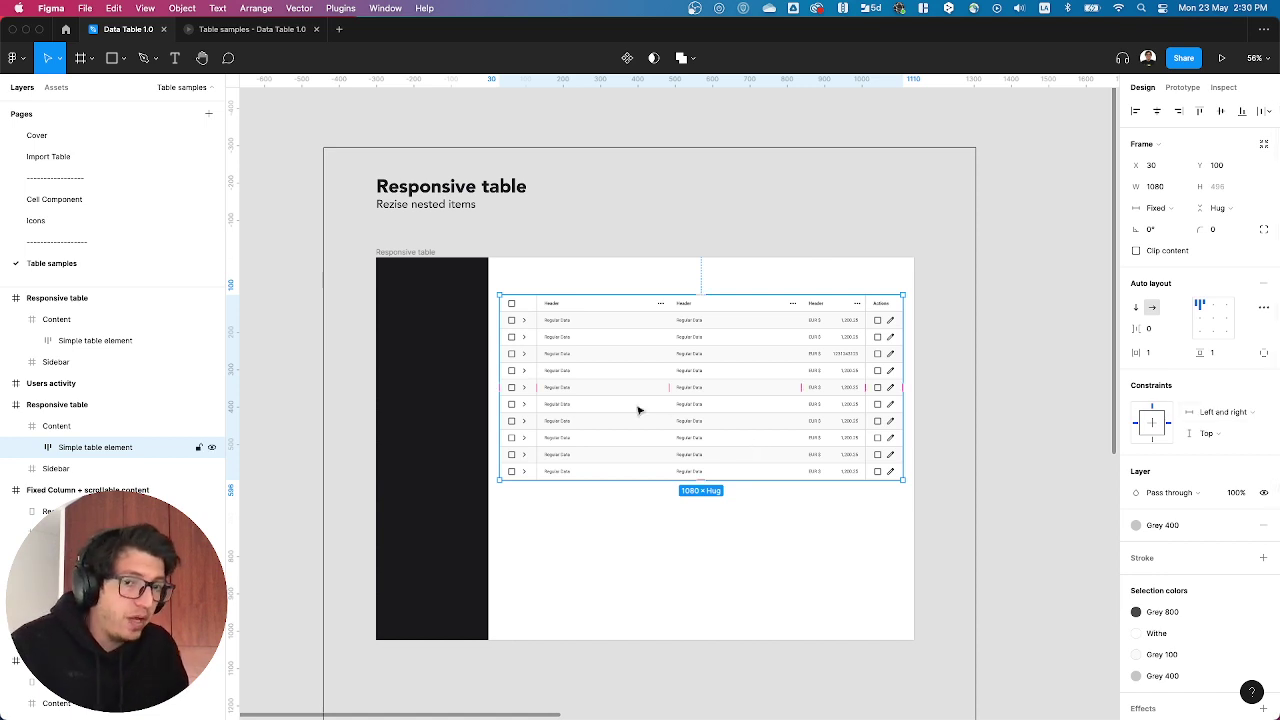
# - Examine the header row and the scrollable rows frame in the Fixed headers + scrollable content sample
pyautogui.click(998, 462)
pyautogui.moveTo(998, 462); pyautogui.dragTo(274, 463)
pyautogui.moveTo(892, 486); pyautogui.dragTo(725, 472)
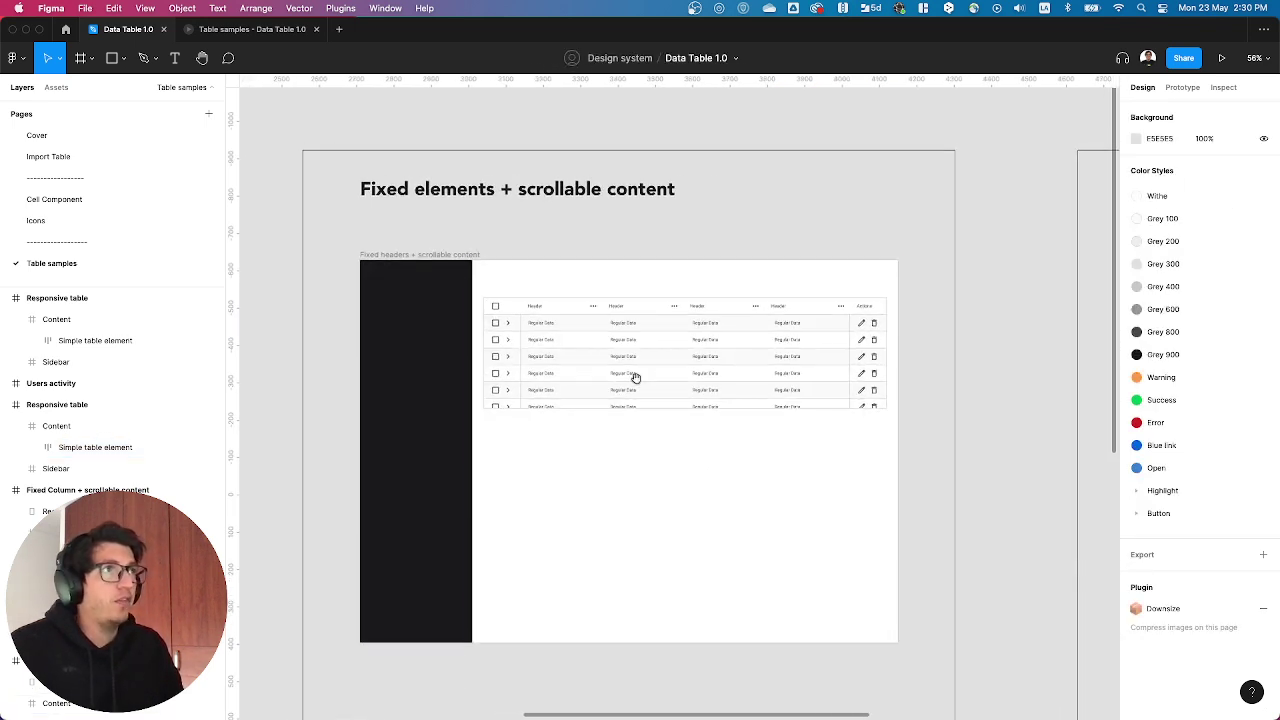
pyautogui.click(591, 366)
pyautogui.doubleClick(591, 366)
pyautogui.click(575, 308)
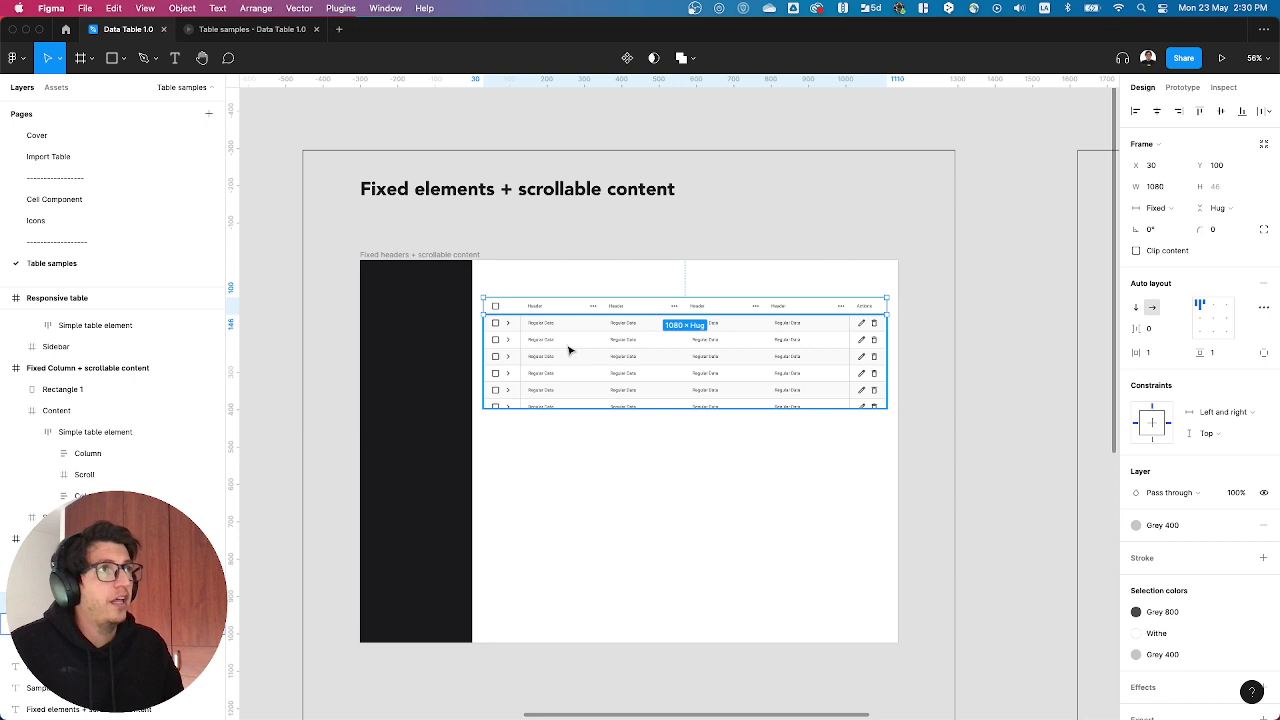
pyautogui.click(571, 347)
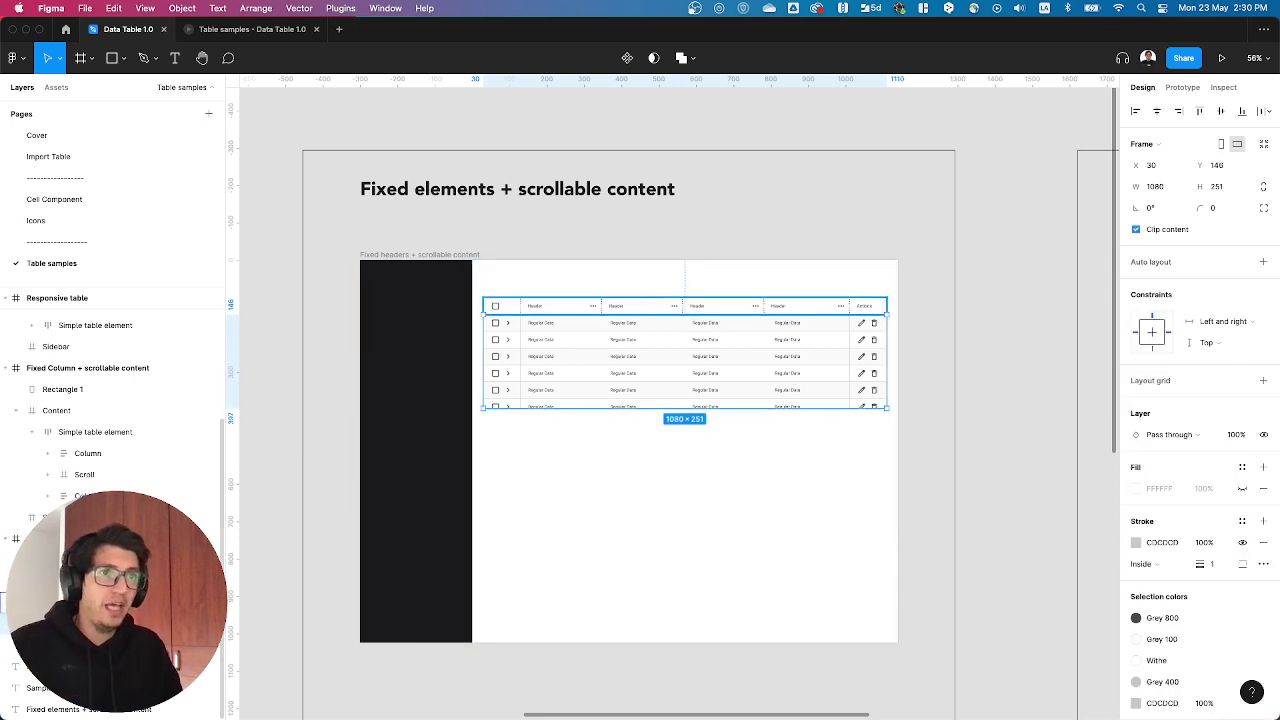
pyautogui.click(590, 306)
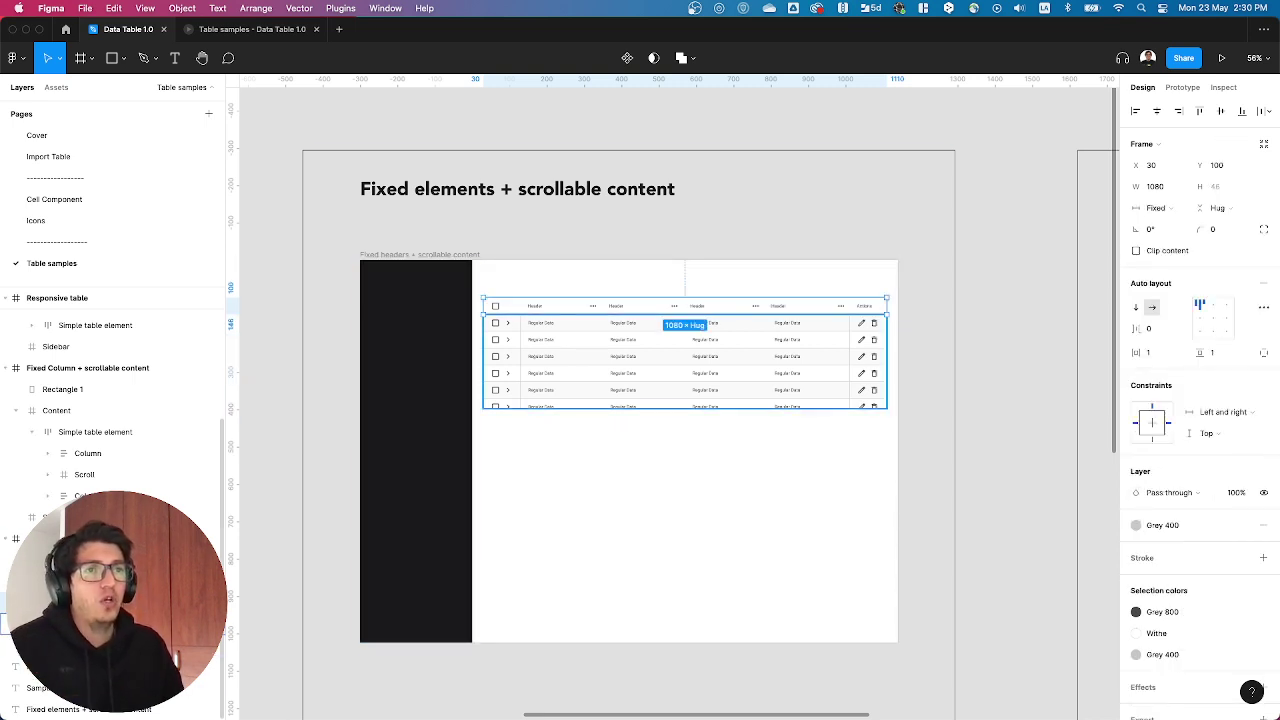
# - Preview the Fixed headers + scrollable content prototype and test vertical scrolling of the table rows
pyautogui.click(257, 34)
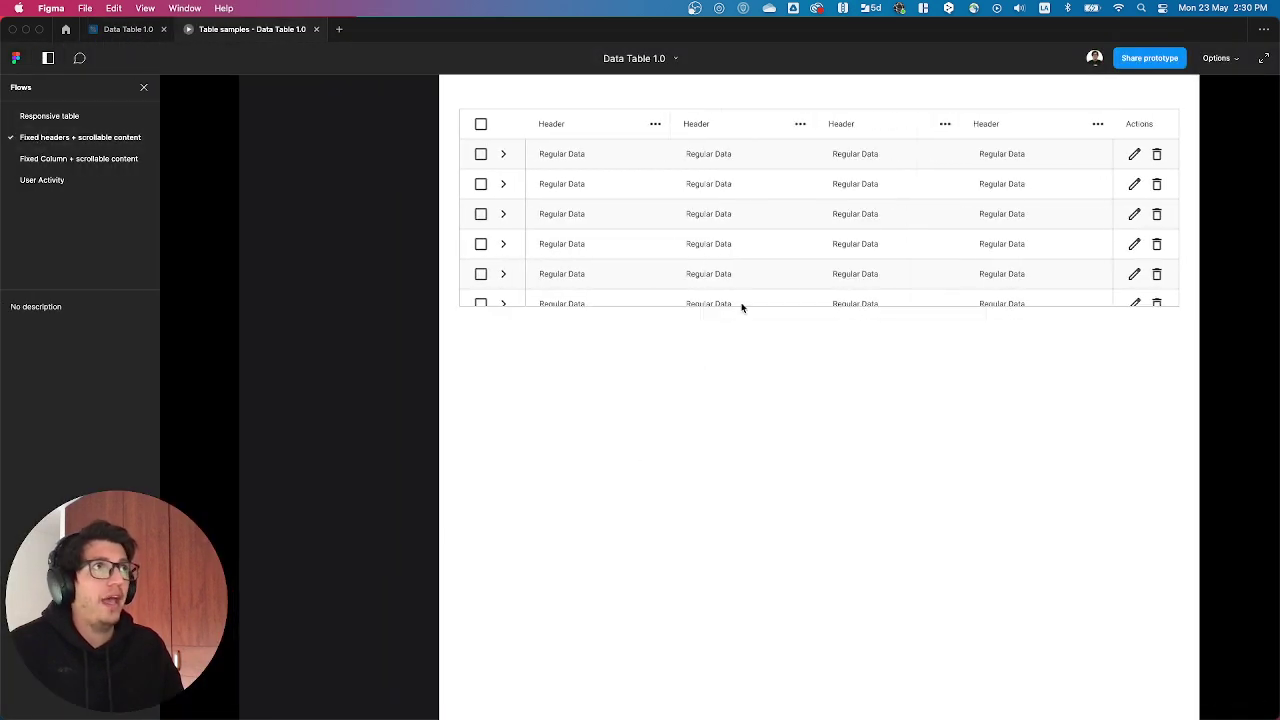
pyautogui.scroll(-2, 692, 207)
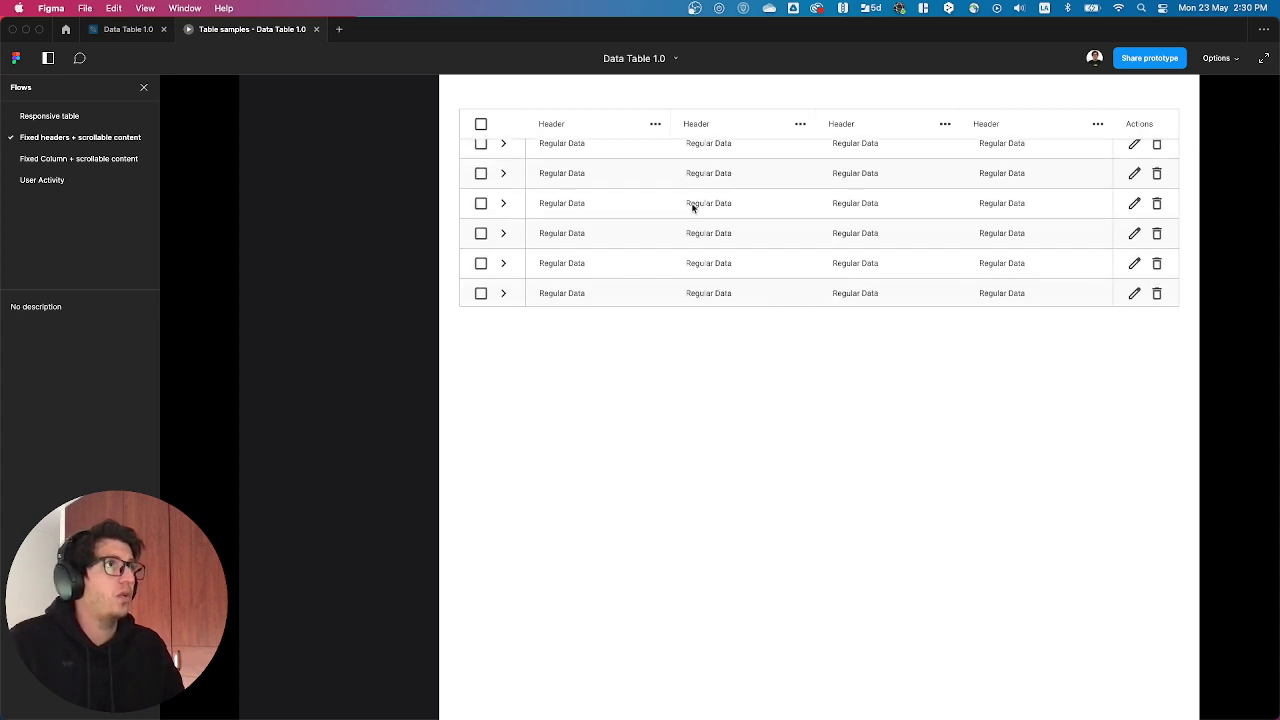
pyautogui.scroll(2, 691, 206)
pyautogui.scroll(-1, 659, 214)
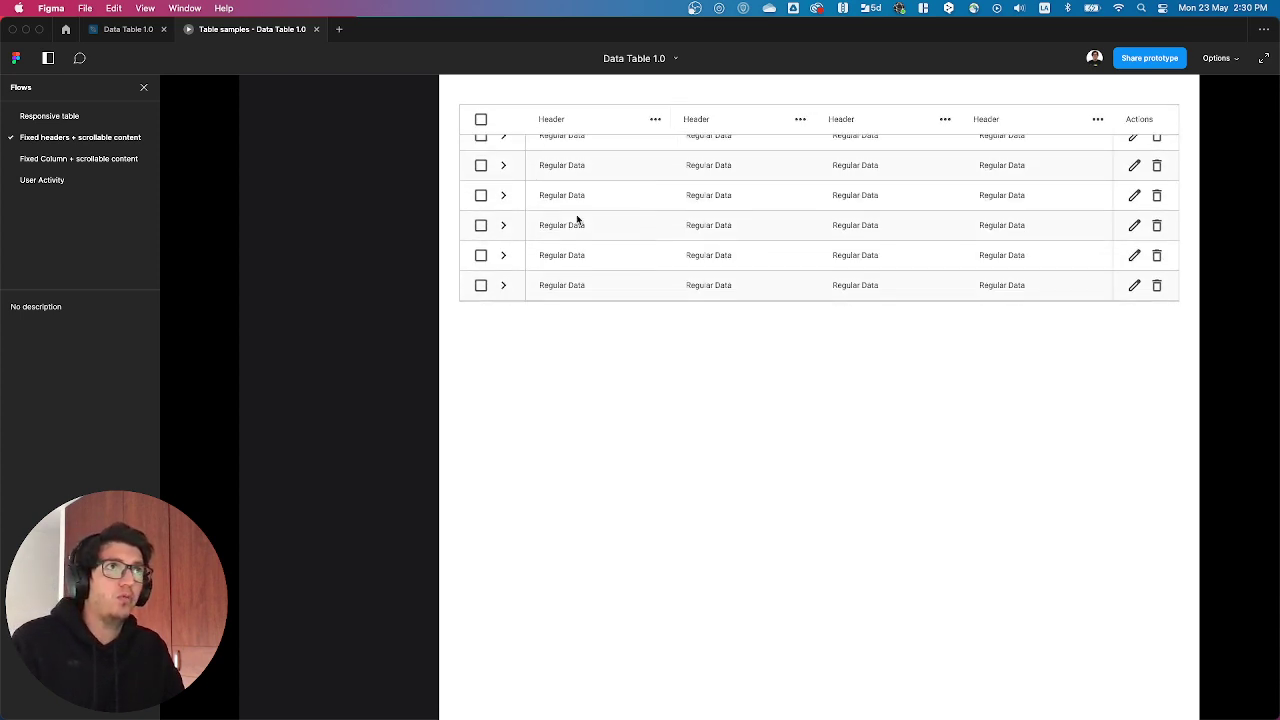
# - Return to the design file and inspect the overflow scrolling setting of the rows frame beneath the fixed header
pyautogui.click(126, 29)
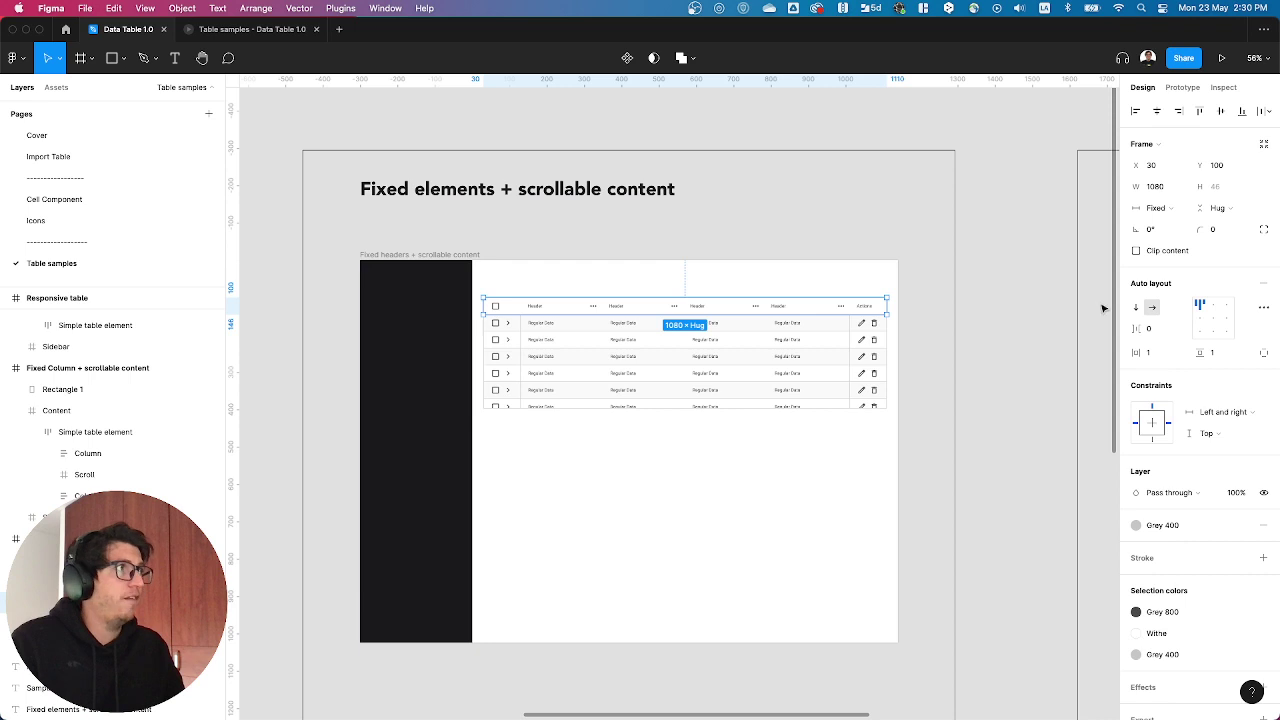
pyautogui.click(781, 293)
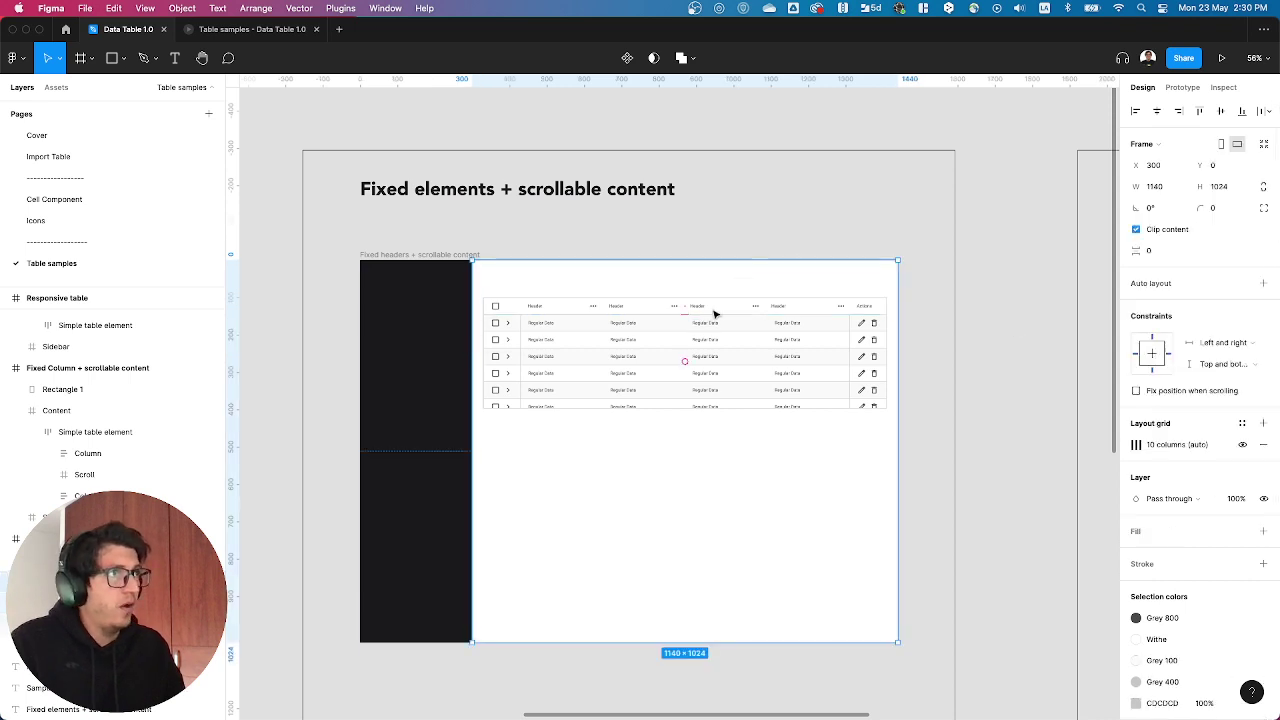
pyautogui.click(714, 316)
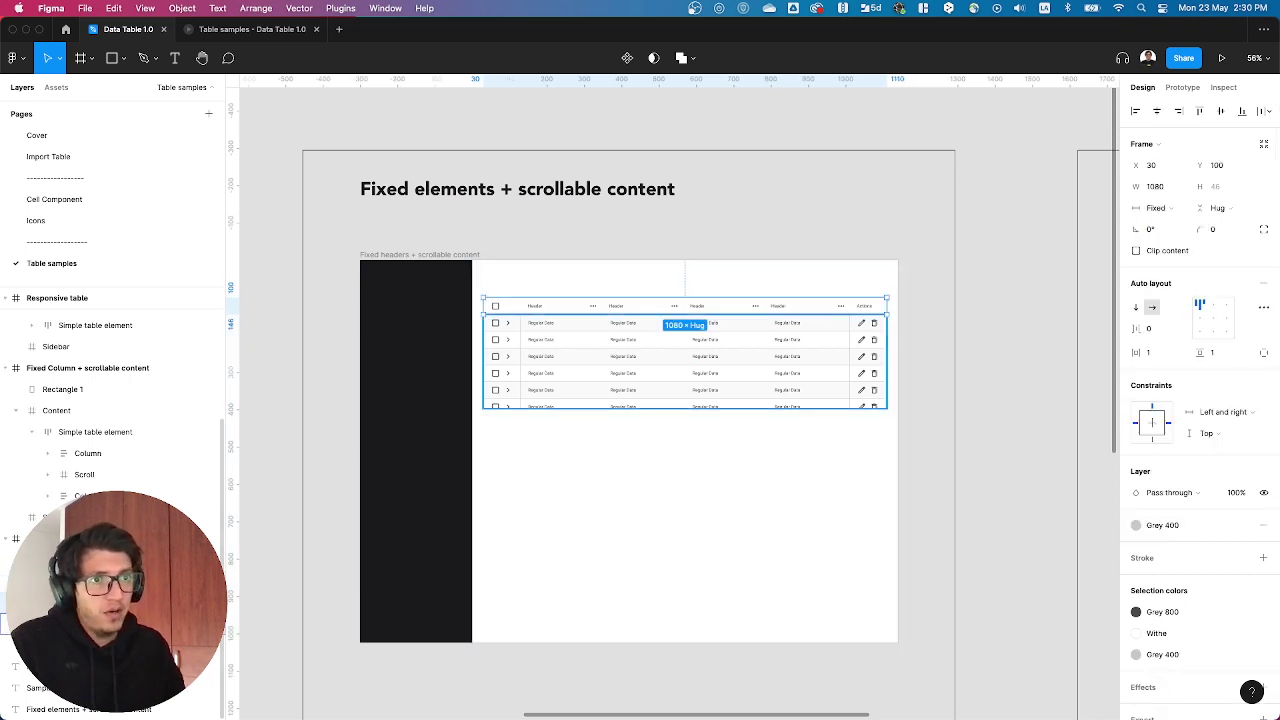
pyautogui.click(714, 322)
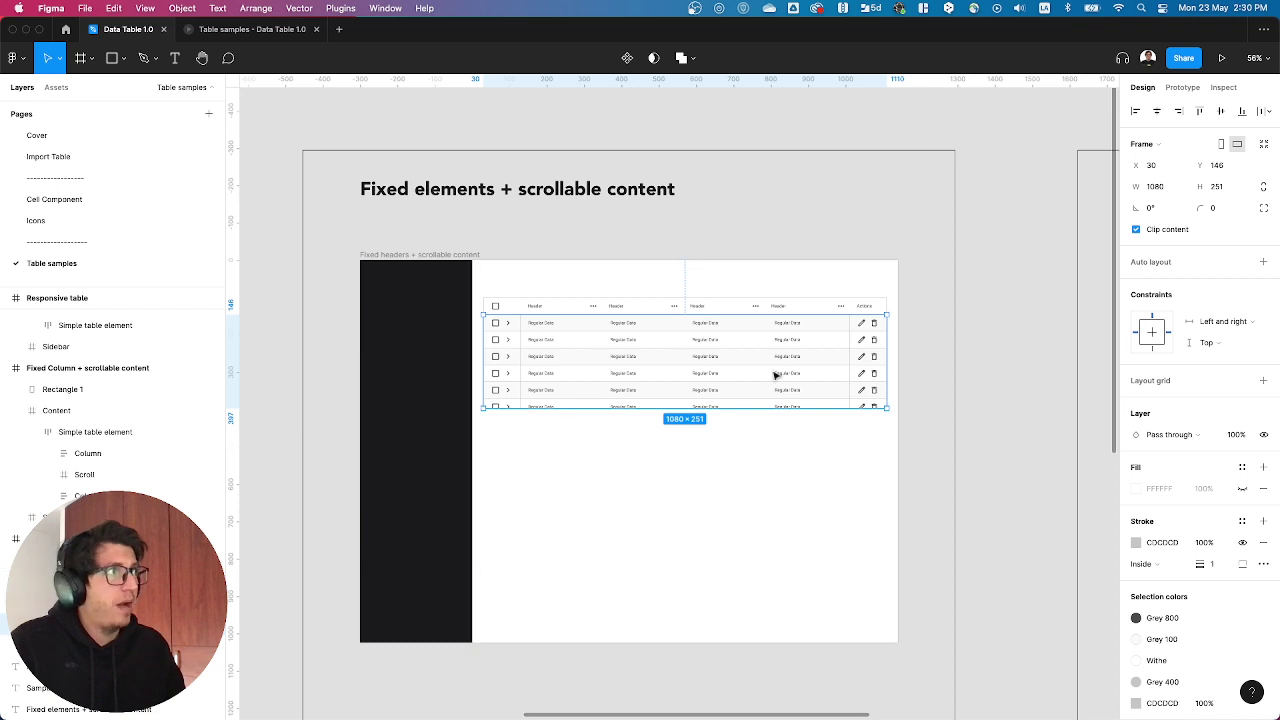
pyautogui.click(1183, 87)
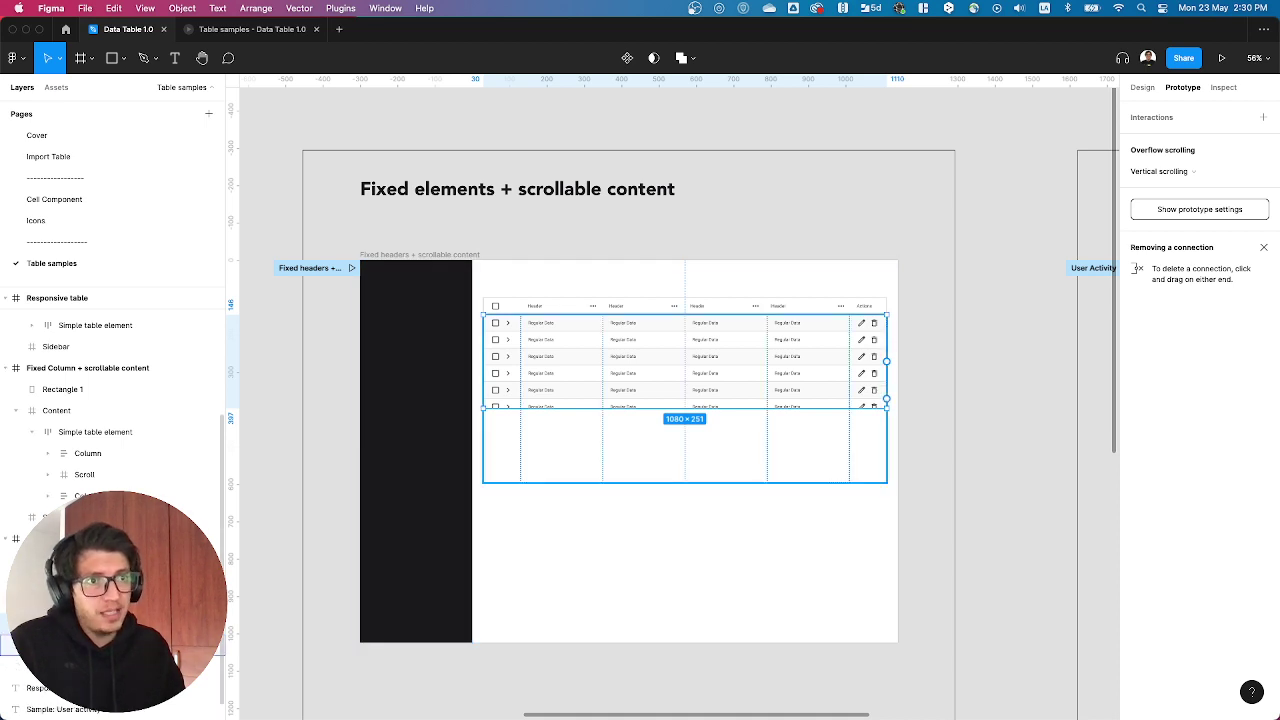
pyautogui.click(574, 393)
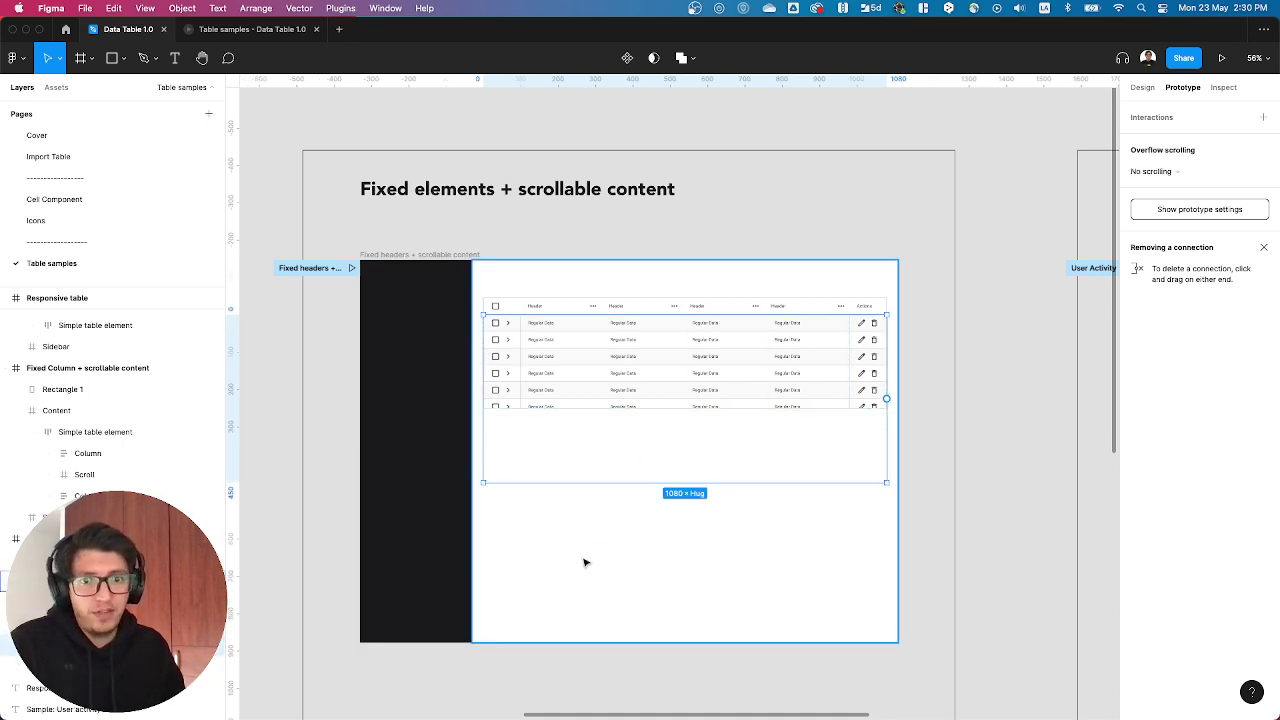
# - Preview the Fixed Column + scrollable content prototype flow and test horizontal scrolling of the middle columns
pyautogui.scroll(-6, 586, 560)
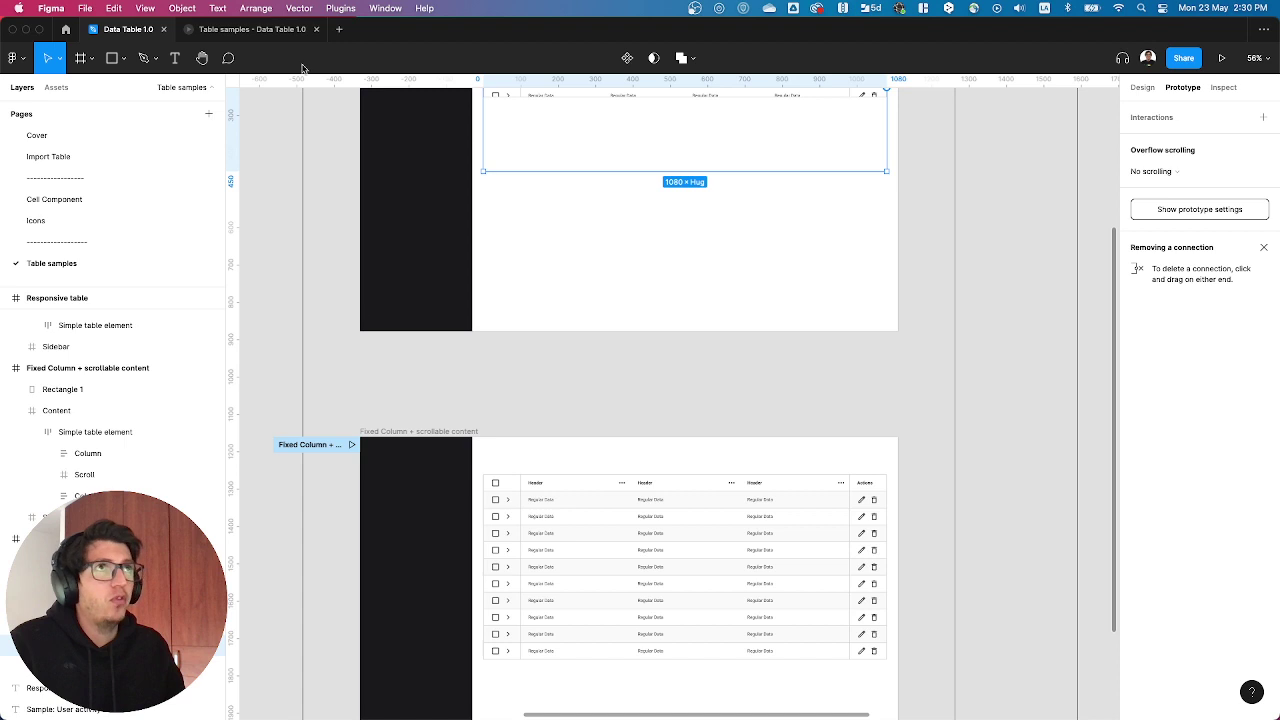
pyautogui.click(265, 29)
pyautogui.click(68, 157)
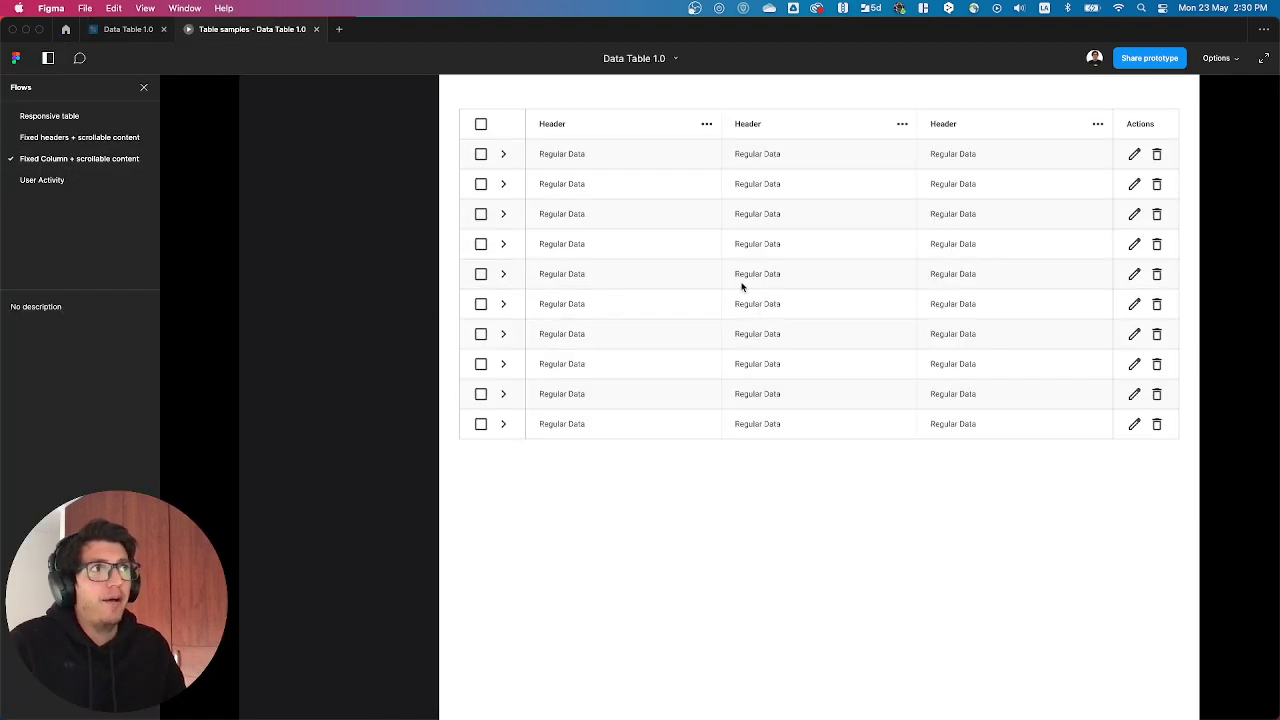
pyautogui.hscroll(5, 749, 286)
pyautogui.hscroll(-5, 514, 277)
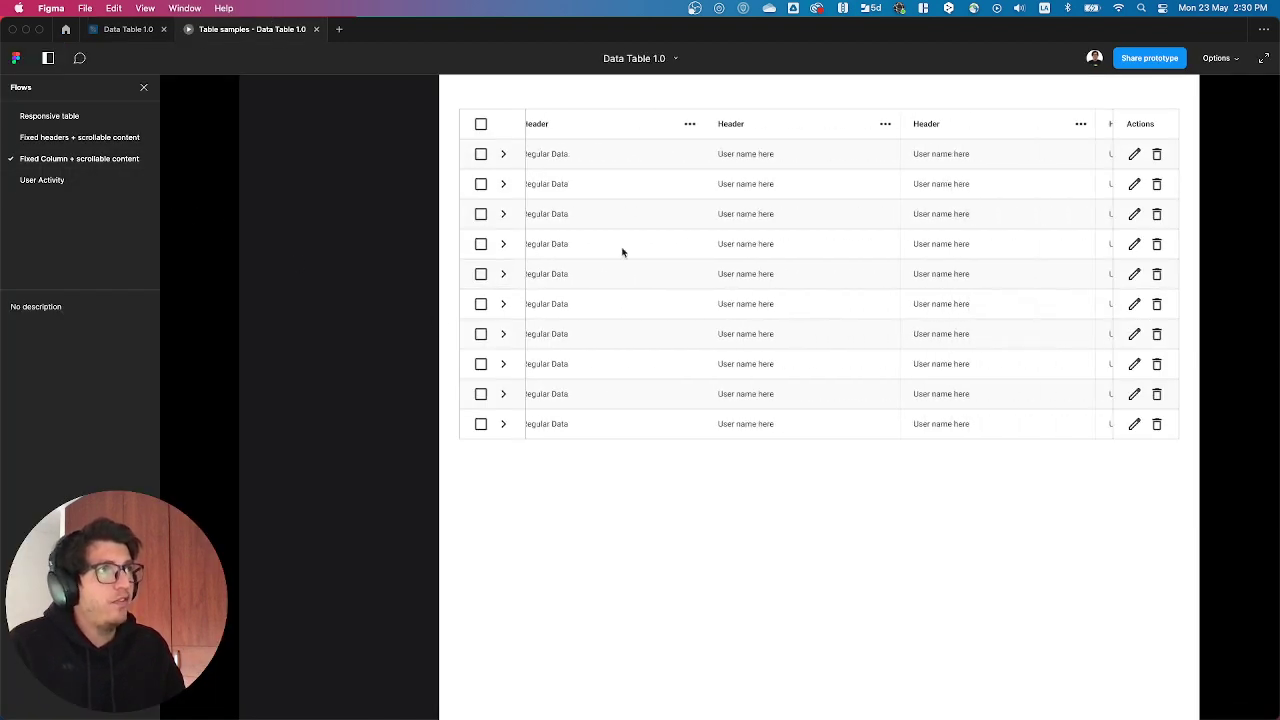
pyautogui.hscroll(5, 920, 314)
pyautogui.hscroll(-5, 769, 291)
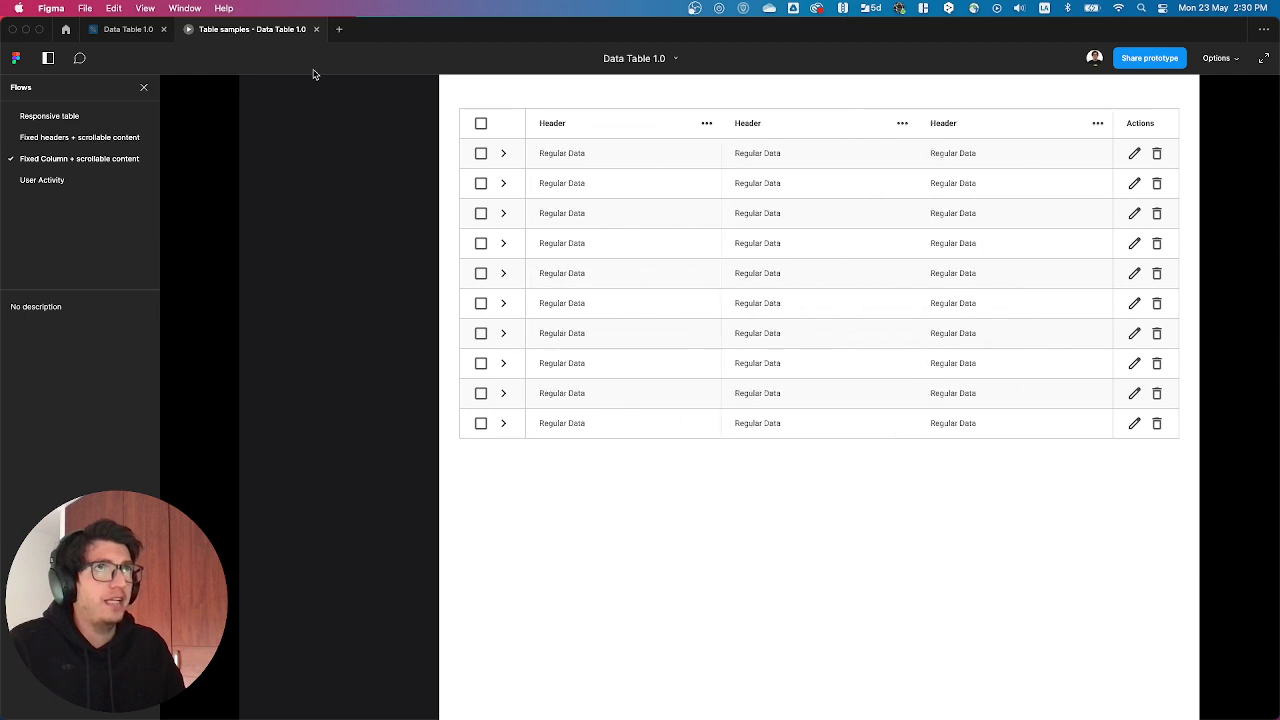
# - Go back to the design file and select the upper frame of the Responsive table sample
pyautogui.click(140, 31)
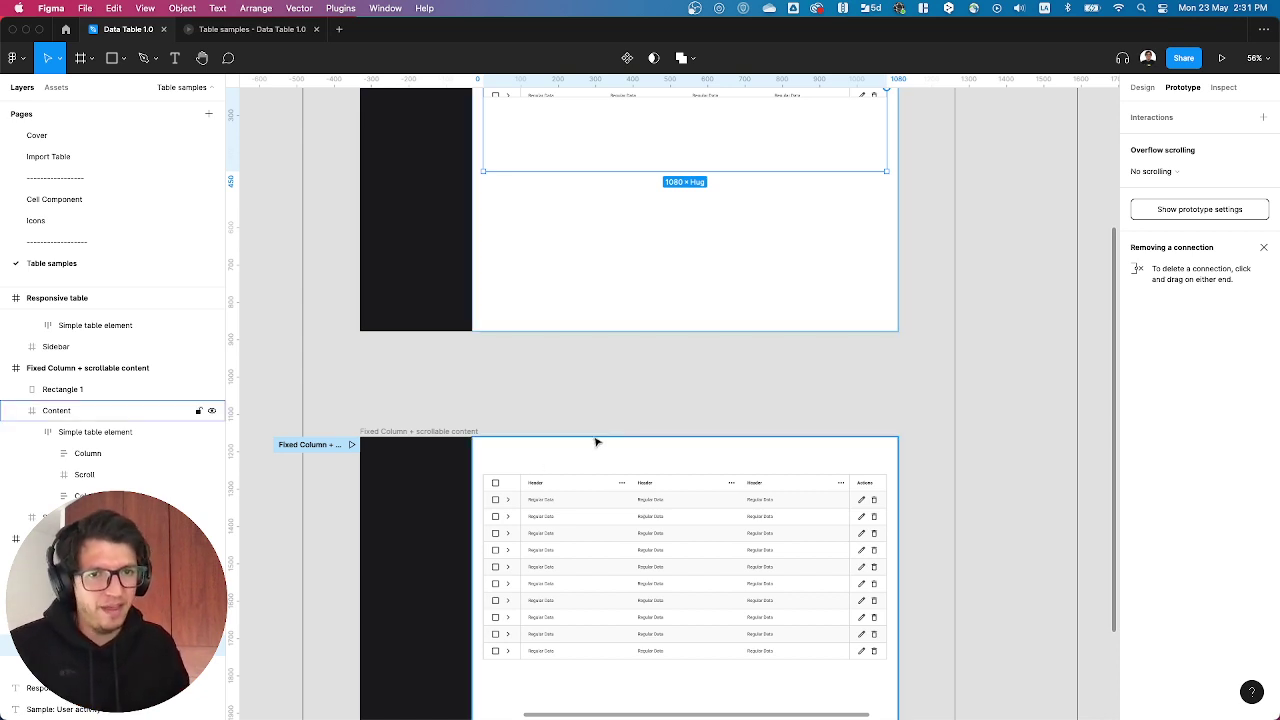
pyautogui.click(725, 394)
pyautogui.hscroll(-15, 725, 391)
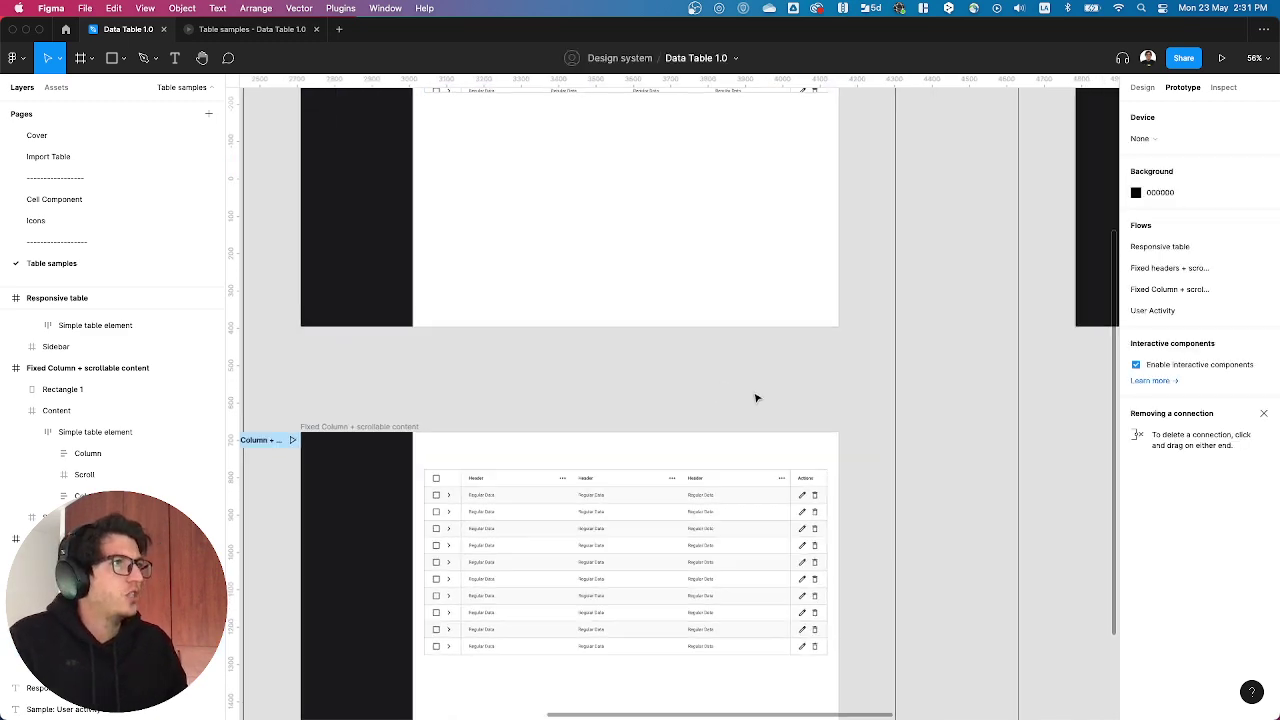
pyautogui.hscroll(-5, 765, 405)
pyautogui.scroll(3, 765, 405)
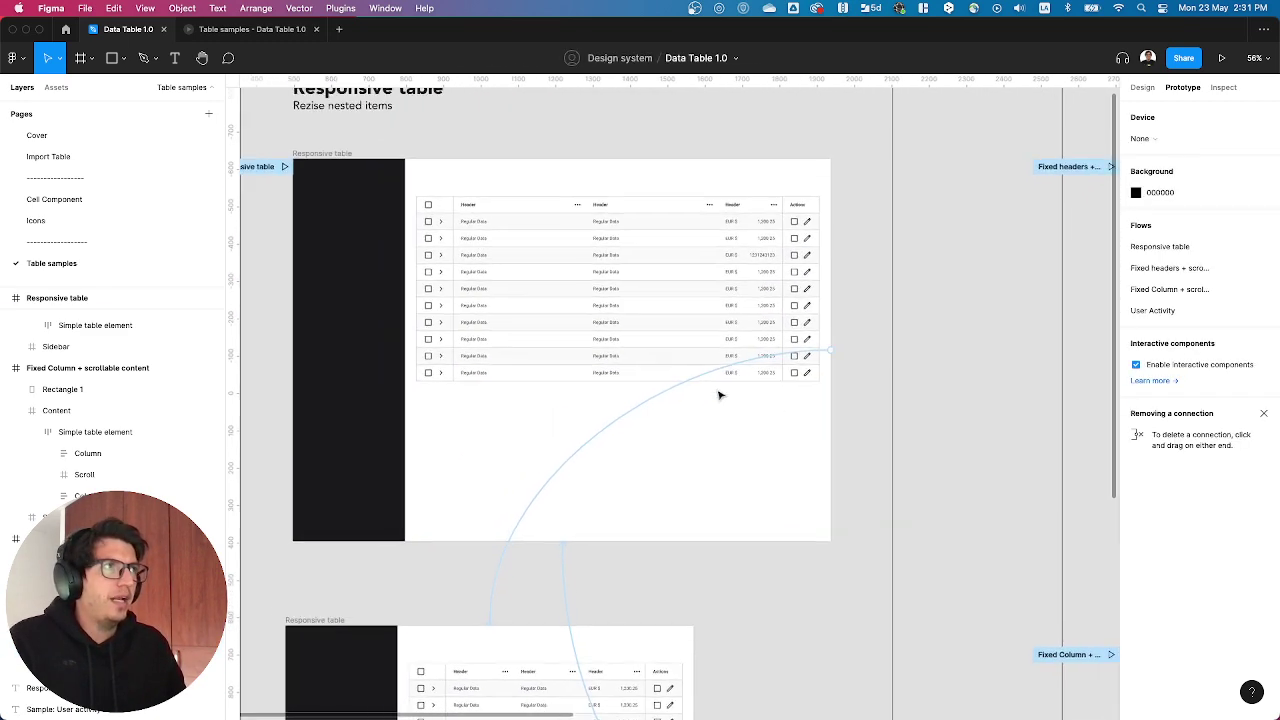
pyautogui.click(415, 210)
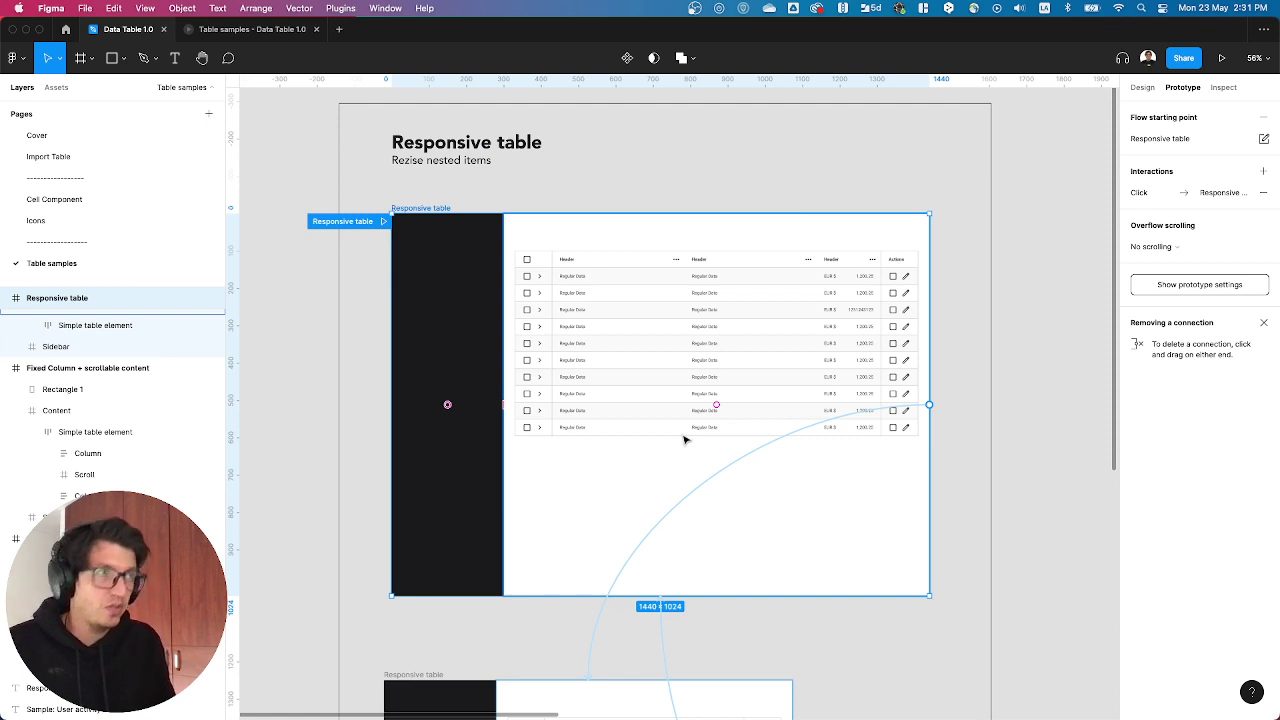
# - Inspect the design properties of the first data column in the responsive table
pyautogui.hotkey('shift', 'e')
pyautogui.scroll(3, 637, 348)
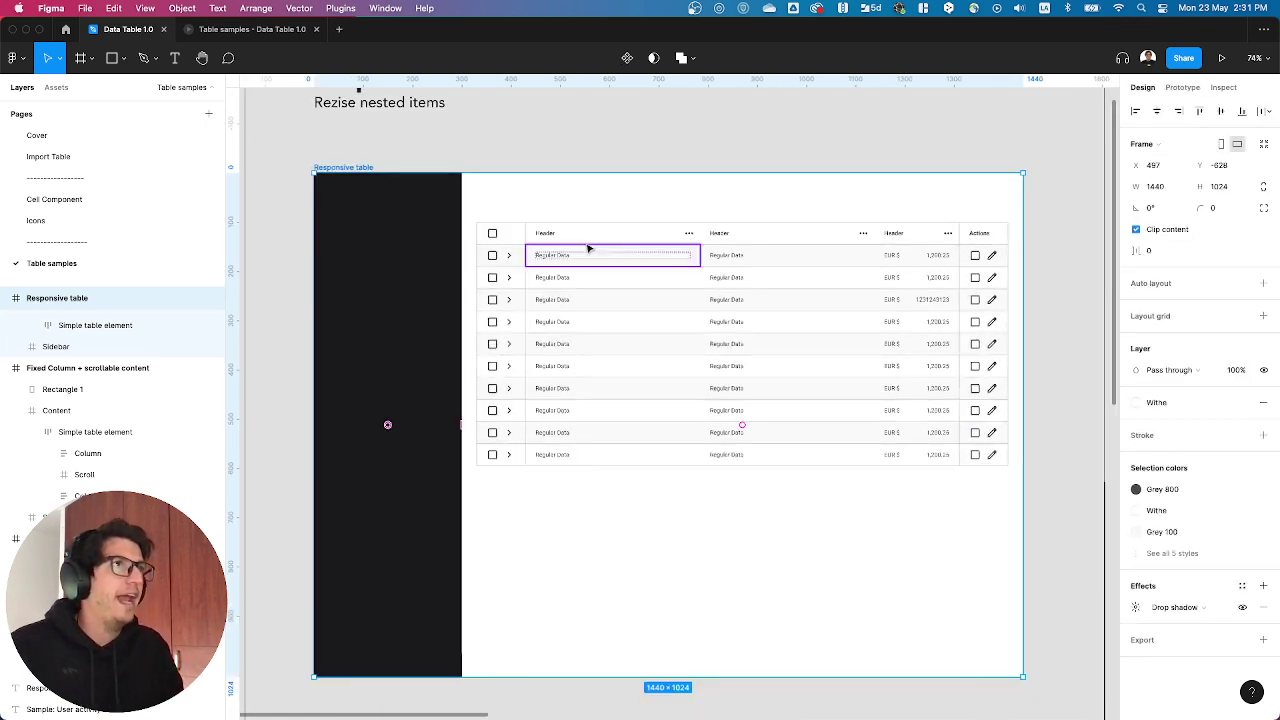
pyautogui.click(591, 254)
pyautogui.click(638, 318)
pyautogui.hotkey('shift', 'Return')
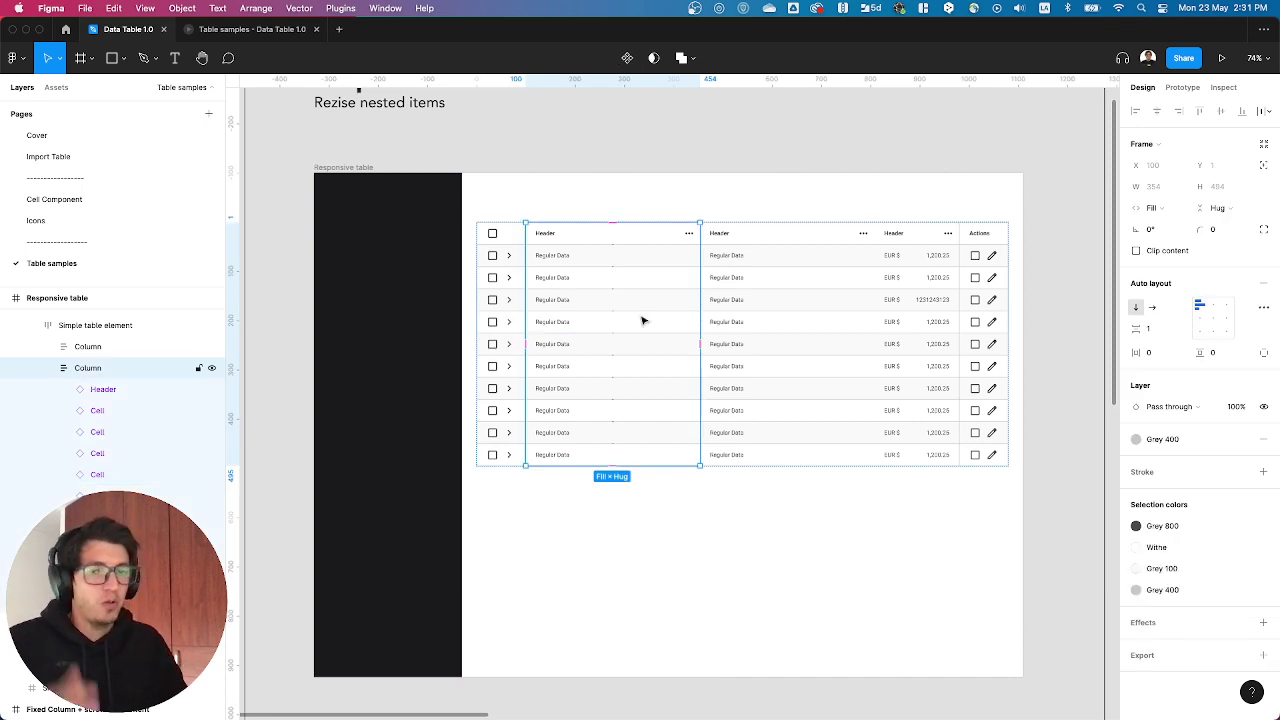
# - Search the components for "ele", place a Simple table element instance below the existing table, and delete it
pyautogui.click(618, 517)
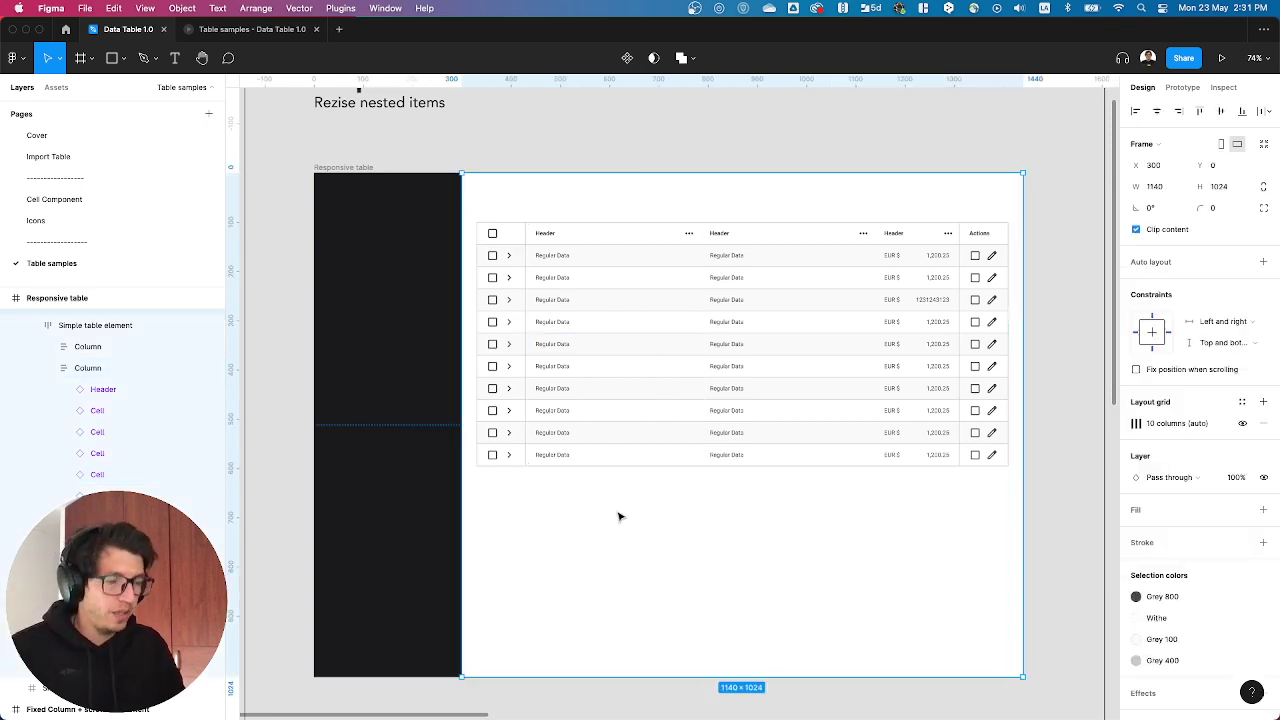
pyautogui.hotkey('shift', 'i')
pyautogui.write('ele')
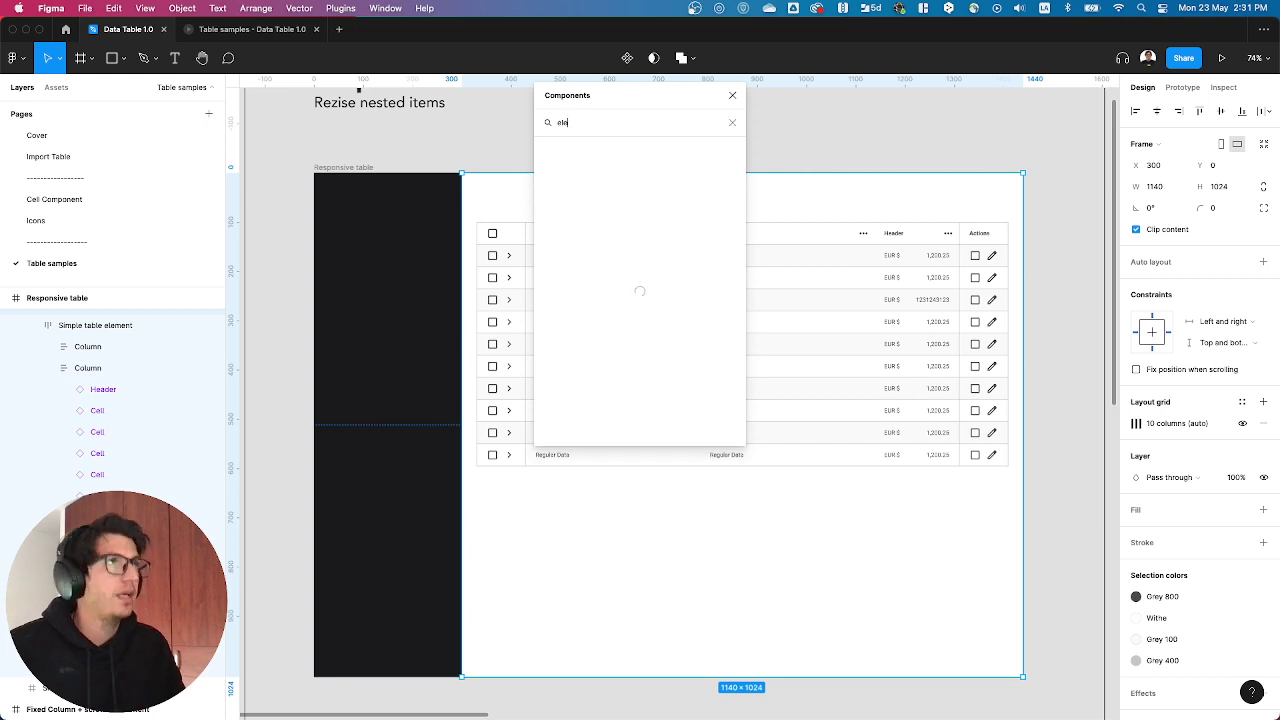
pyautogui.moveTo(602, 195); pyautogui.dragTo(685, 587)
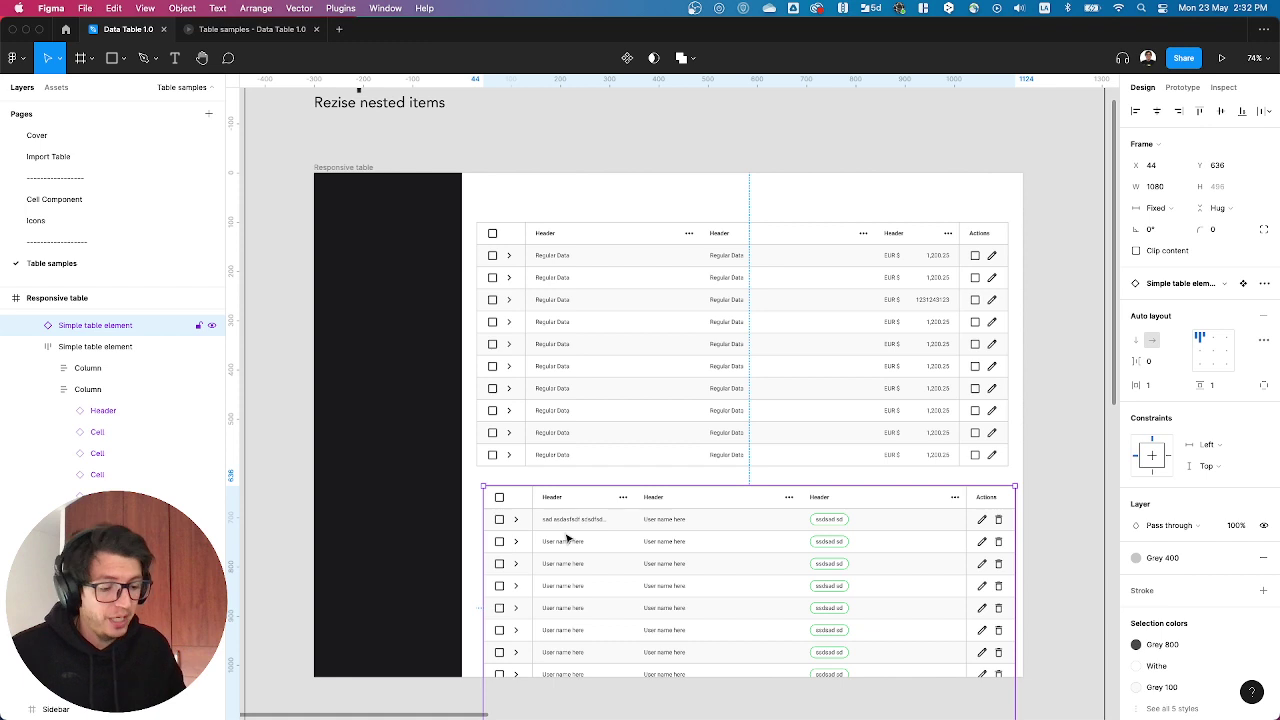
pyautogui.press('Delete')
# - Inspect the component properties of a Regular Data cell and the Header cell in the first data column
pyautogui.doubleClick(585, 334)
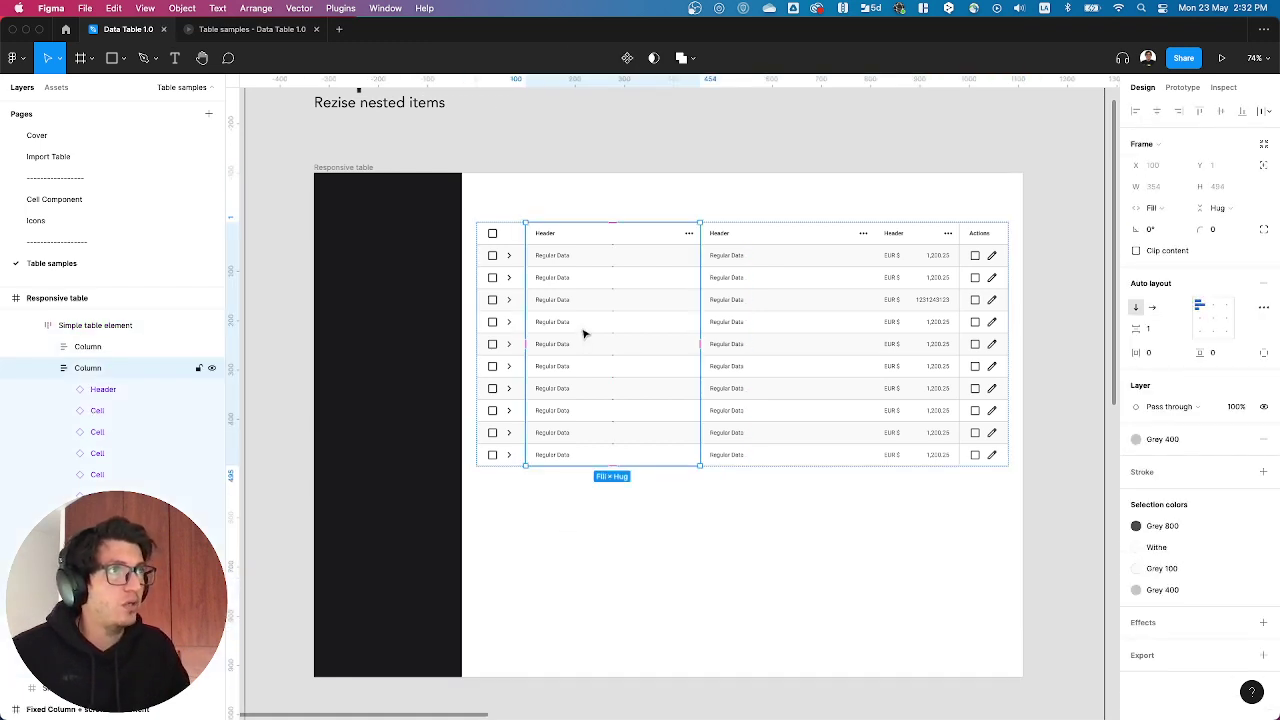
pyautogui.click(585, 330)
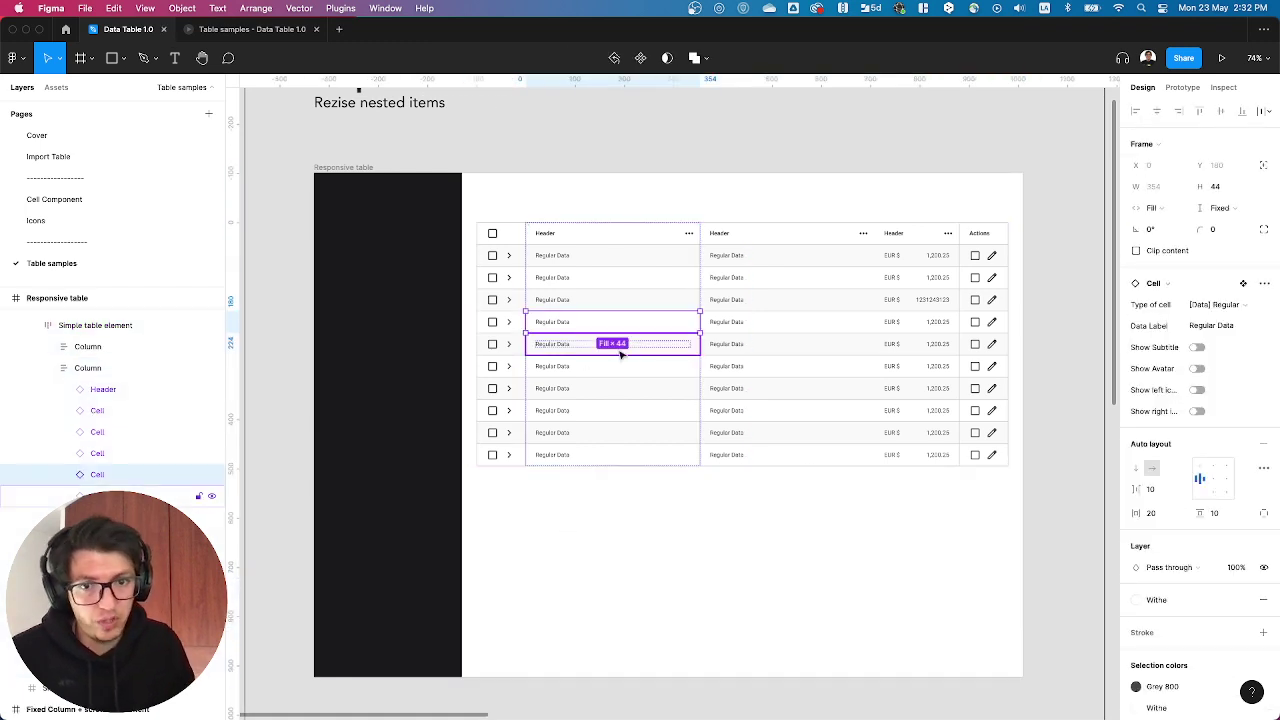
pyautogui.click(583, 551)
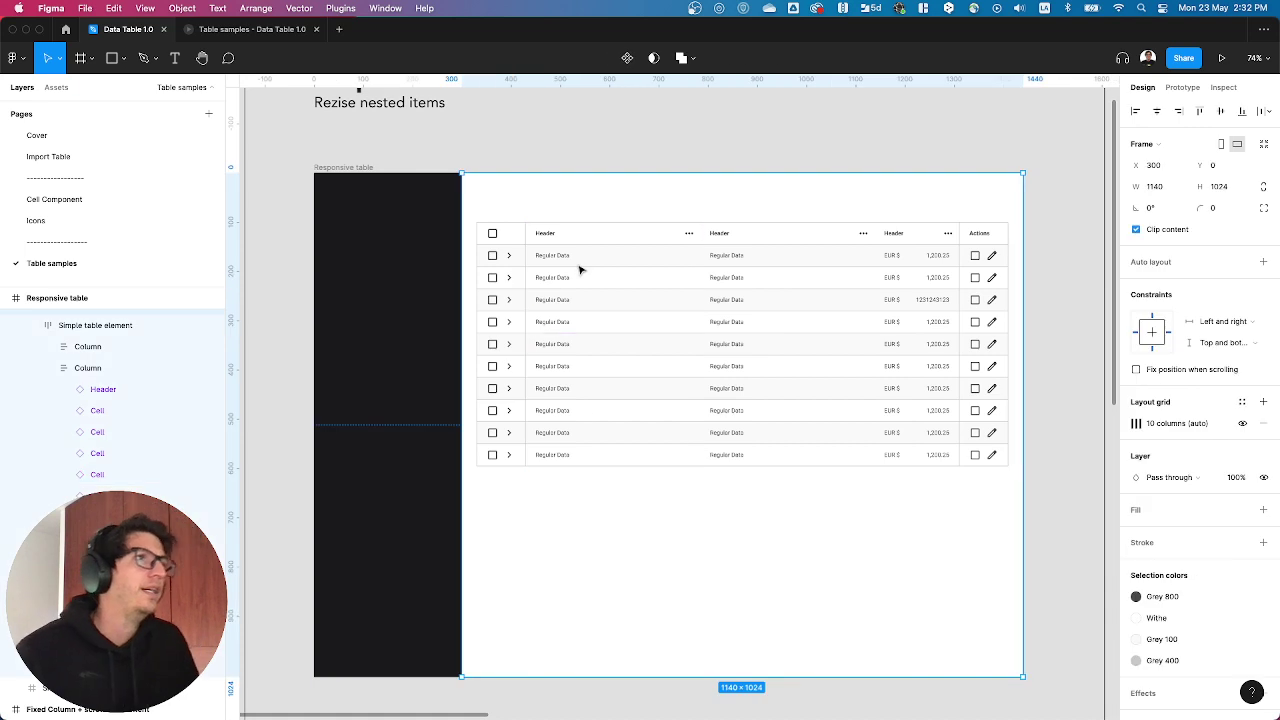
pyautogui.doubleClick(598, 327)
pyautogui.doubleClick(598, 327)
pyautogui.doubleClick(598, 325)
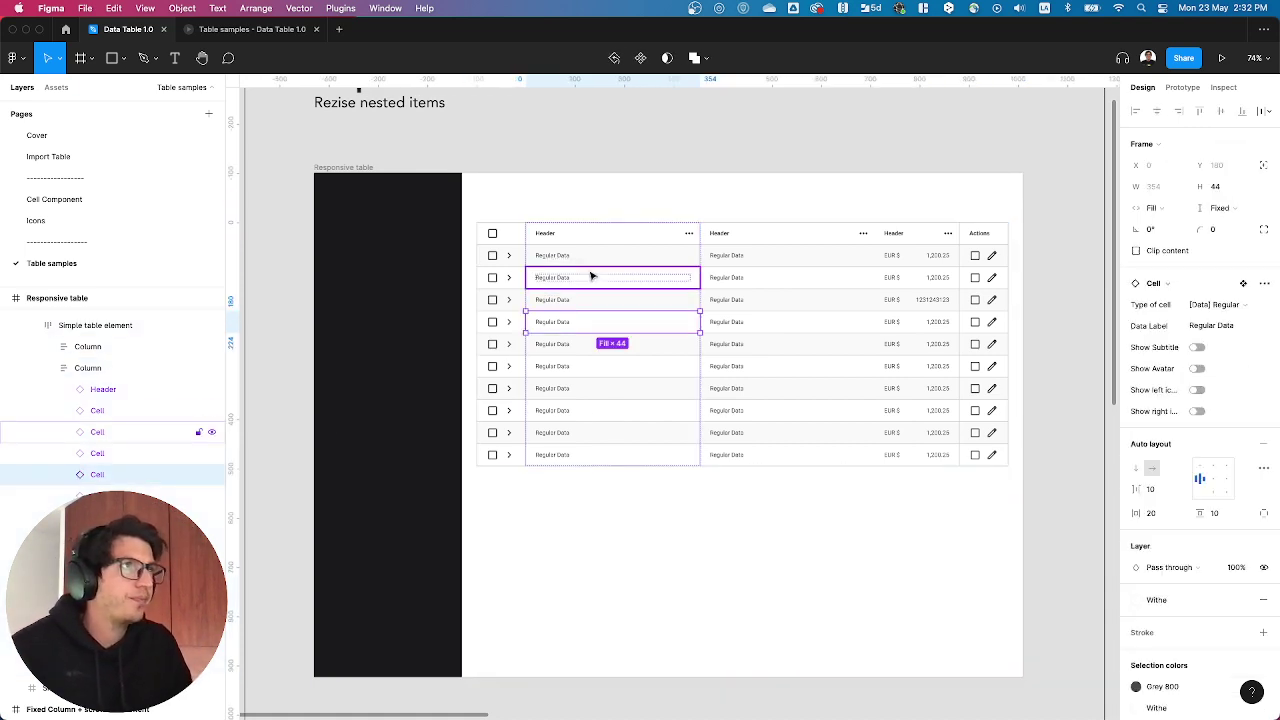
pyautogui.click(586, 242)
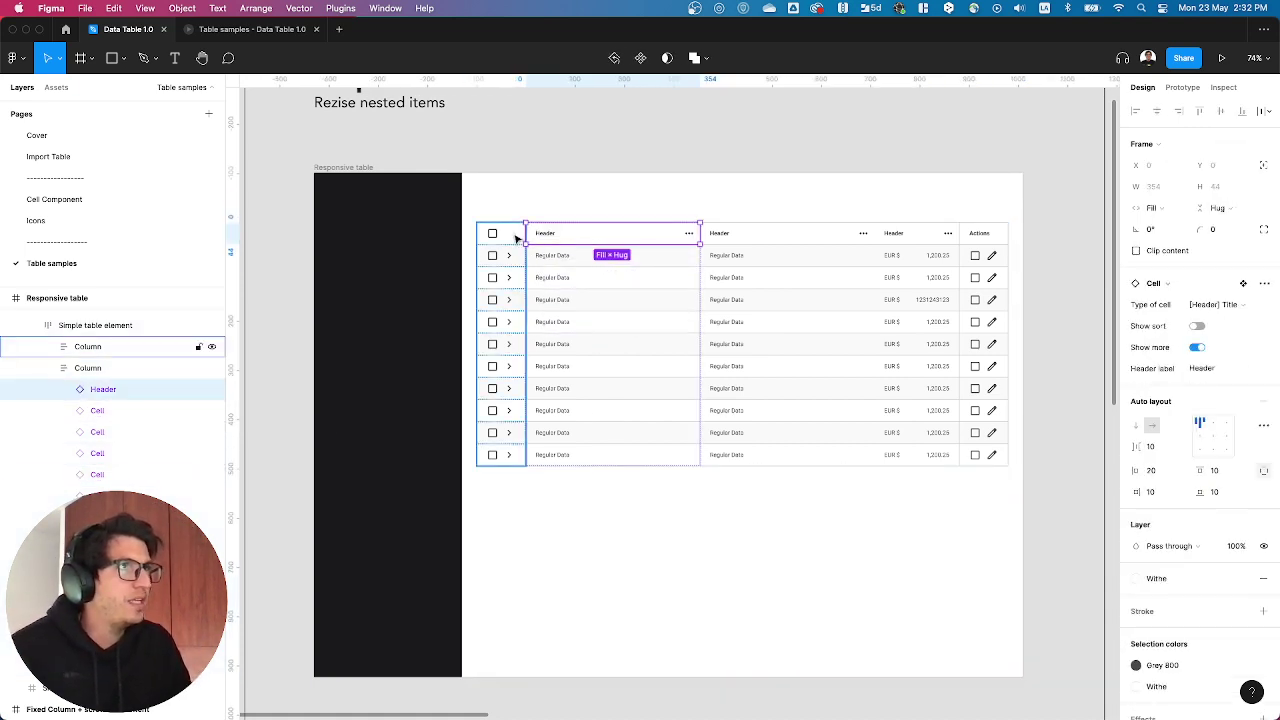
# - Inspect the component properties of the header cells and Regular Data cells in the first and second data columns
pyautogui.click(516, 238)
pyautogui.click(560, 257)
pyautogui.doubleClick(560, 257)
pyautogui.click(606, 296)
pyautogui.click(631, 233)
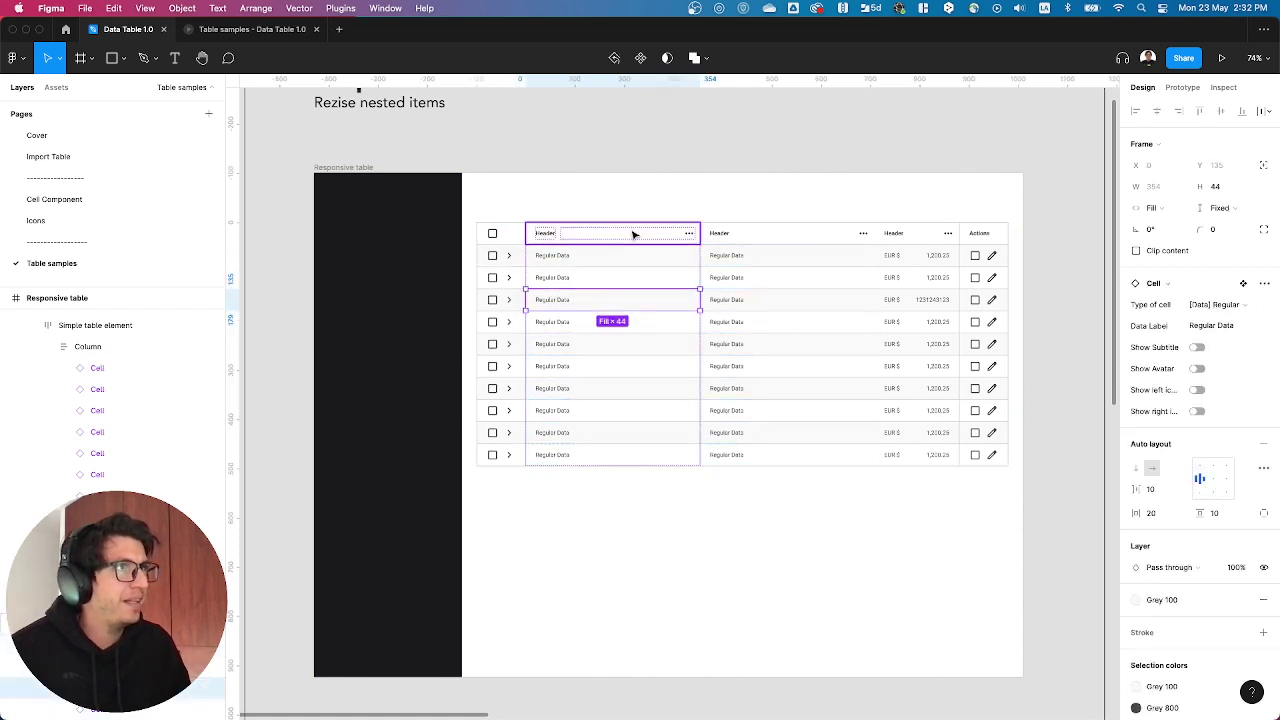
pyautogui.click(775, 240)
pyautogui.click(810, 245)
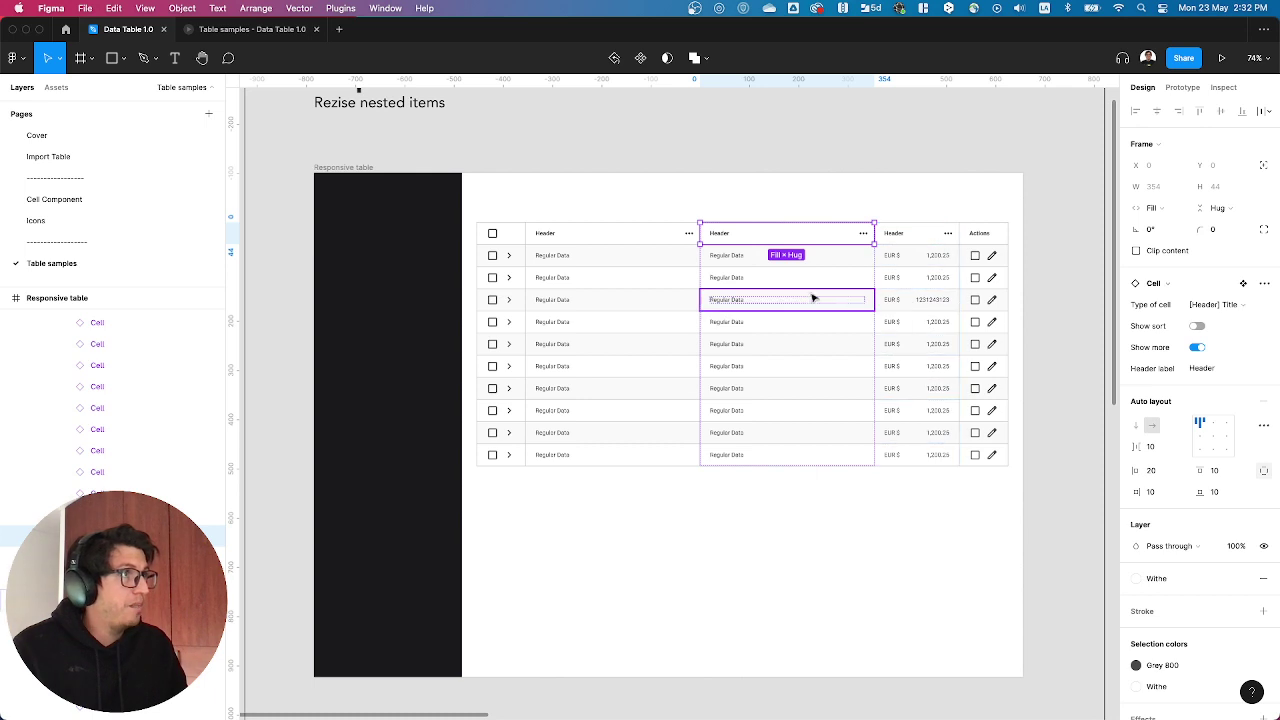
pyautogui.click(795, 260)
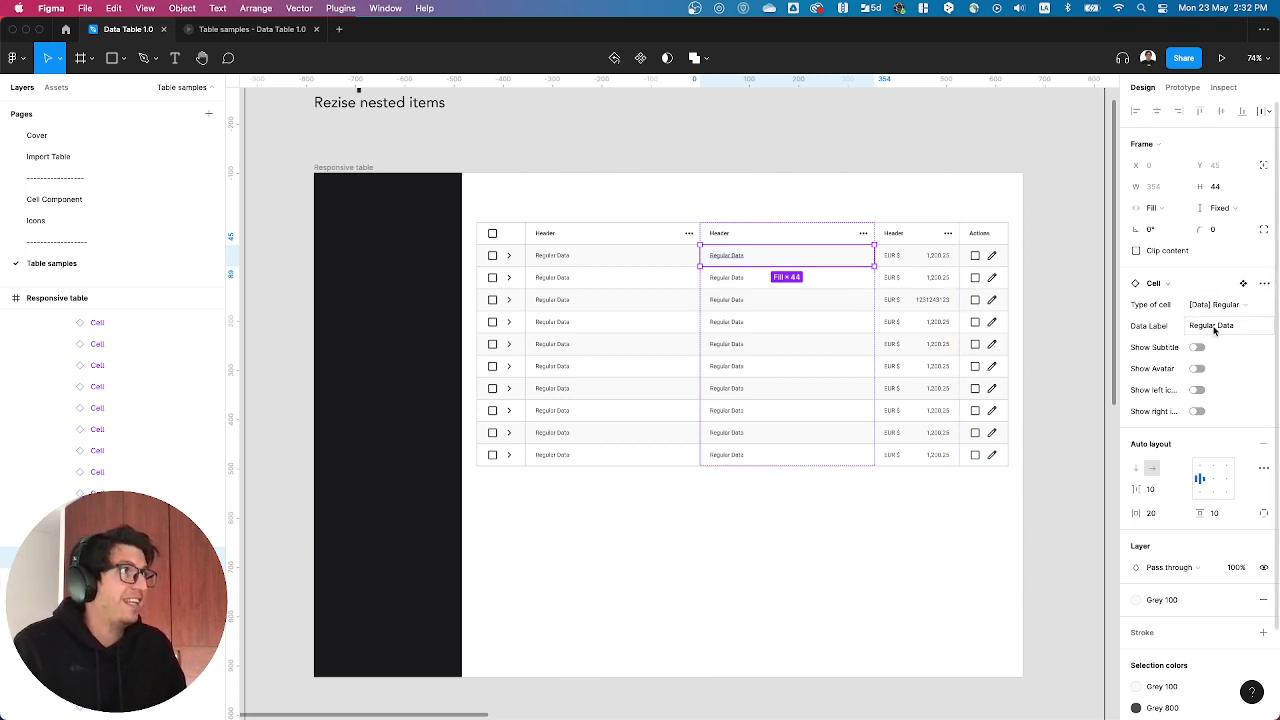
# - Set the header label of the first data column to "User"
pyautogui.click(600, 242)
pyautogui.click(600, 242)
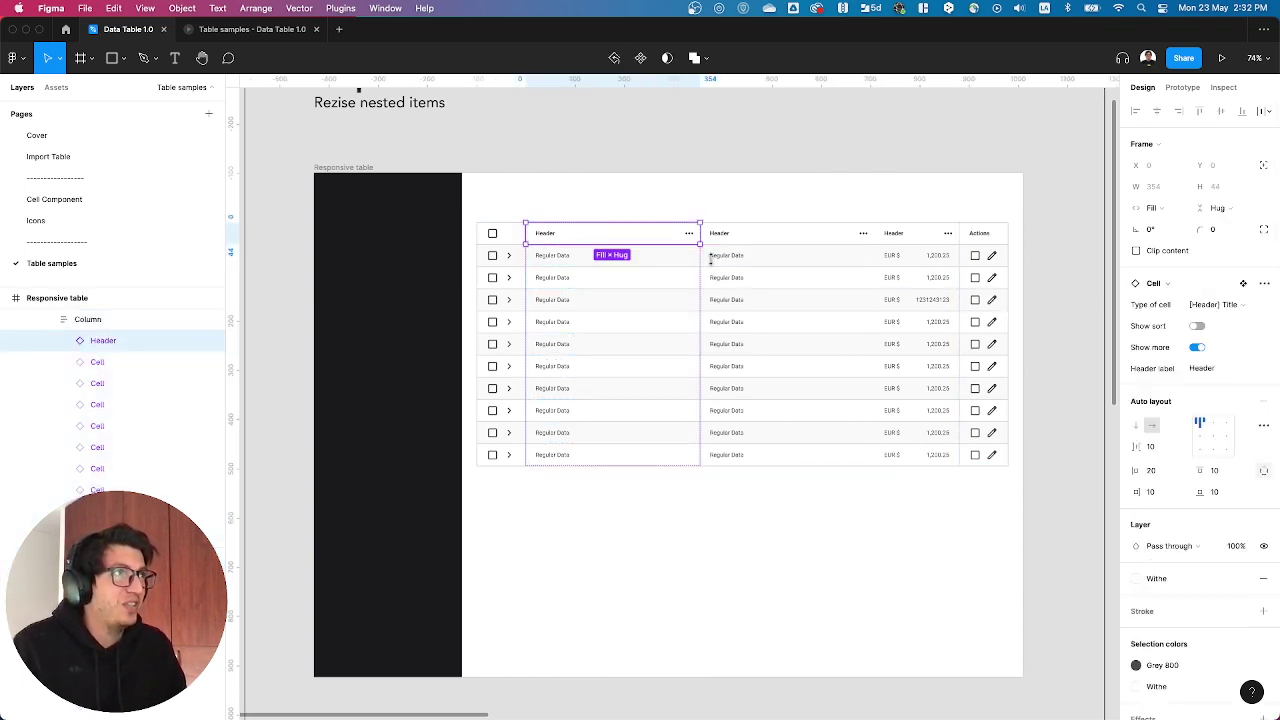
pyautogui.click(1210, 369)
pyautogui.write('User')
pyautogui.press('Return')
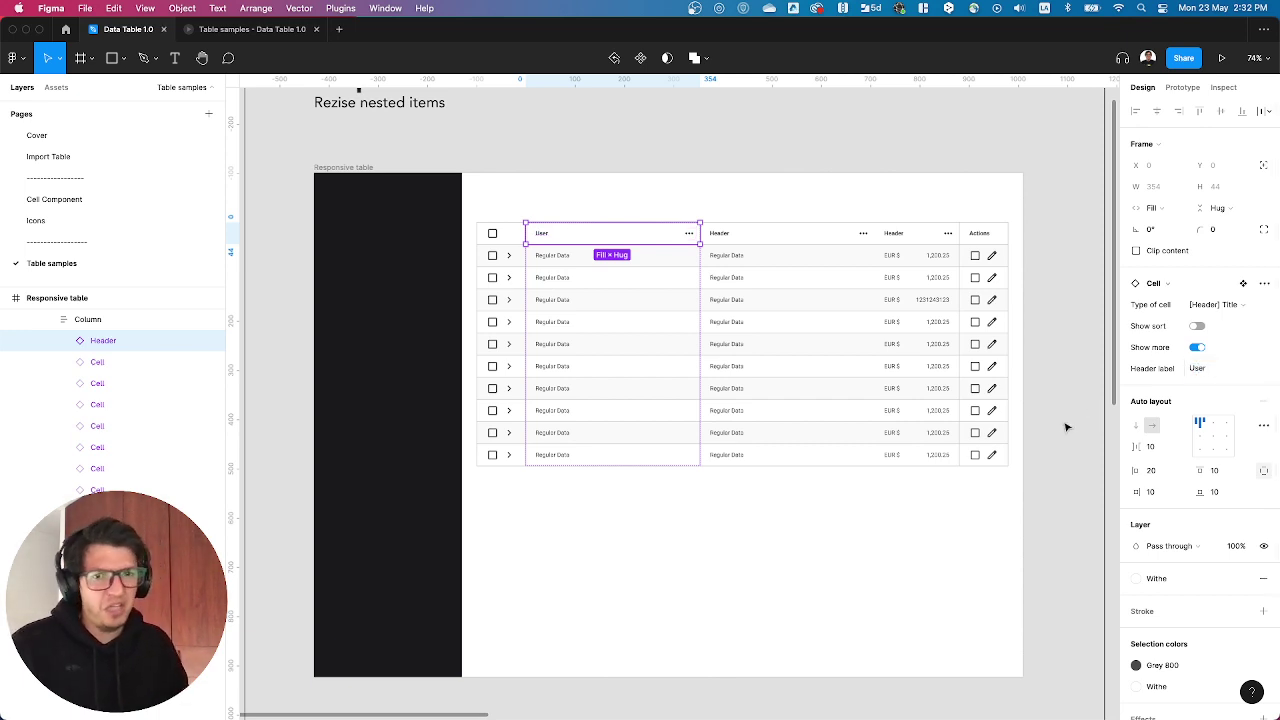
# - Select all data cells of the User column, excluding its header, and set their data label to "User name"
pyautogui.click(651, 279)
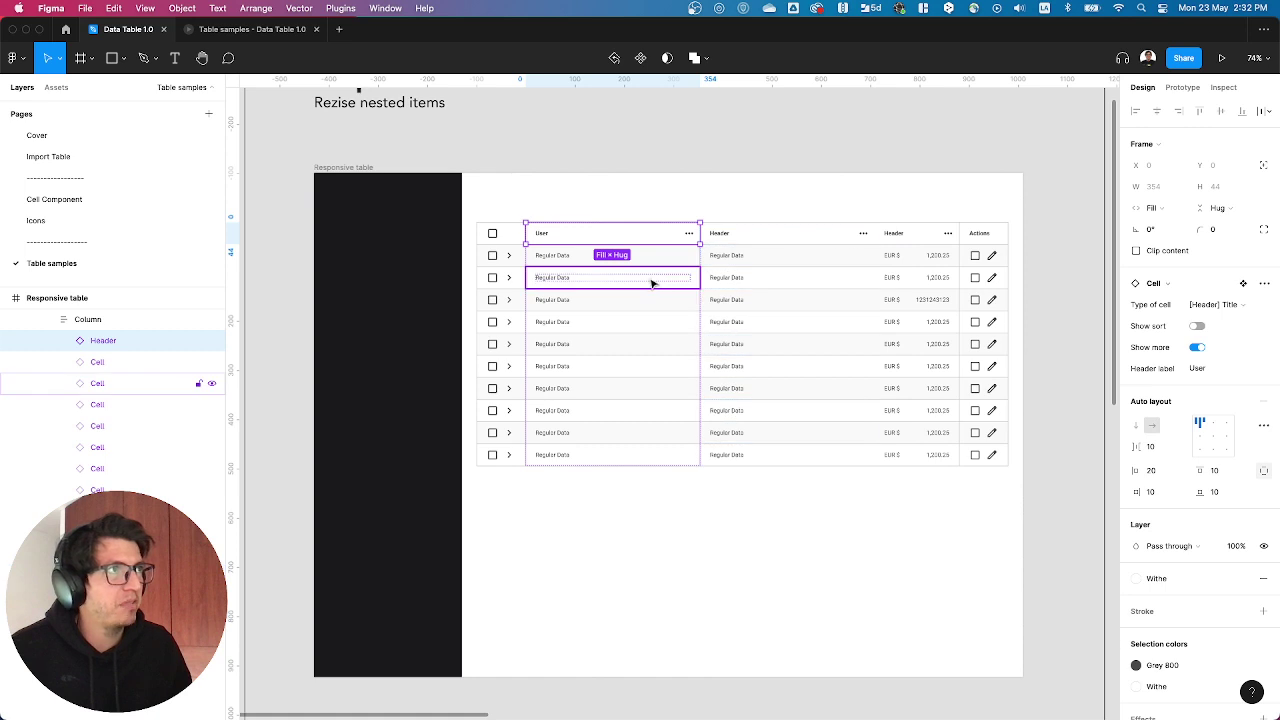
pyautogui.hotkey('shift', 'Return')
pyautogui.press('Return')
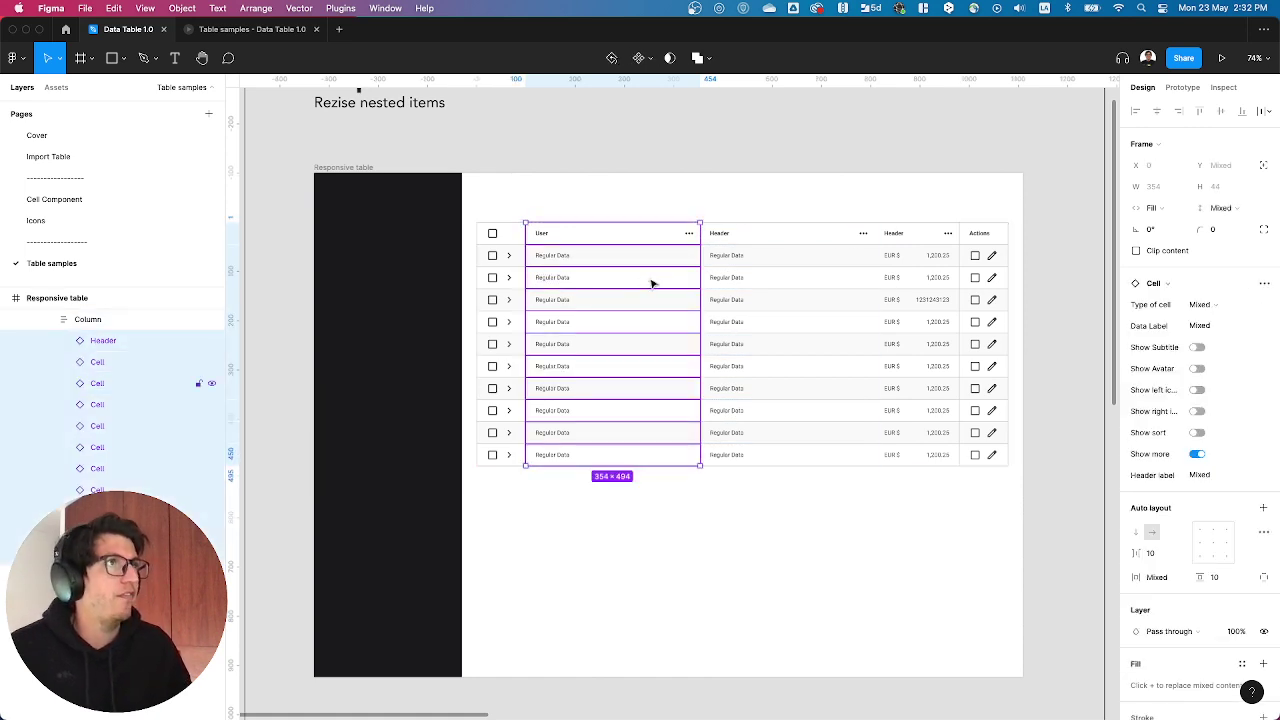
pyautogui.keyDown('shift'); pyautogui.click(596, 242); pyautogui.keyUp('shift')
pyautogui.click(1211, 330)
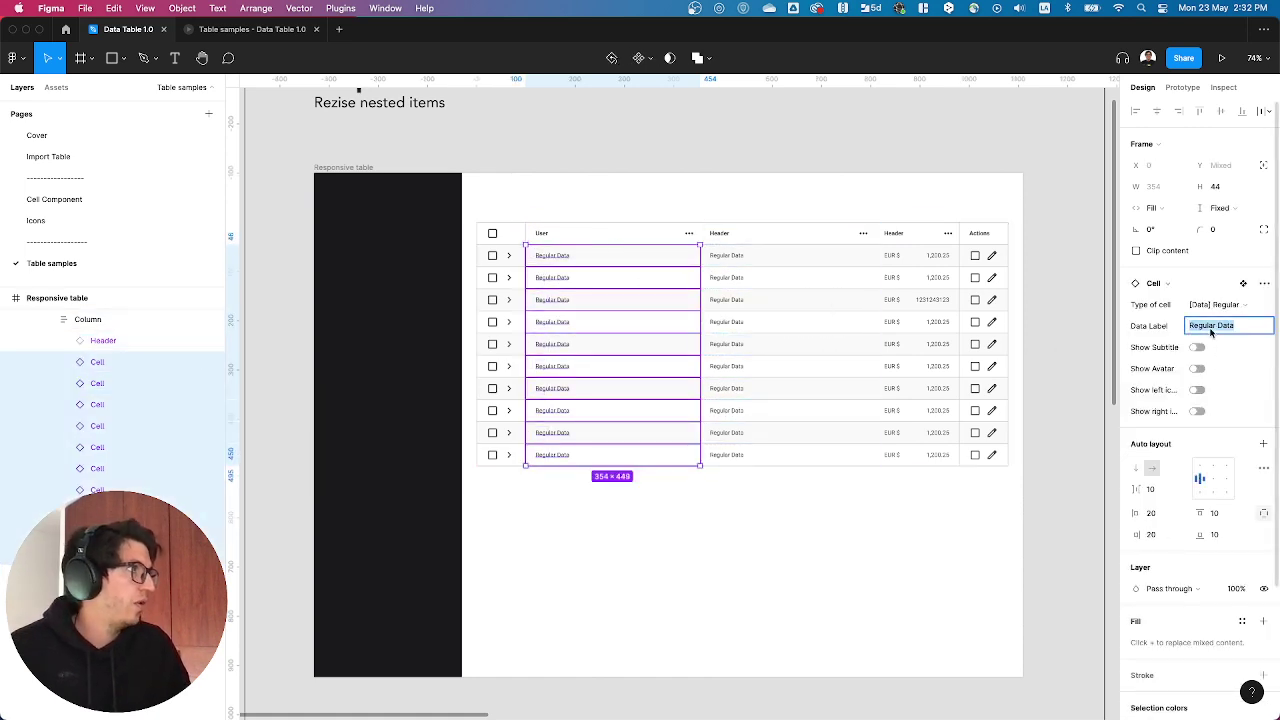
pyautogui.write('Us')
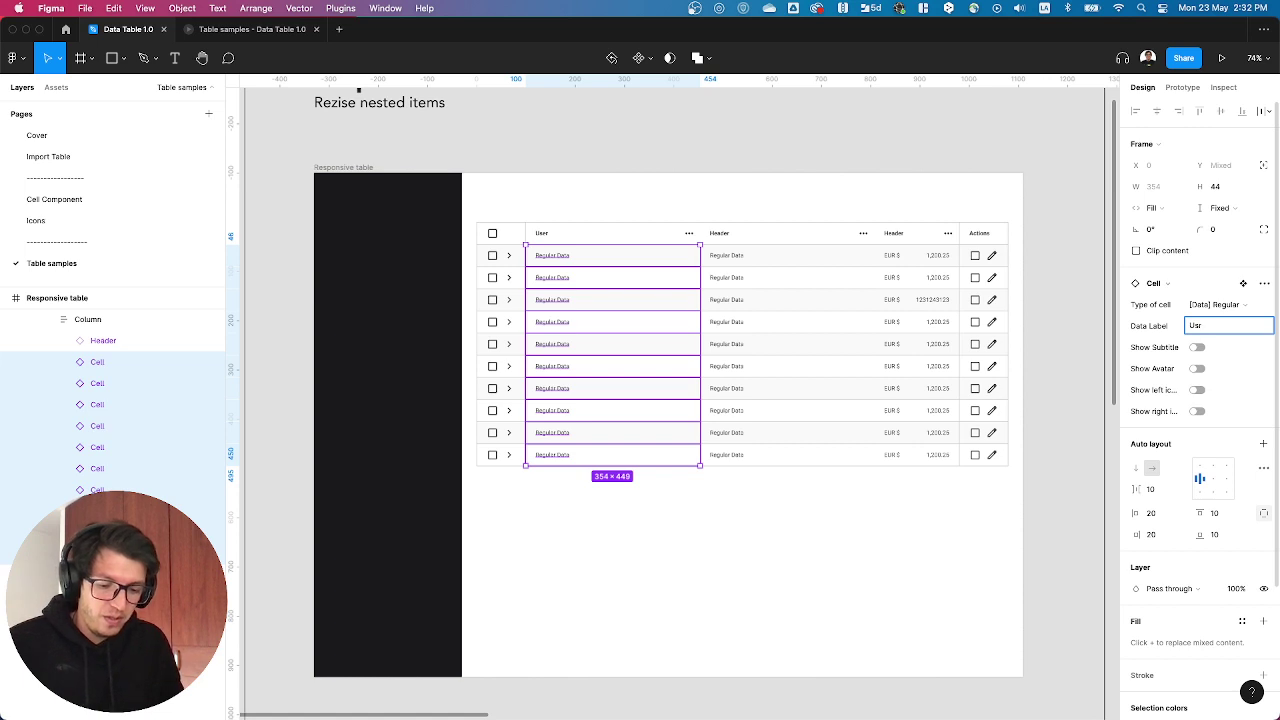
pyautogui.write('er name')
pyautogui.press('Return')
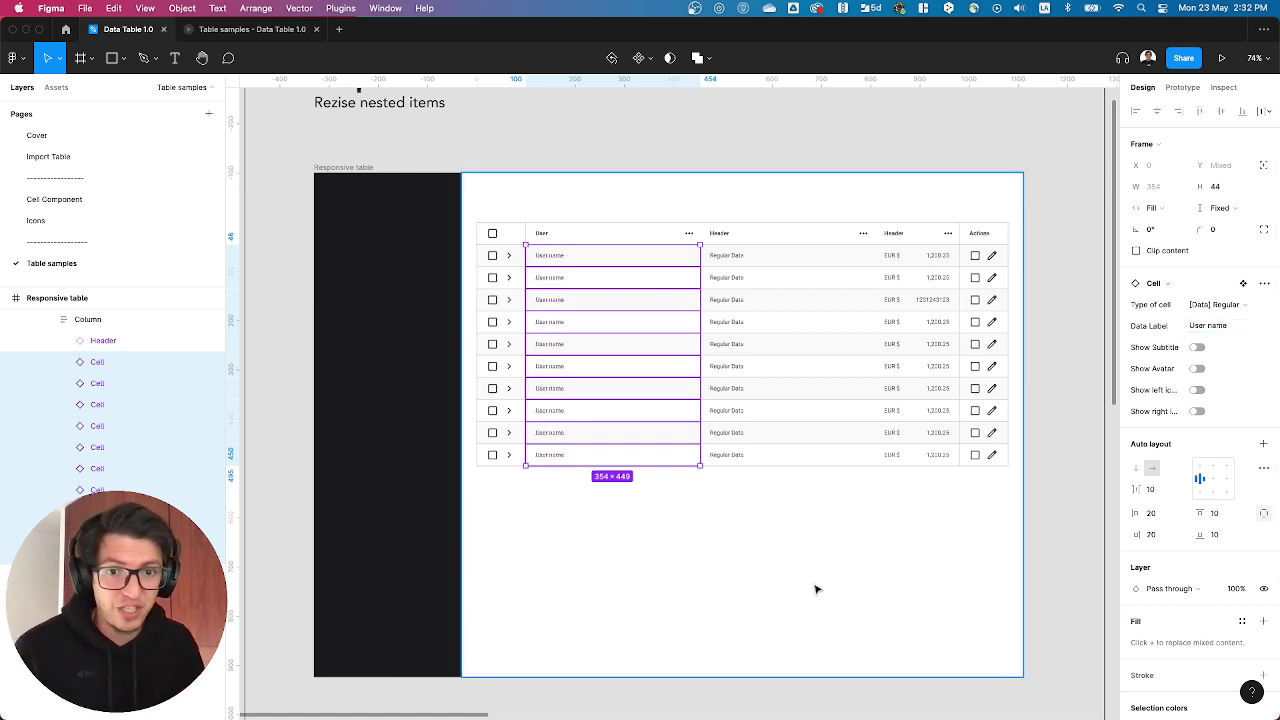
# - Show the subtitle in the User column's data cells and set its label to "asd asdas das d"
pyautogui.click(1198, 348)
pyautogui.click(1208, 368)
pyautogui.write('asd asdas das d')
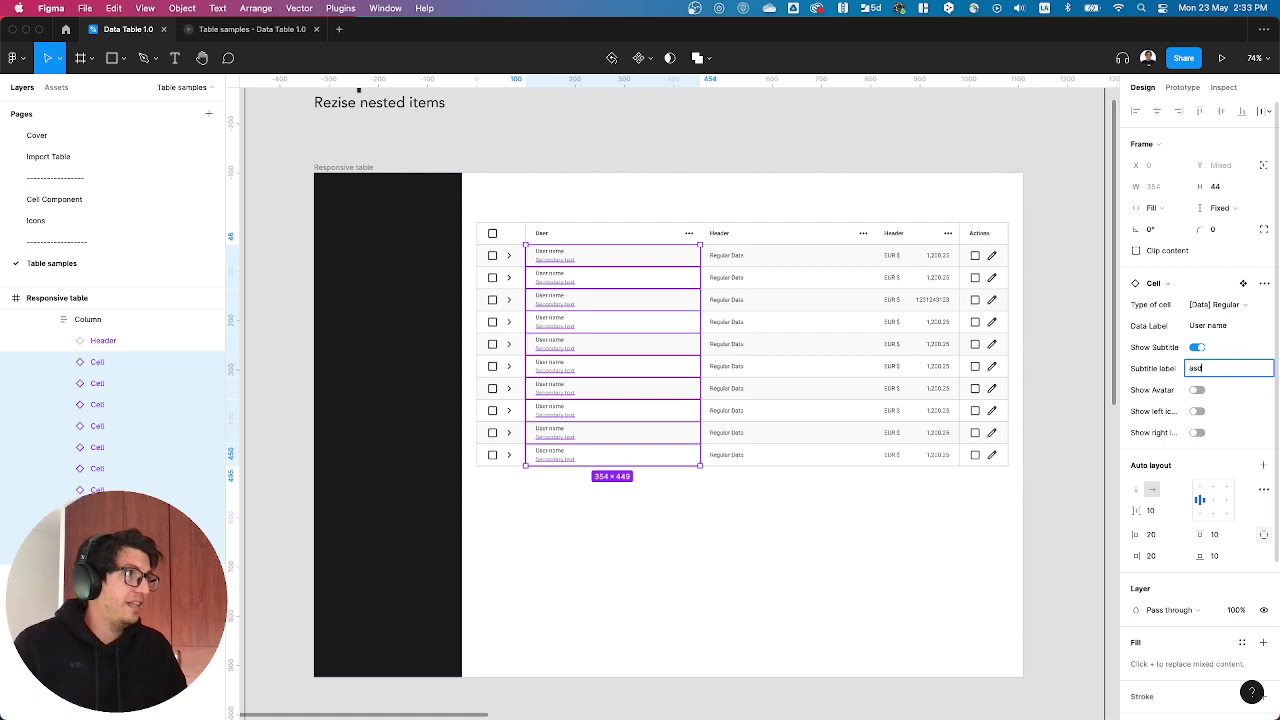
pyautogui.click(649, 557)
# - Show the avatar in all data cells of the User column
pyautogui.scroll(3, 549, 309)
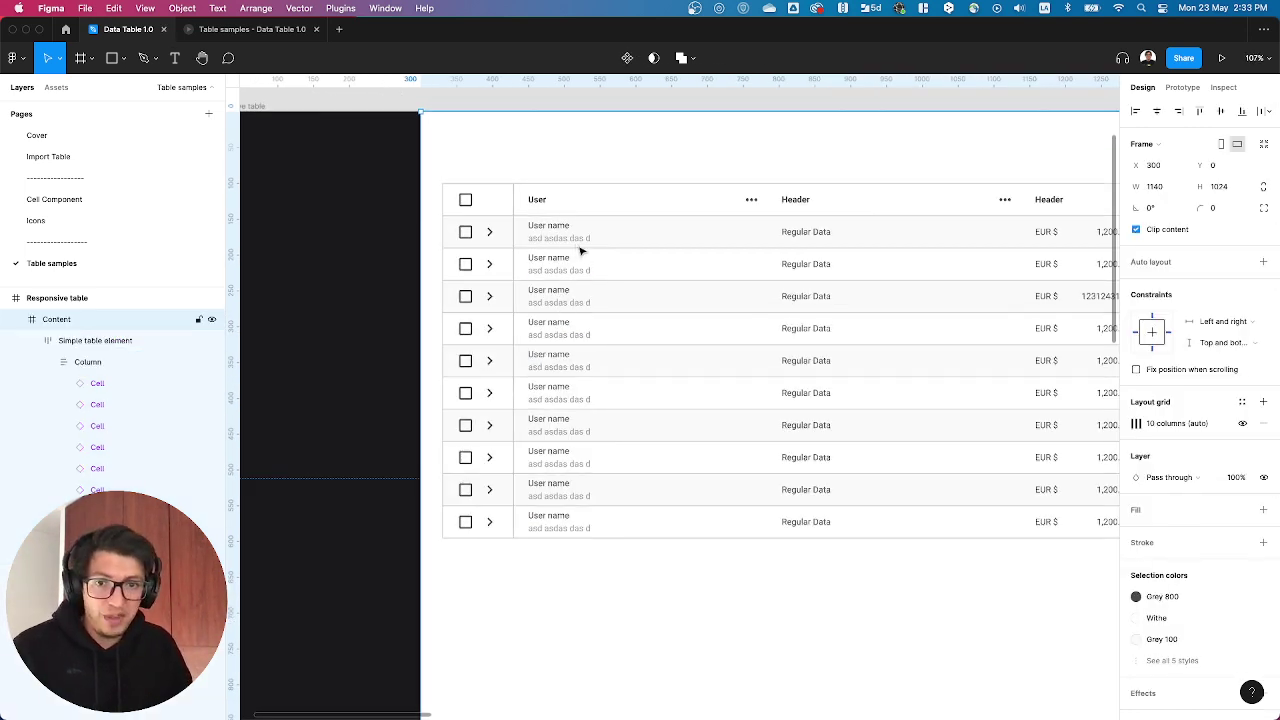
pyautogui.click(629, 256)
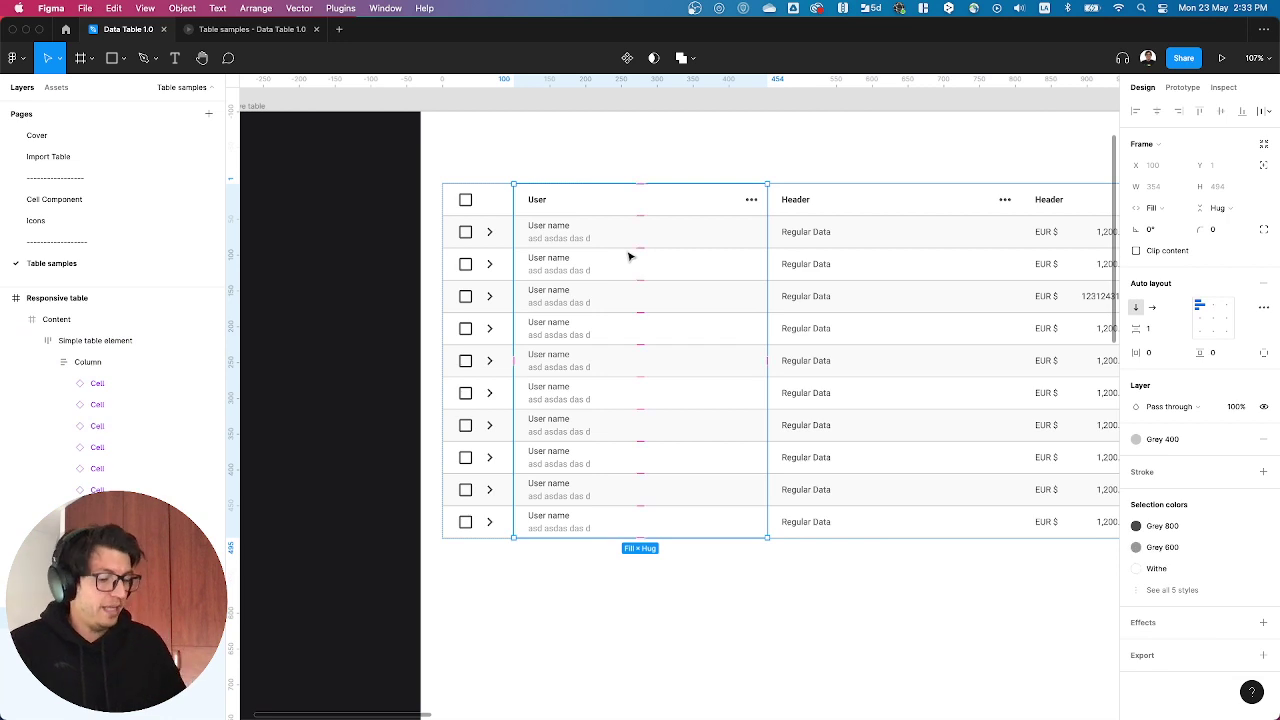
pyautogui.press('Return')
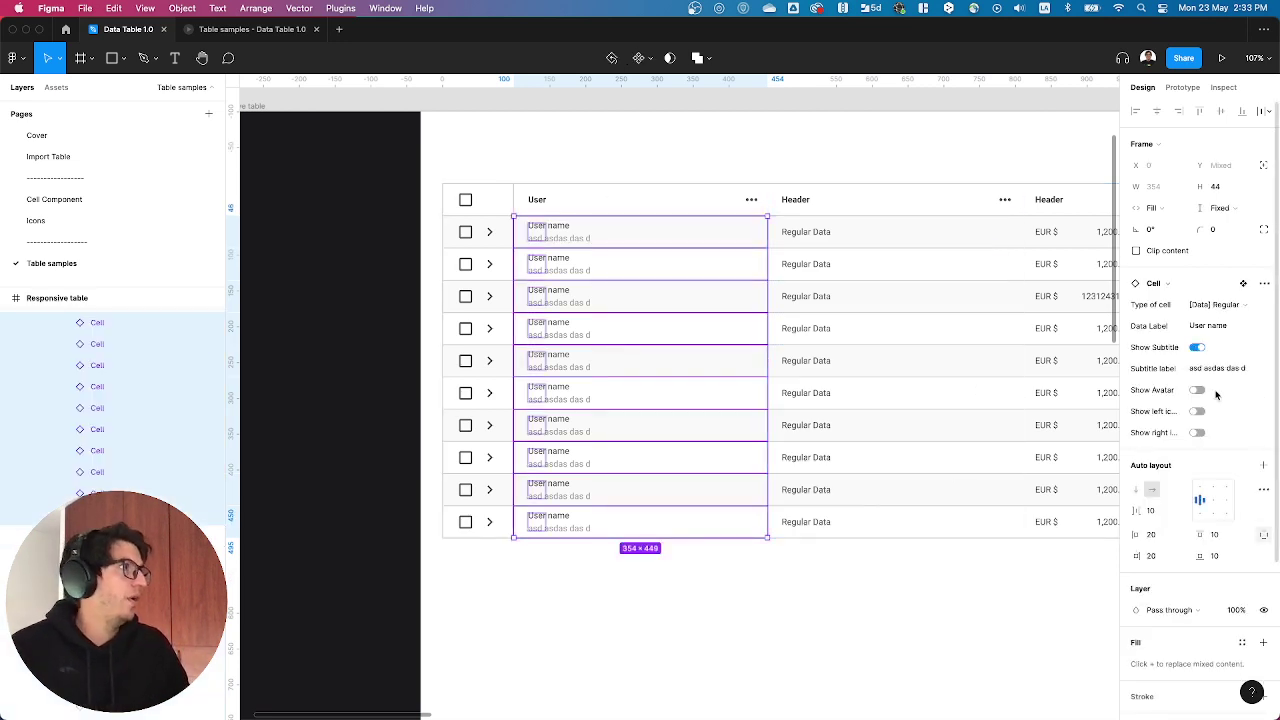
pyautogui.click(1198, 391)
# - Swap the avatar of the third and sixth User cells to the Initial variant
pyautogui.click(704, 306)
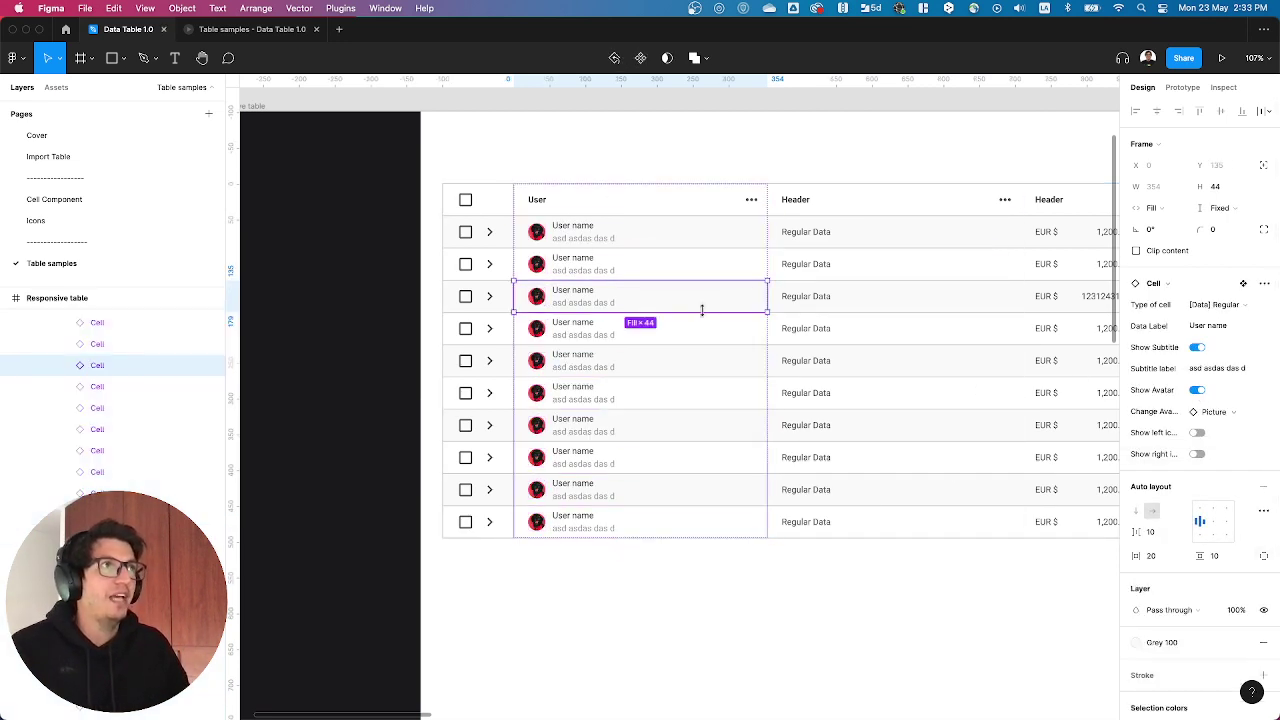
pyautogui.keyDown('shift'); pyautogui.click(678, 392); pyautogui.keyUp('shift')
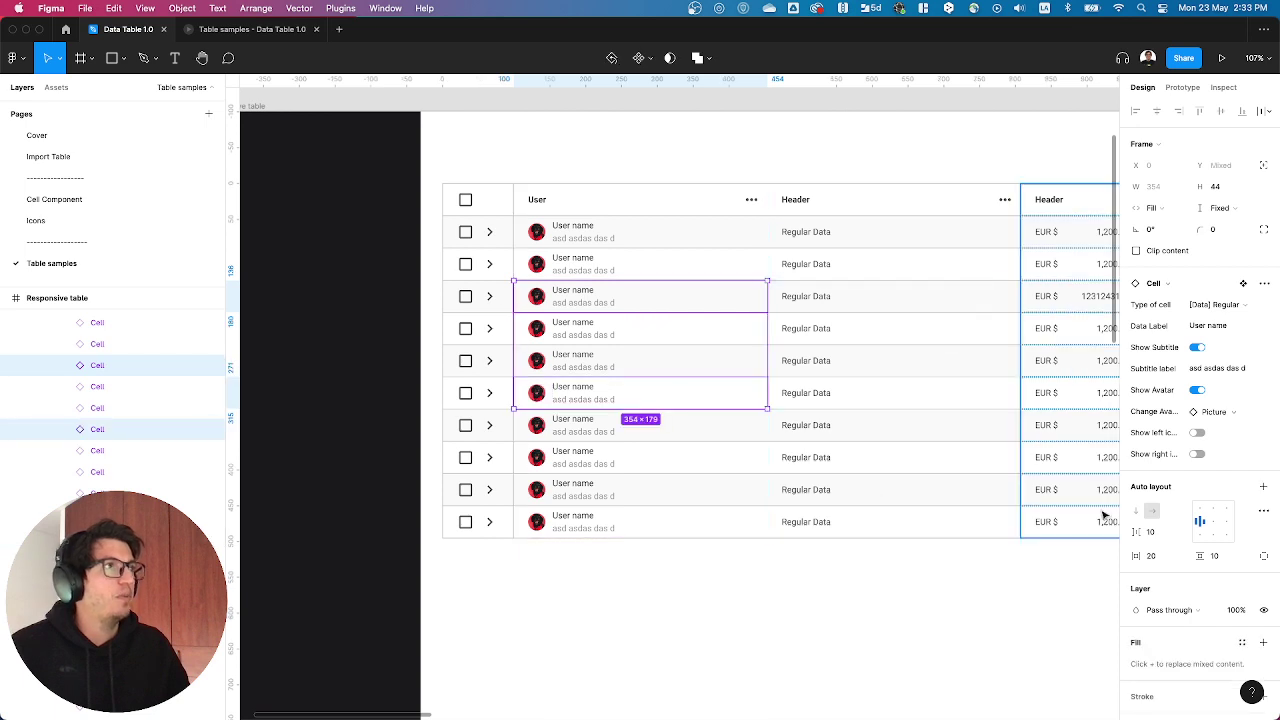
pyautogui.click(1200, 412)
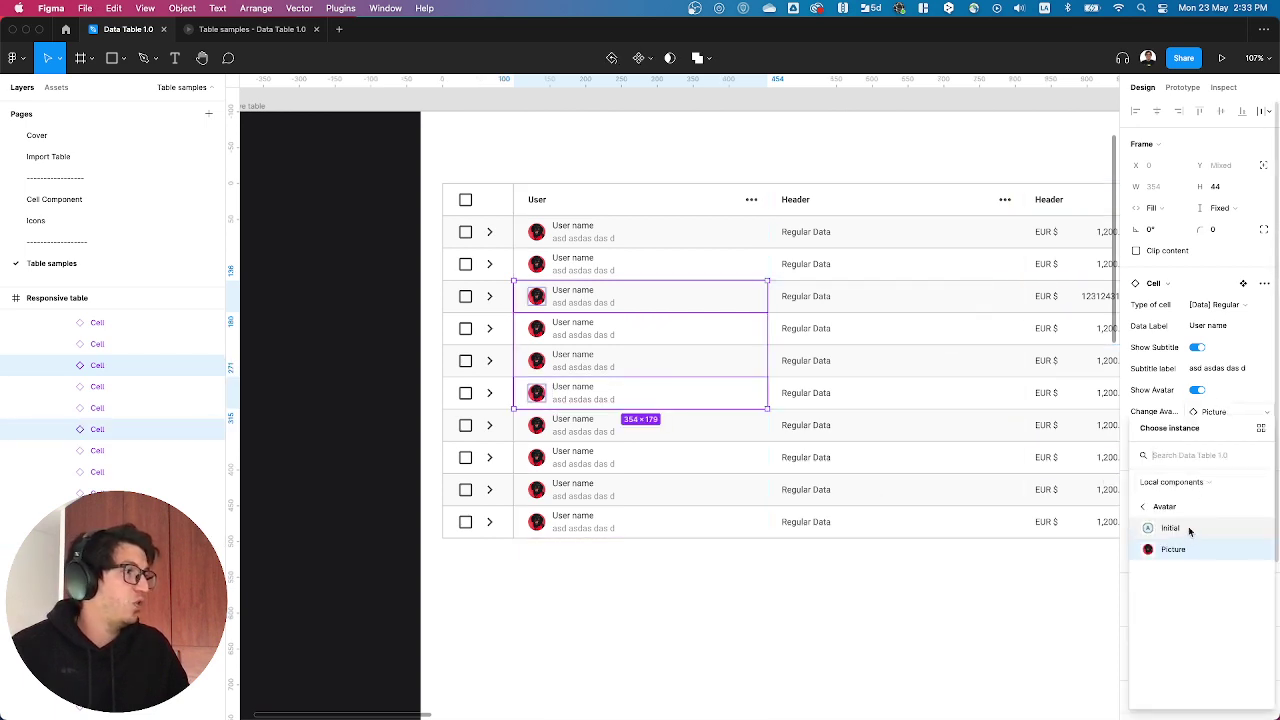
pyautogui.click(1189, 531)
# - Change the letter in the sixth User cell's initial avatar to "H"
pyautogui.click(595, 455)
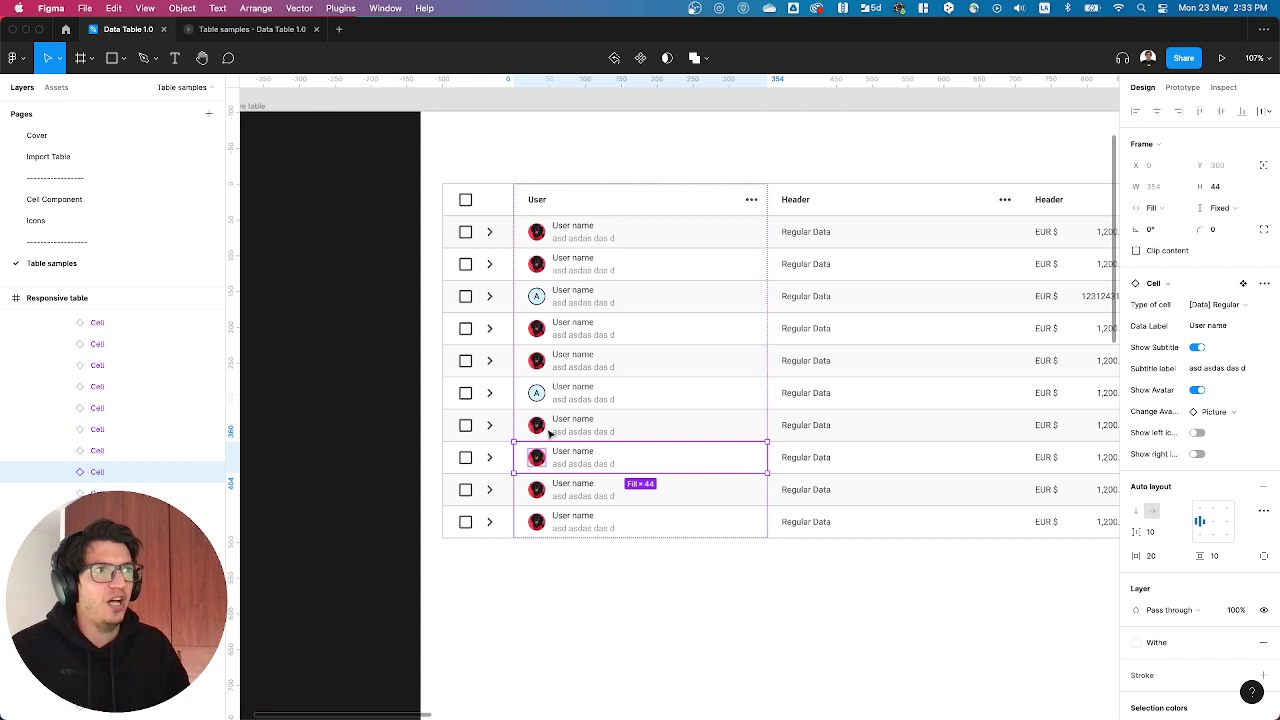
pyautogui.keyDown('super'); pyautogui.click(538, 394); pyautogui.keyUp('super')
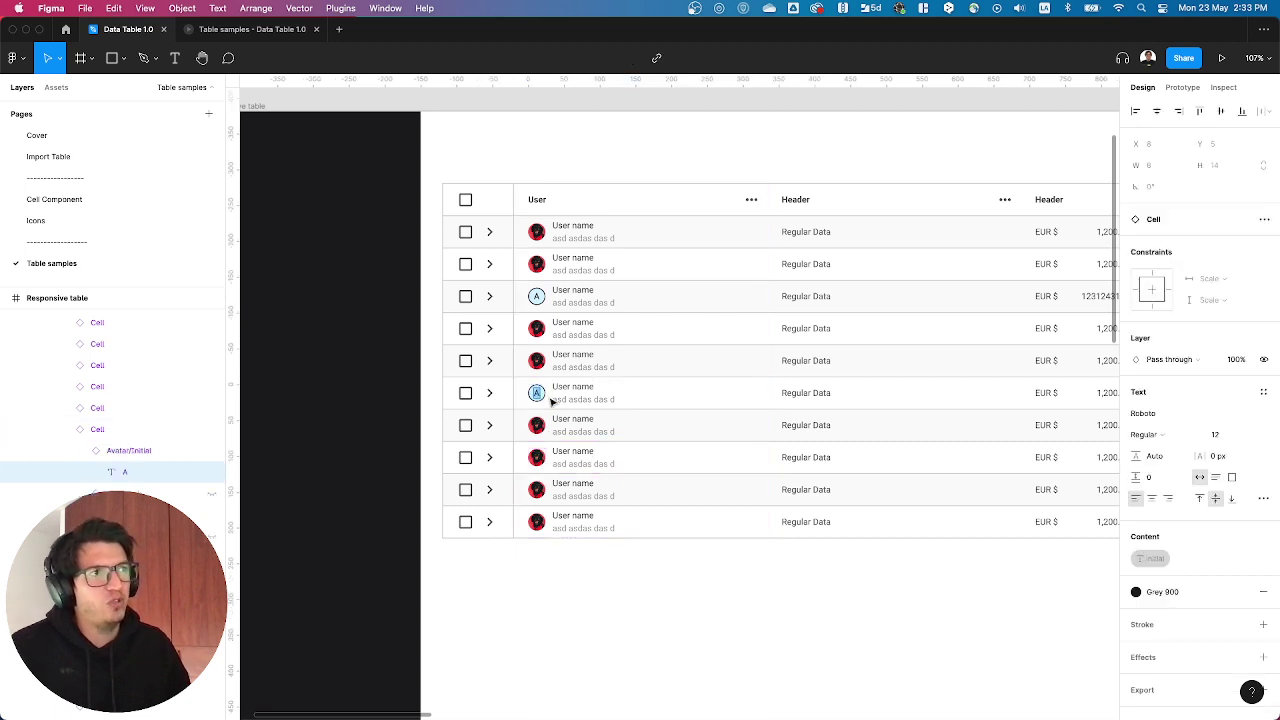
pyautogui.press('Return')
pyautogui.write('H')
pyautogui.press('Escape')
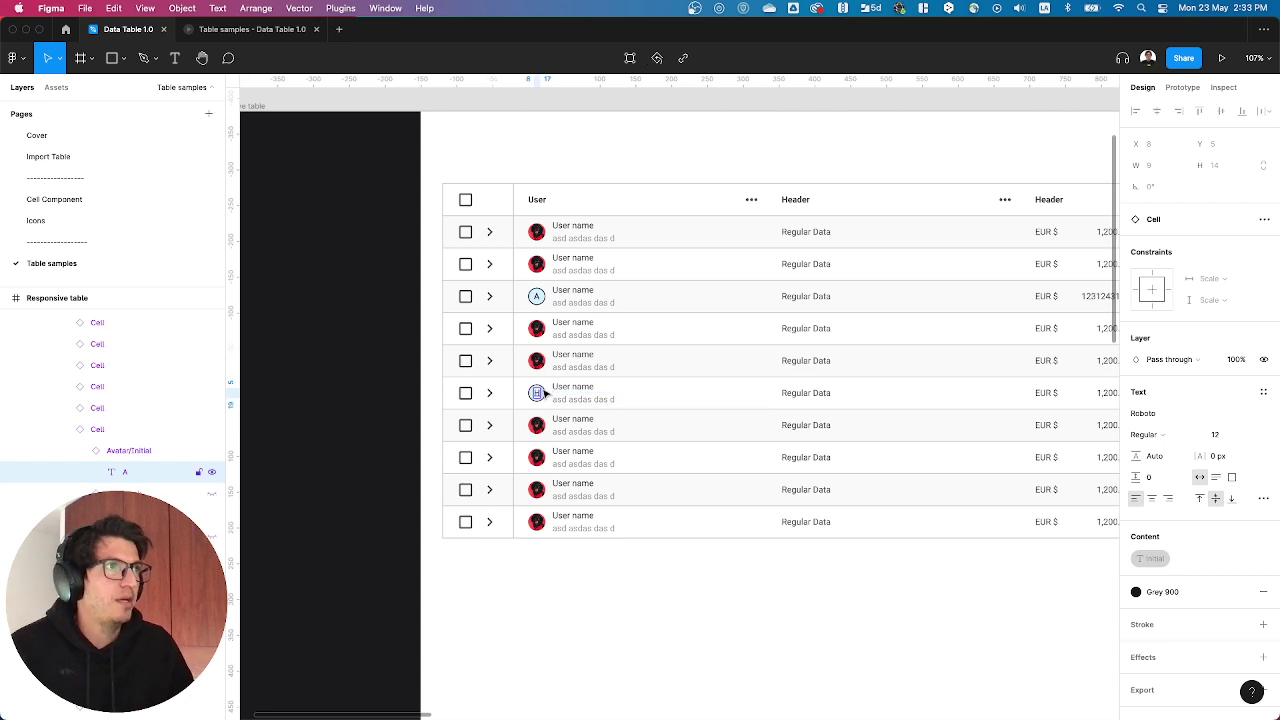
pyautogui.press('Escape')
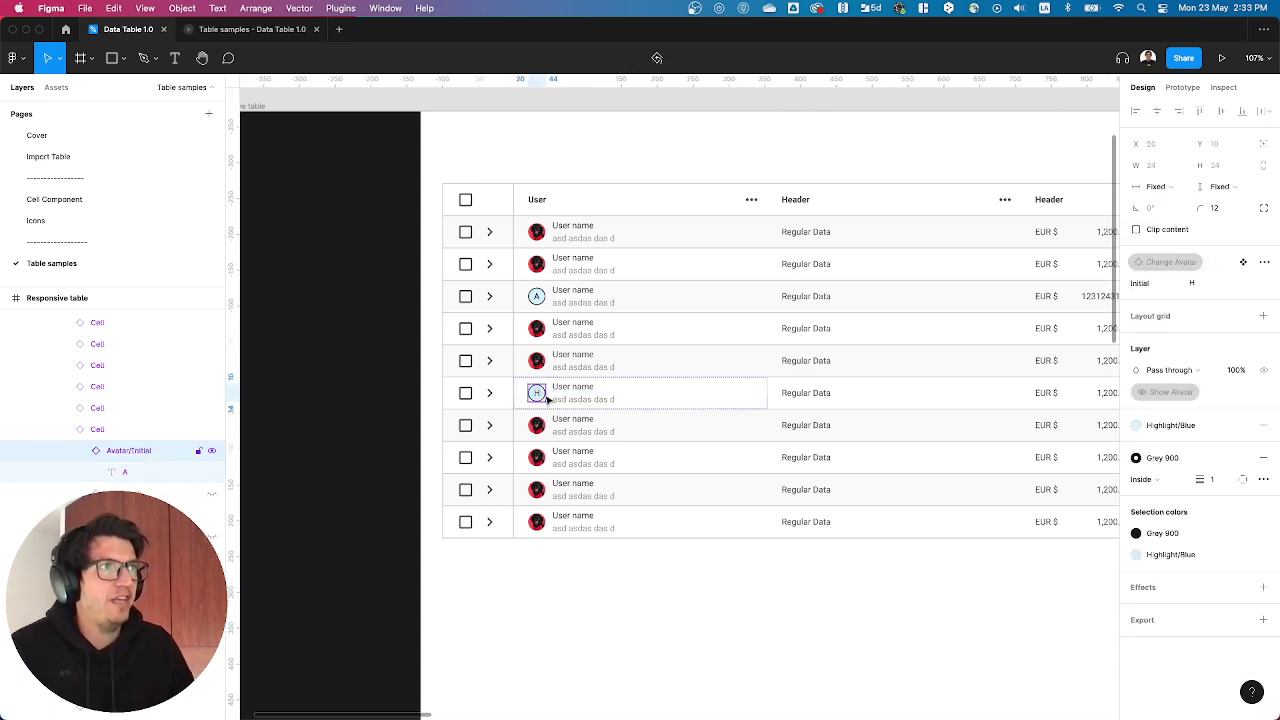
# - Change the fill style of the "H" avatar to Highlight/Yellow
pyautogui.click(1178, 425)
pyautogui.click(1181, 565)
pyautogui.click(863, 597)
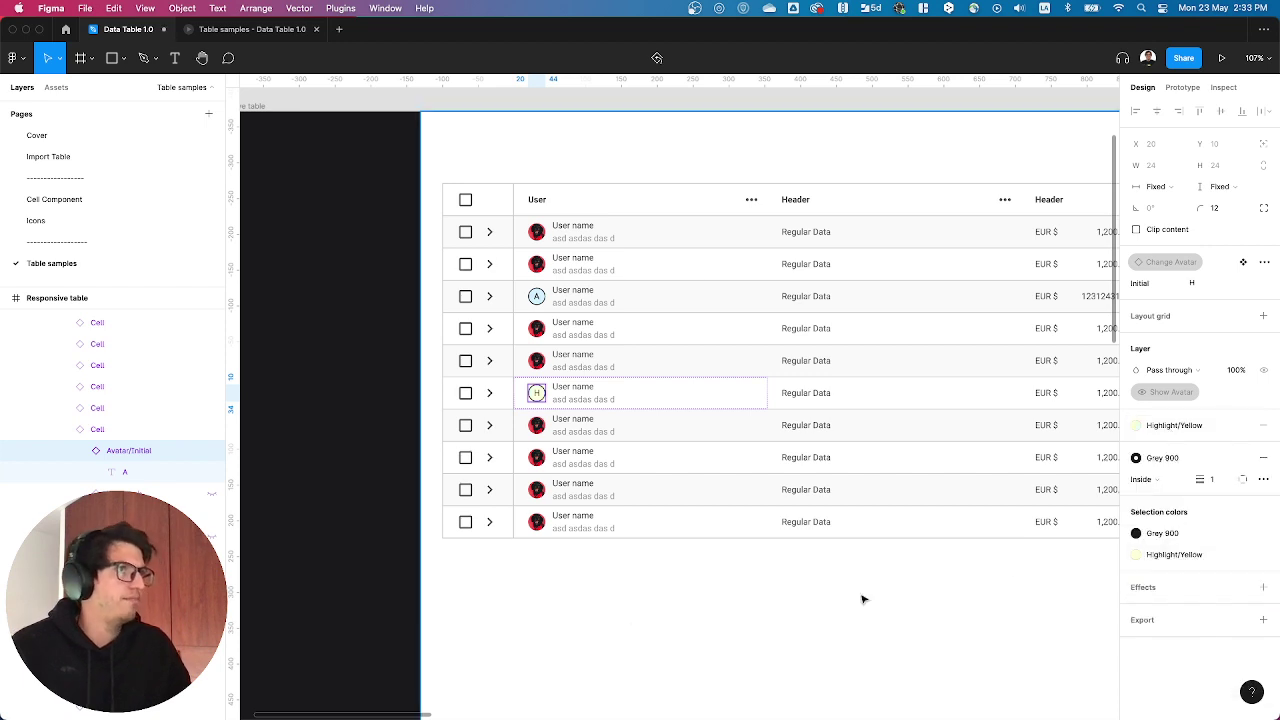
pyautogui.click(637, 611)
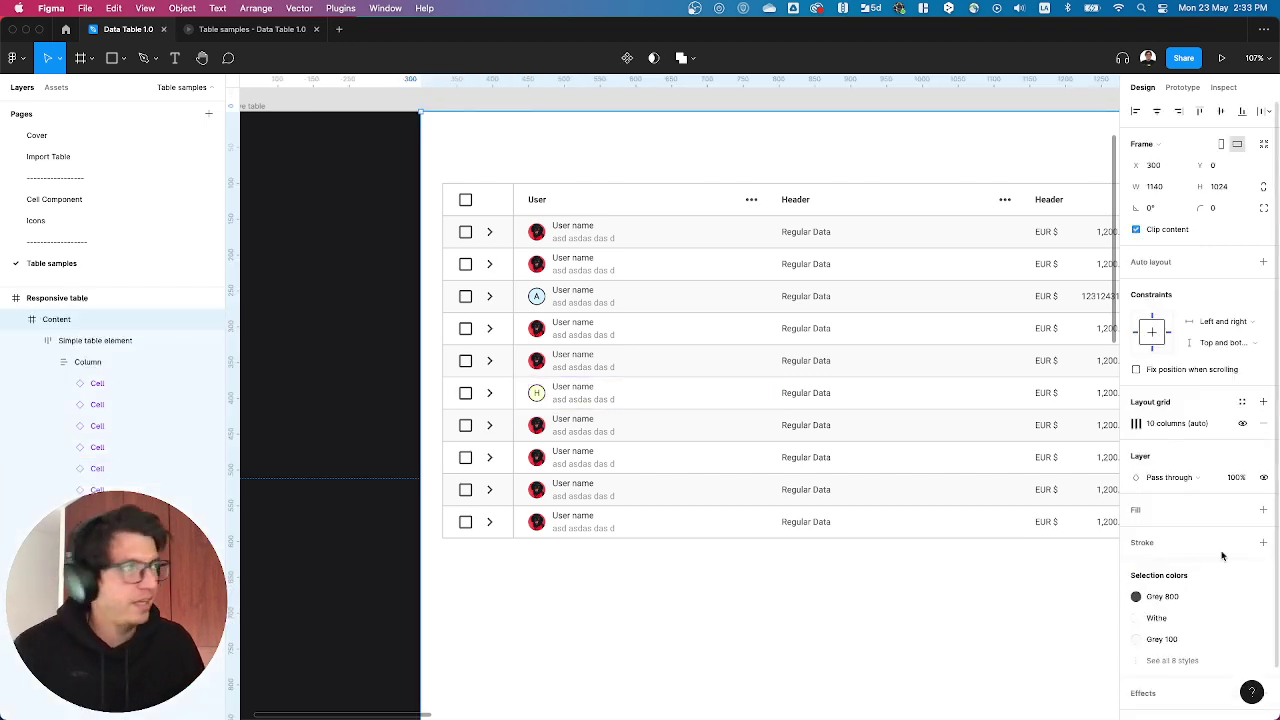
# - Show a right icon in all data cells of the column after User, using the check_box_outline_blank icon
pyautogui.doubleClick(616, 397)
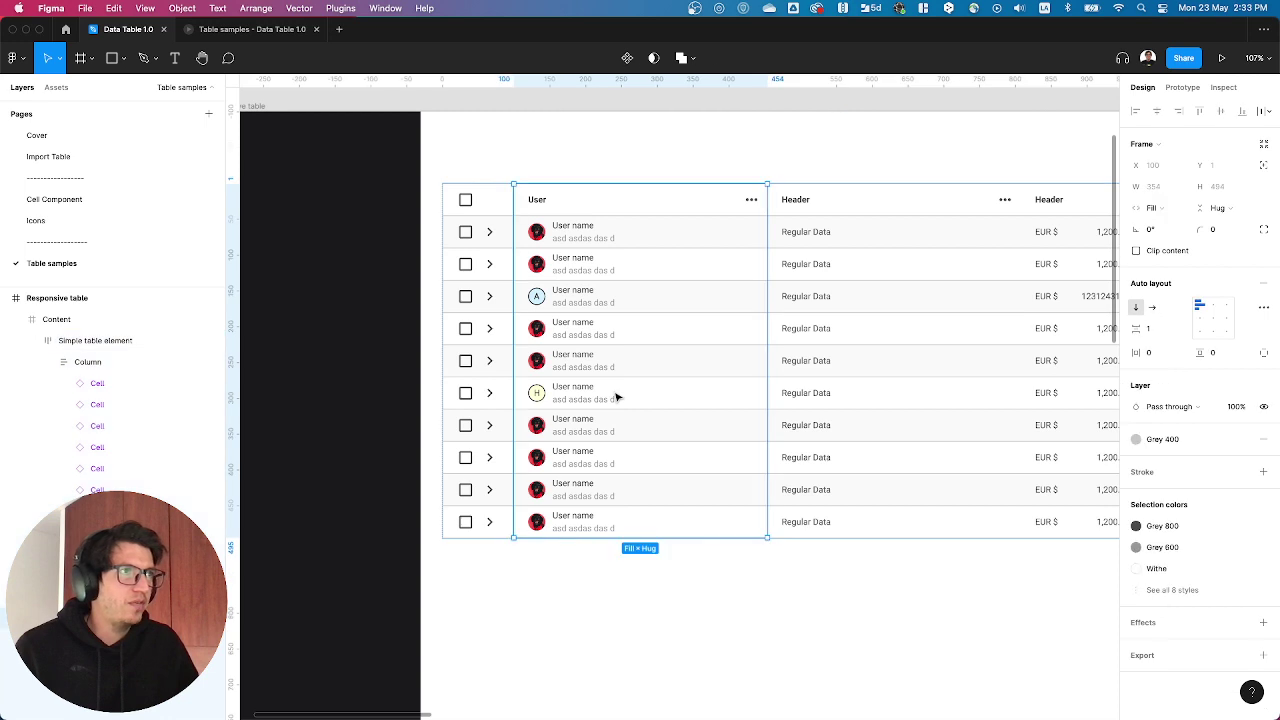
pyautogui.doubleClick(616, 397)
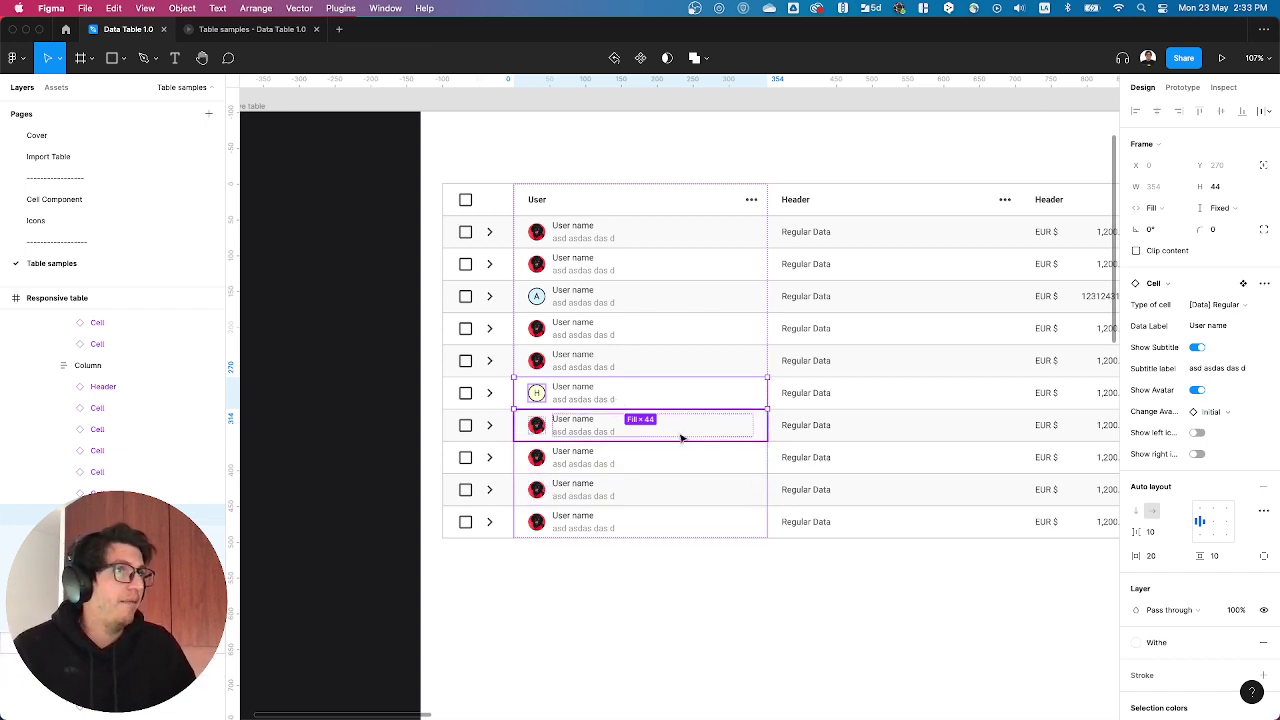
pyautogui.click(876, 395)
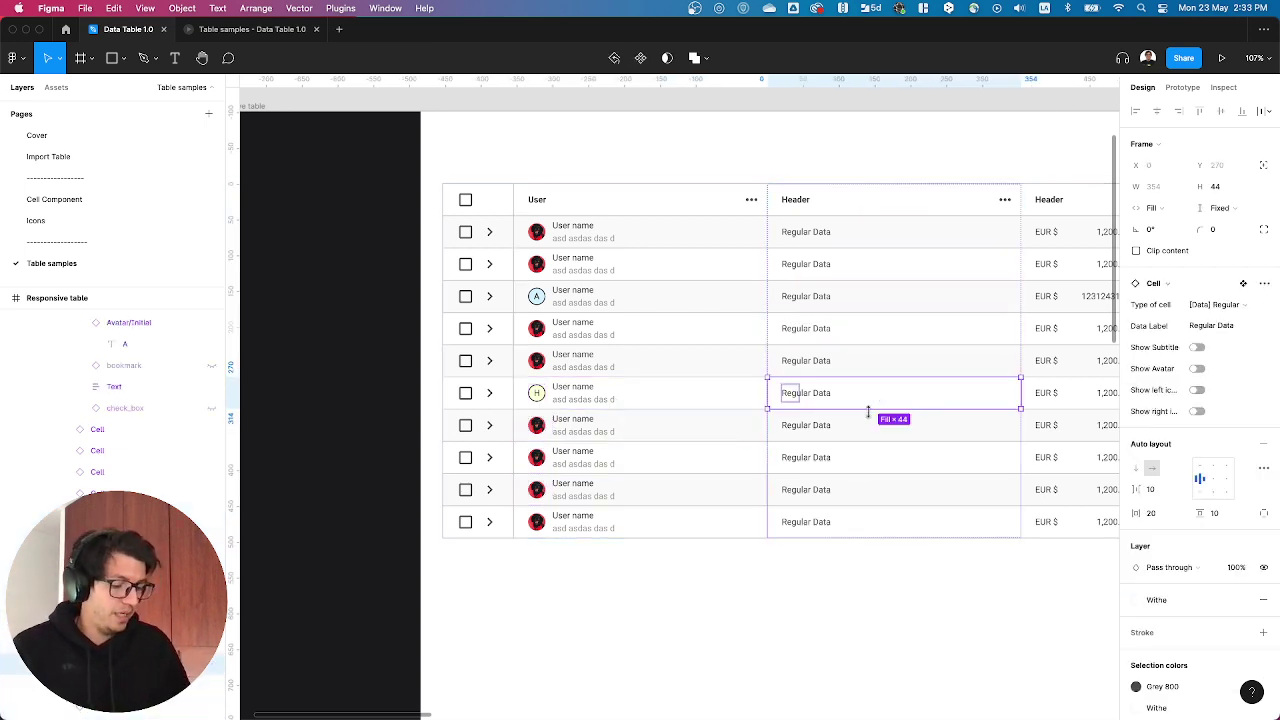
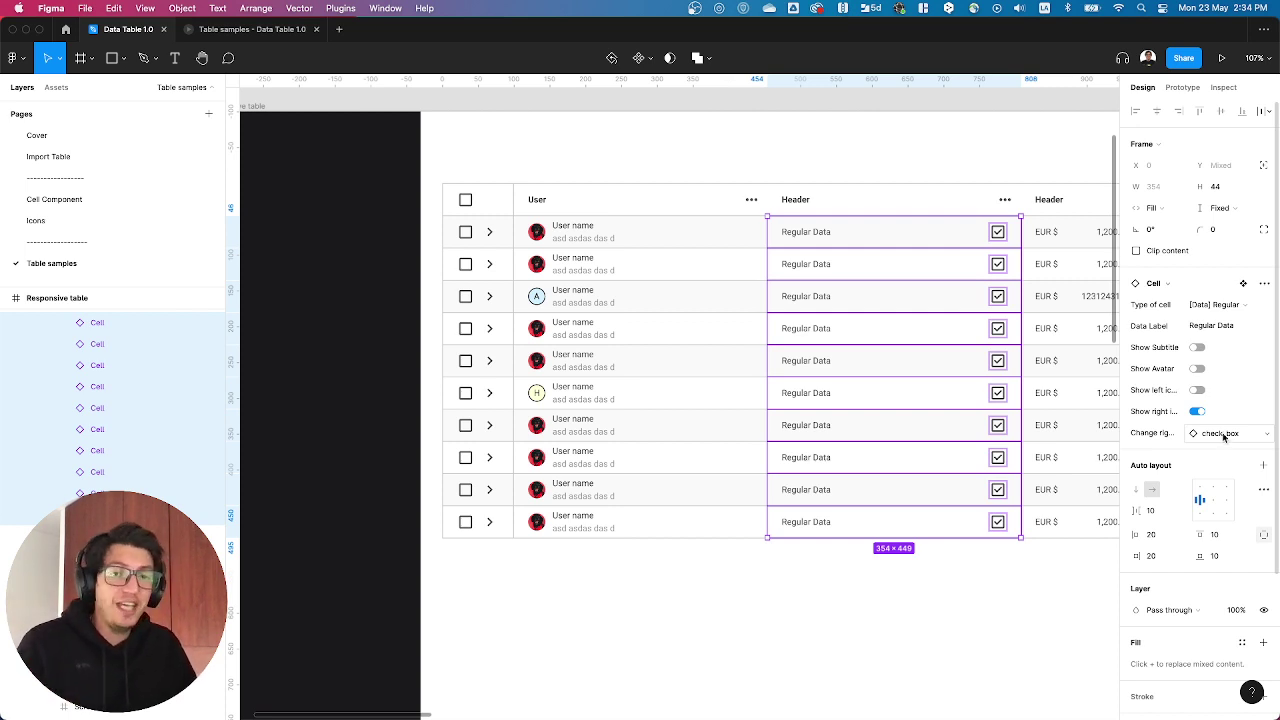
pyautogui.click(1222, 434)
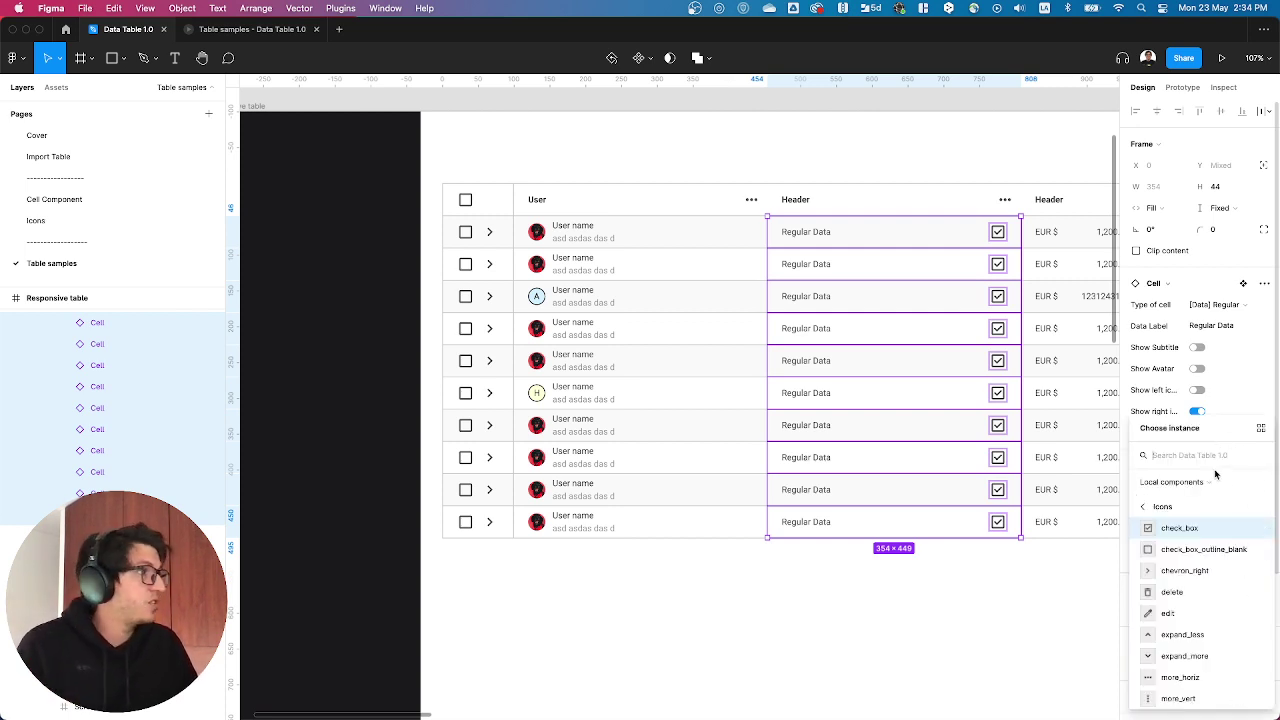
pyautogui.click(1200, 549)
# - Swap the right icon of the third and sixth cells in that column to check_box
pyautogui.click(977, 393)
pyautogui.keyDown('shift'); pyautogui.click(943, 298); pyautogui.keyUp('shift')
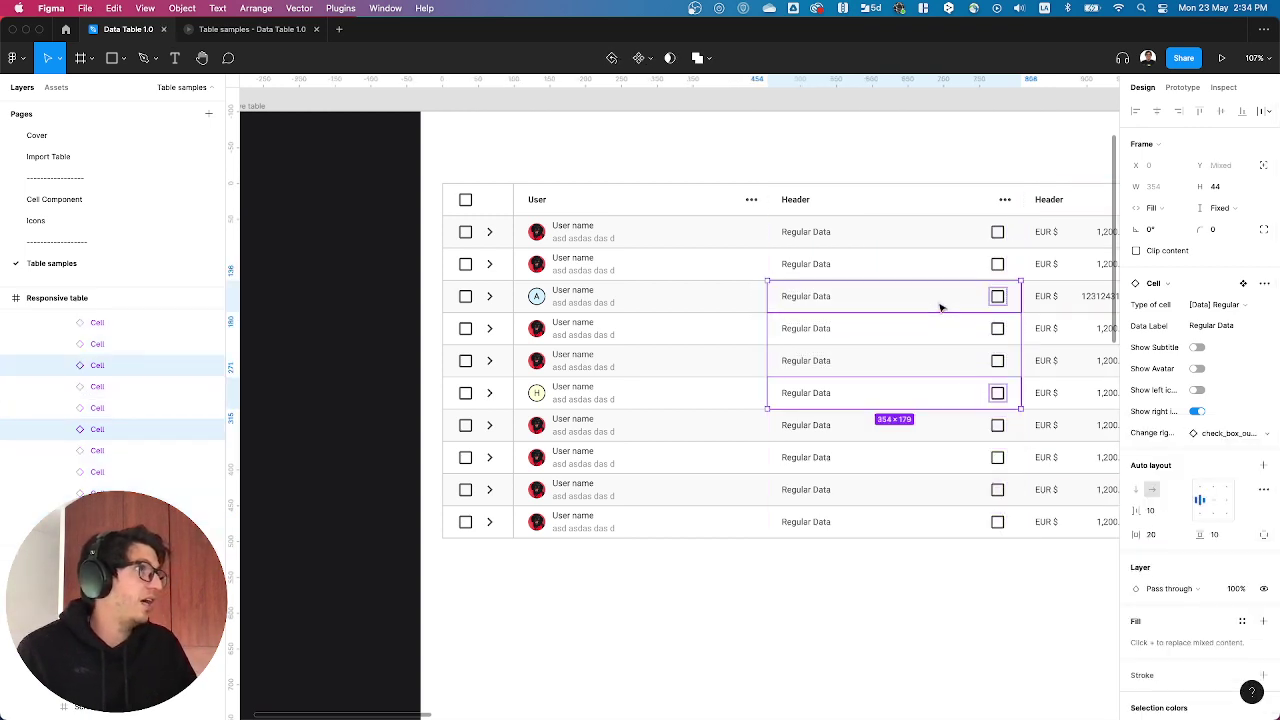
pyautogui.click(1226, 434)
pyautogui.click(1200, 546)
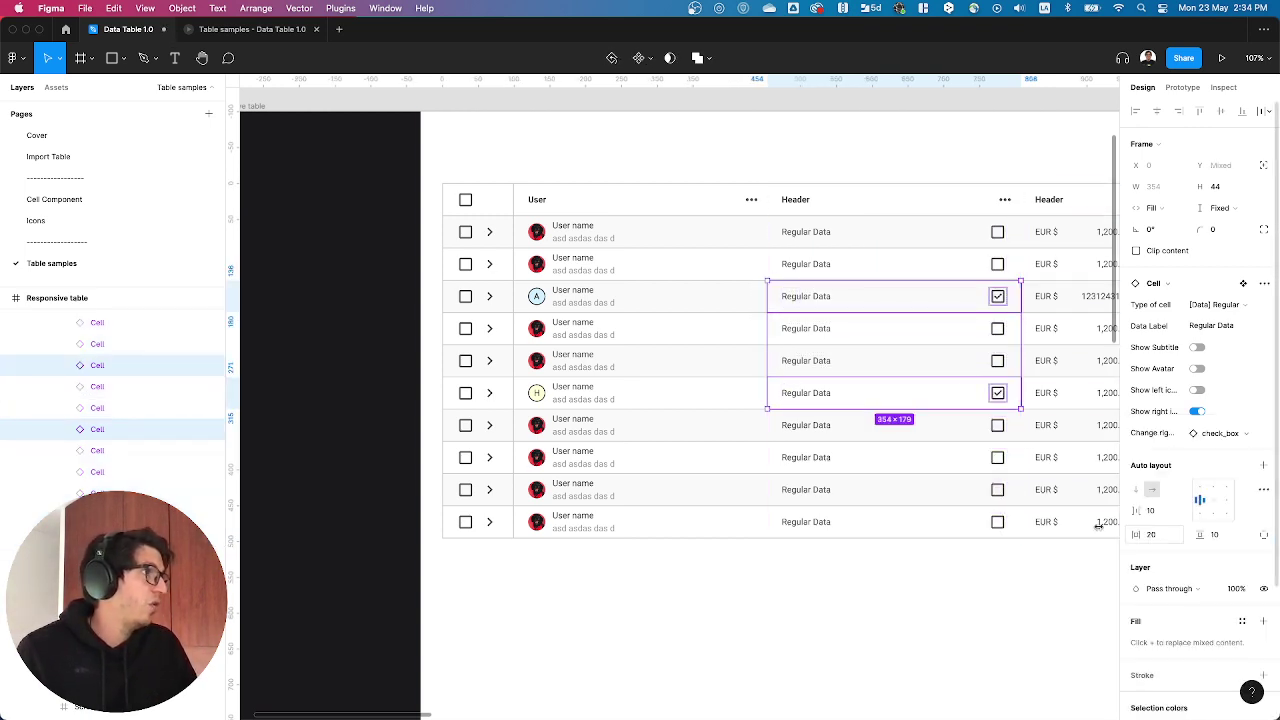
pyautogui.click(908, 583)
# - Duplicate the checkbox column within the responsive table
pyautogui.moveTo(908, 583); pyautogui.dragTo(835, 587)
pyautogui.click(729, 394)
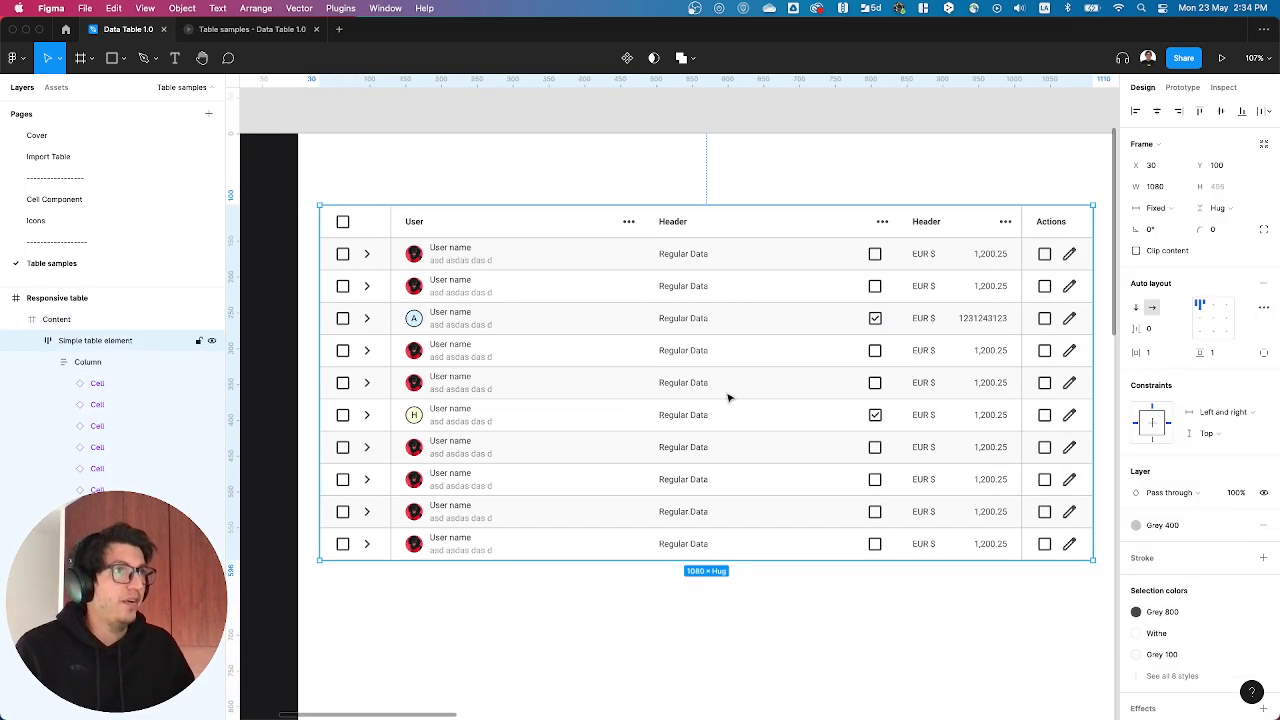
pyautogui.click(729, 394)
pyautogui.press('super+d')
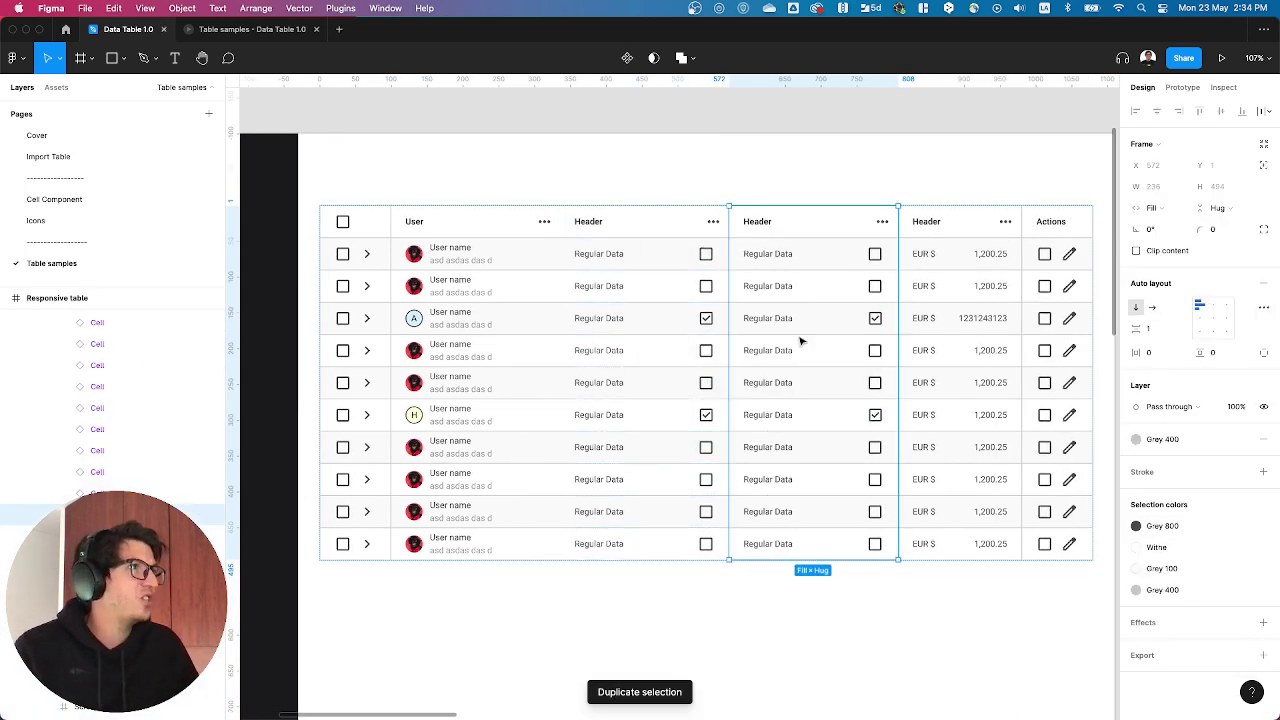
# - Select the duplicated column's data cells without the header and open their cell type options
pyautogui.press('Return')
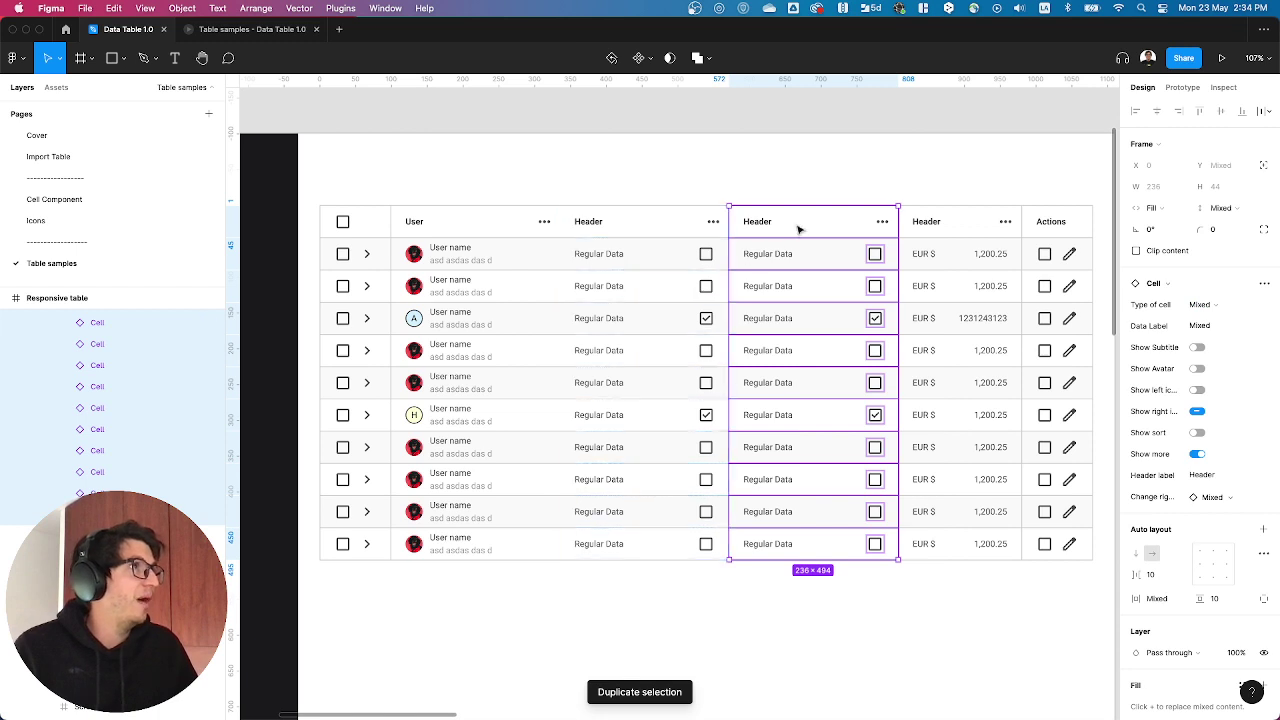
pyautogui.click(1213, 316)
pyautogui.click(1229, 304)
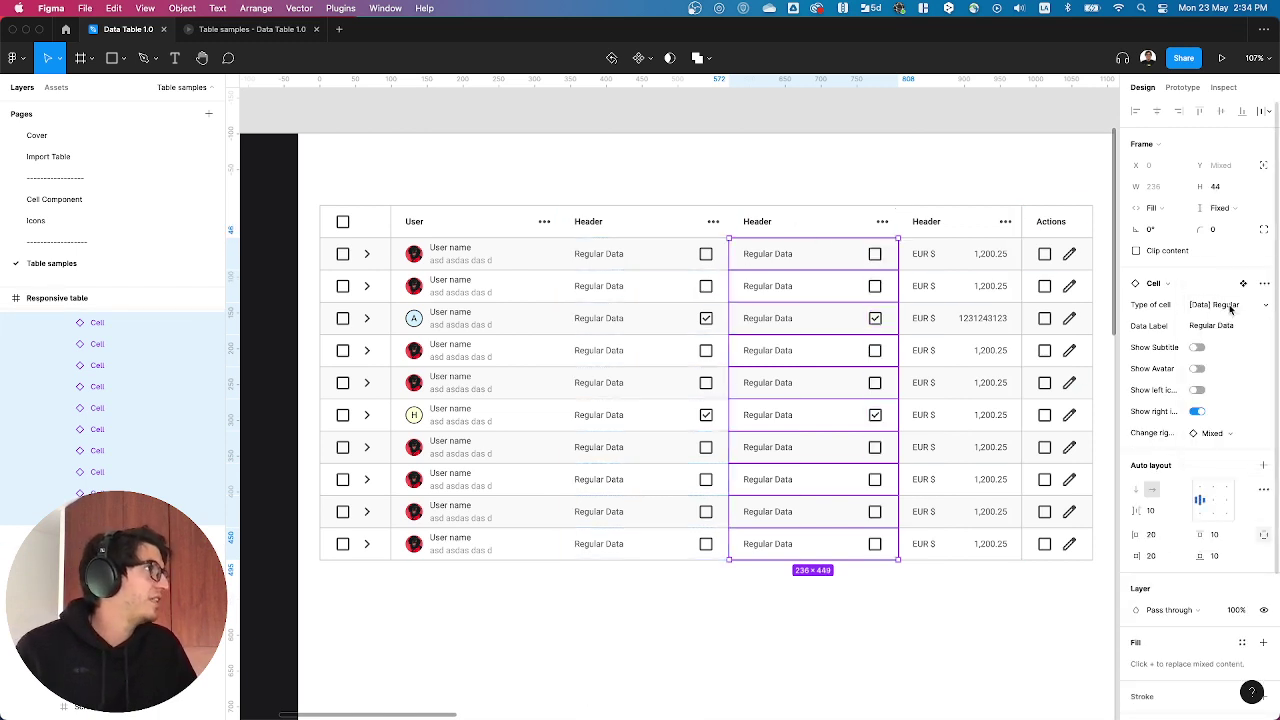
# - Add a placeholder text layer reading "sddszf" in the empty area below the table
pyautogui.click(583, 640)
pyautogui.press('t')
pyautogui.click(546, 675)
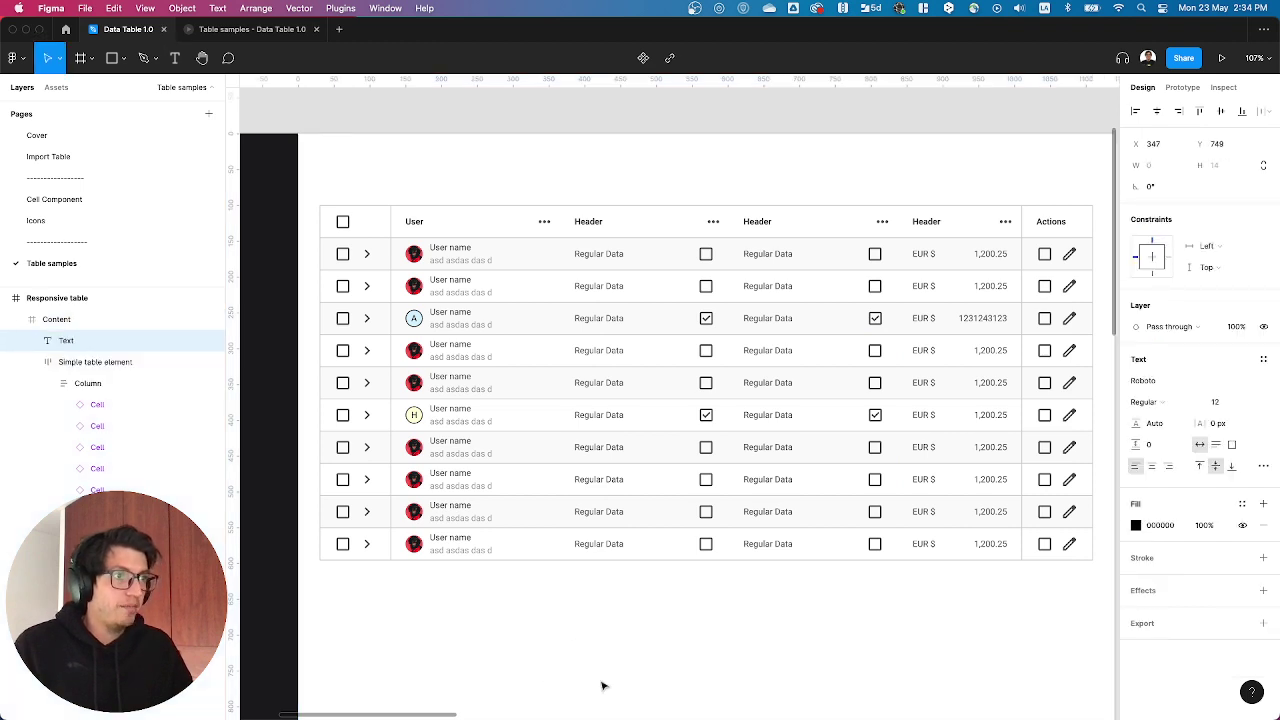
pyautogui.write('sddszf')
pyautogui.doubleClick(563, 675)
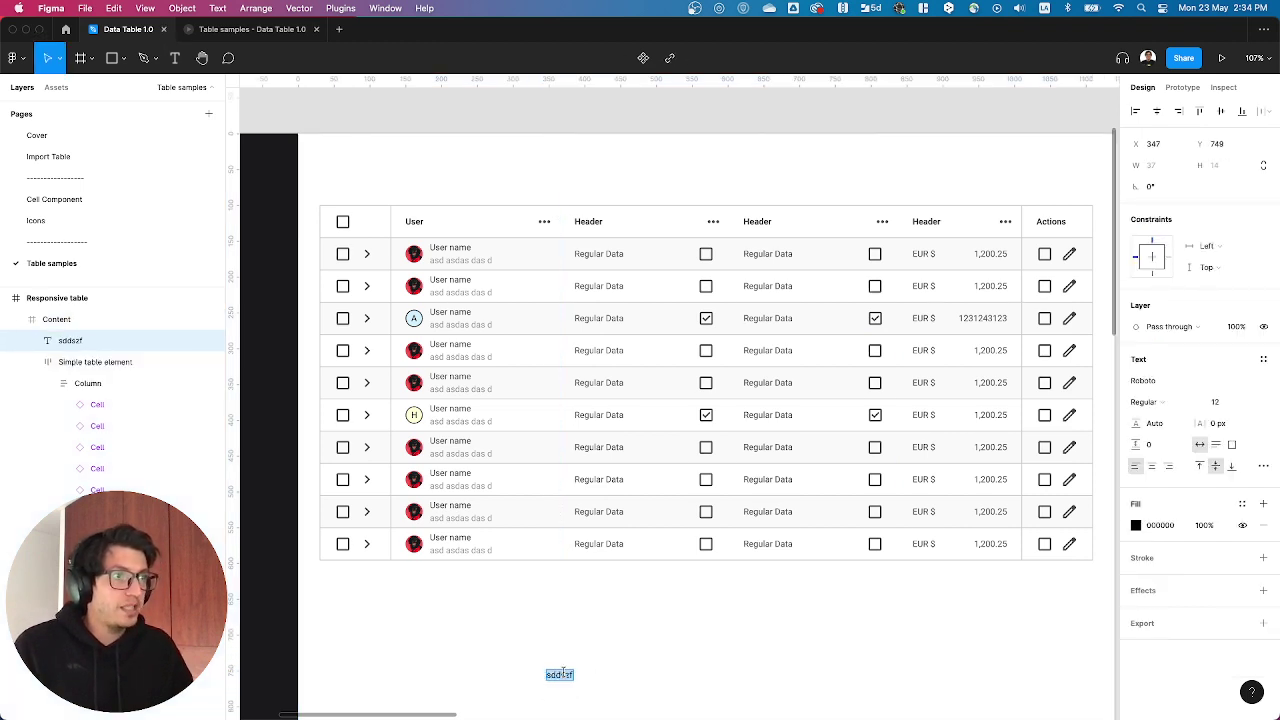
pyautogui.press('Escape')
# - Replace the placeholder text with five sentences generated by the Lorem ipsum plugin and copy the result
pyautogui.click(442, 602)
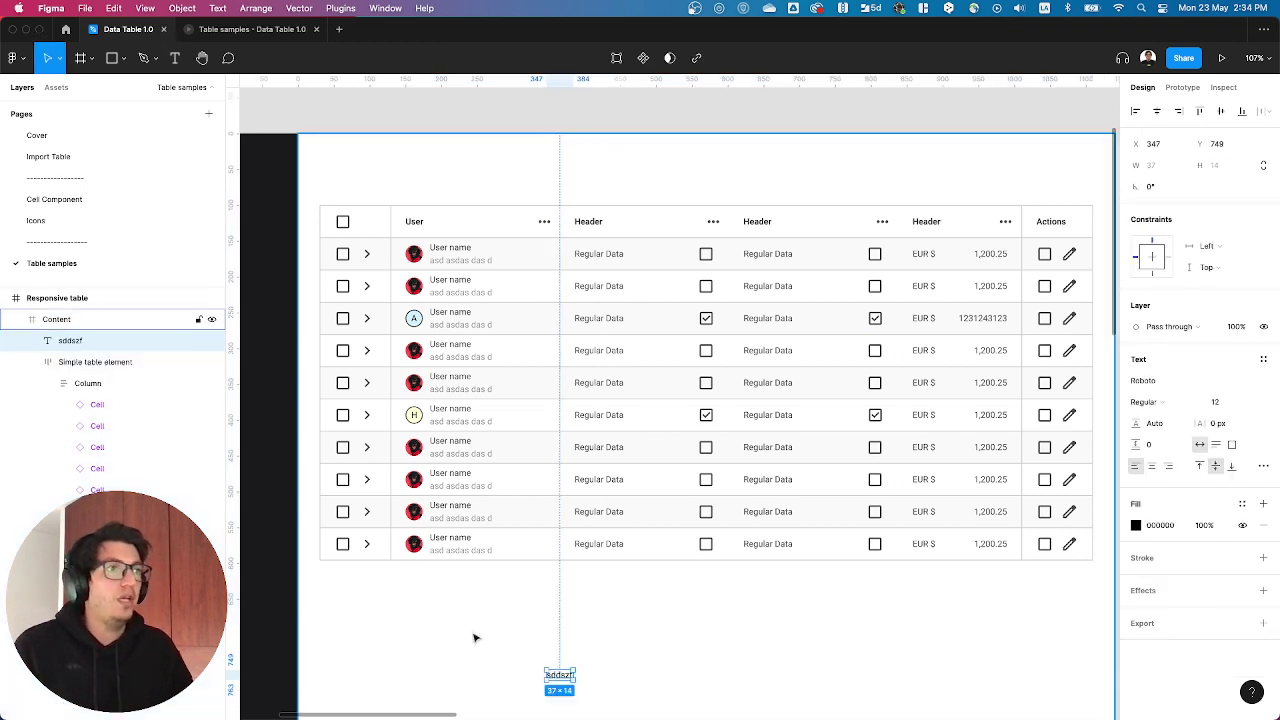
pyautogui.rightClick(508, 657)
pyautogui.moveTo(590, 614)
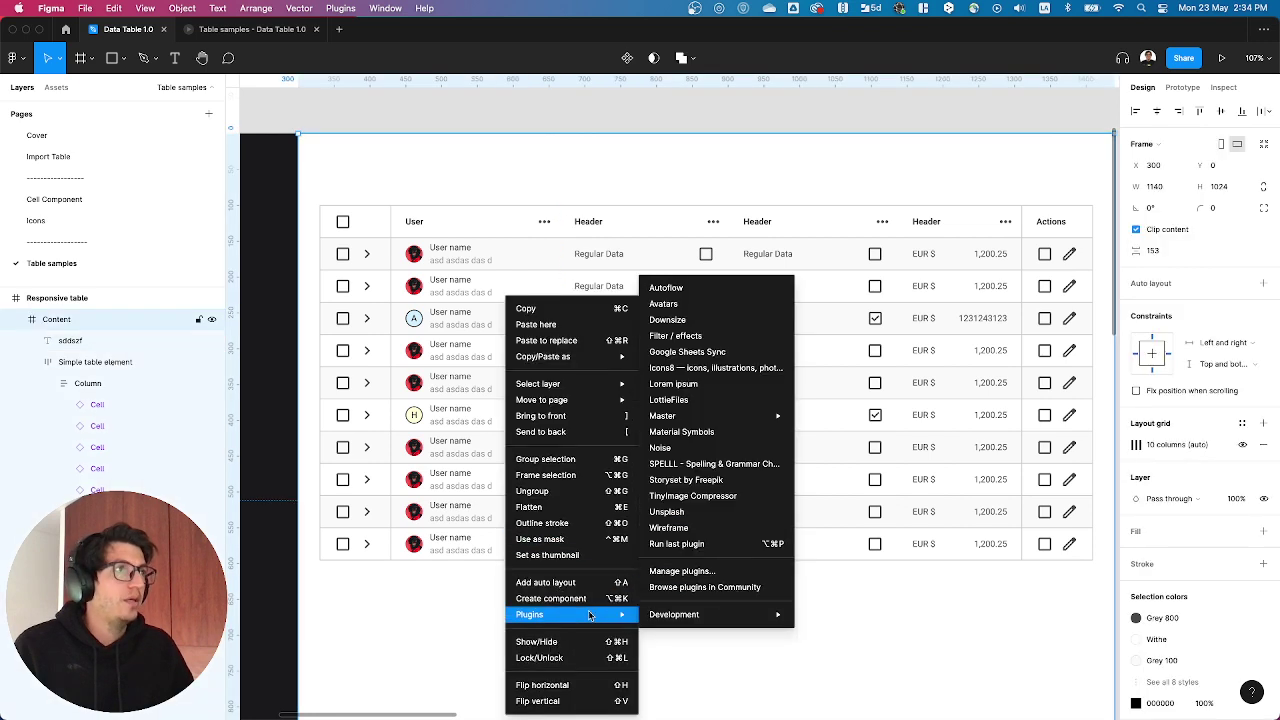
pyautogui.click(665, 387)
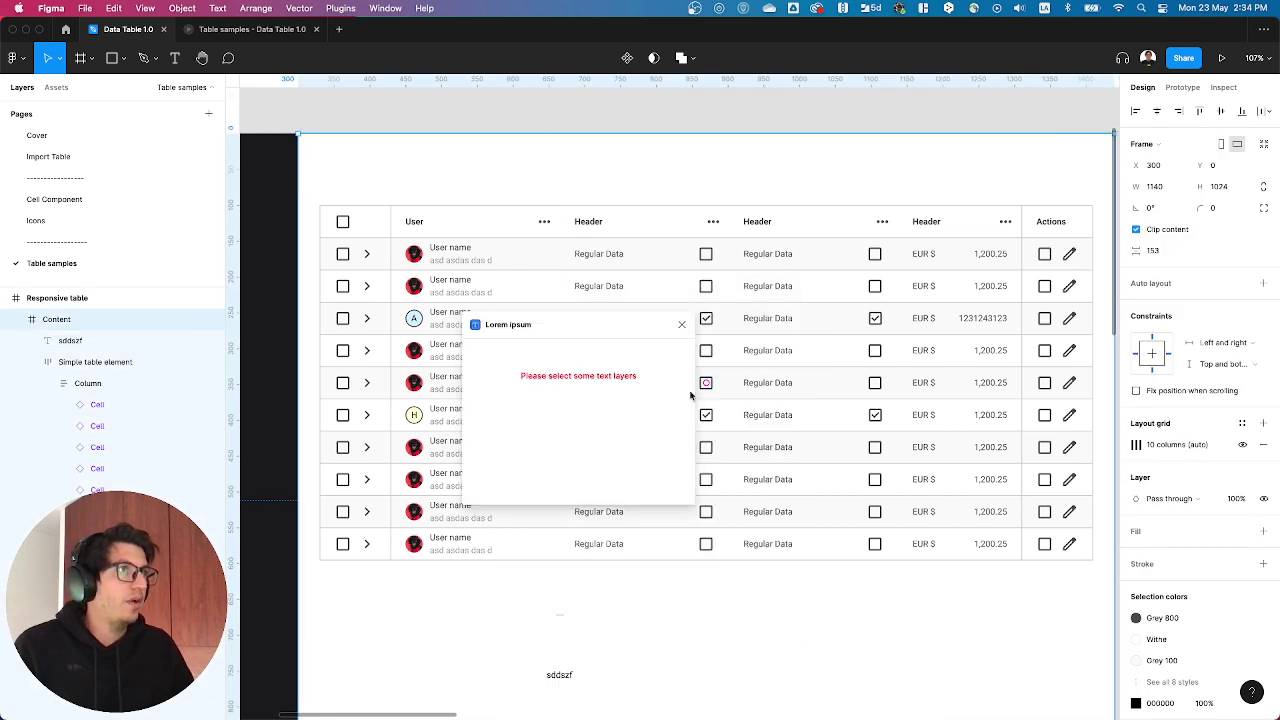
pyautogui.click(565, 675)
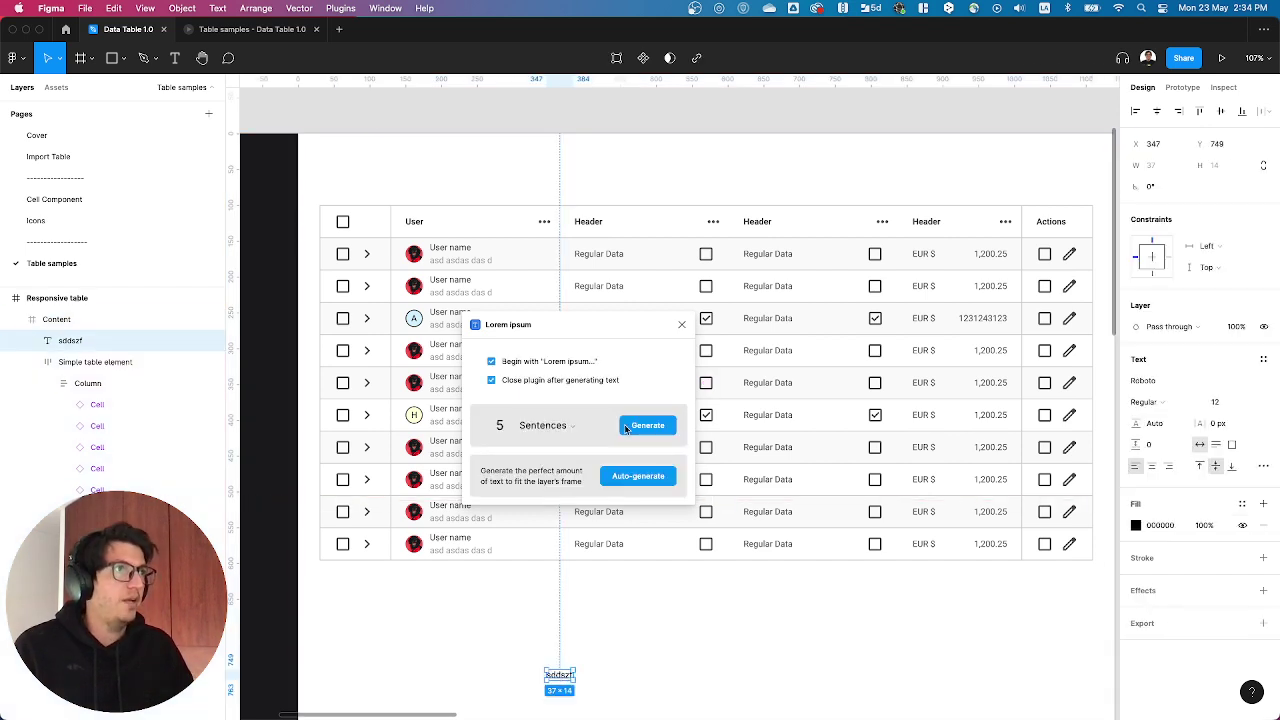
pyautogui.press('Return')
pyautogui.doubleClick(625, 675)
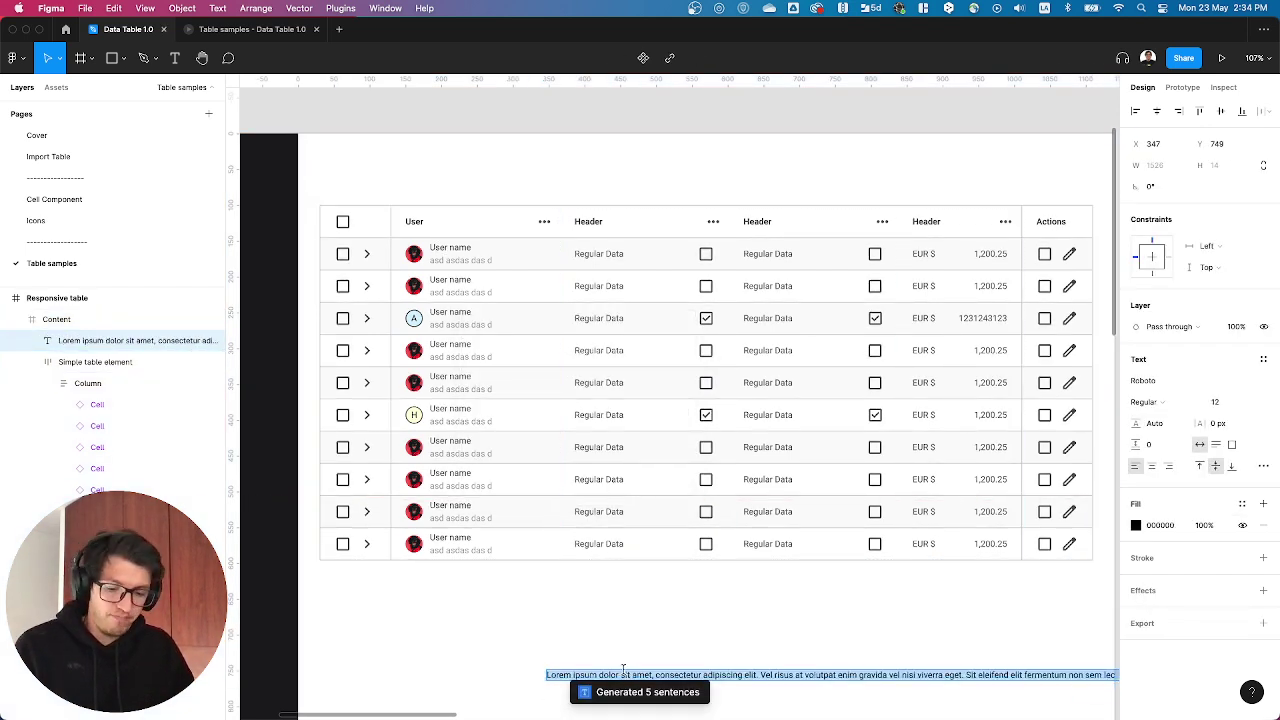
pyautogui.press('Escape')
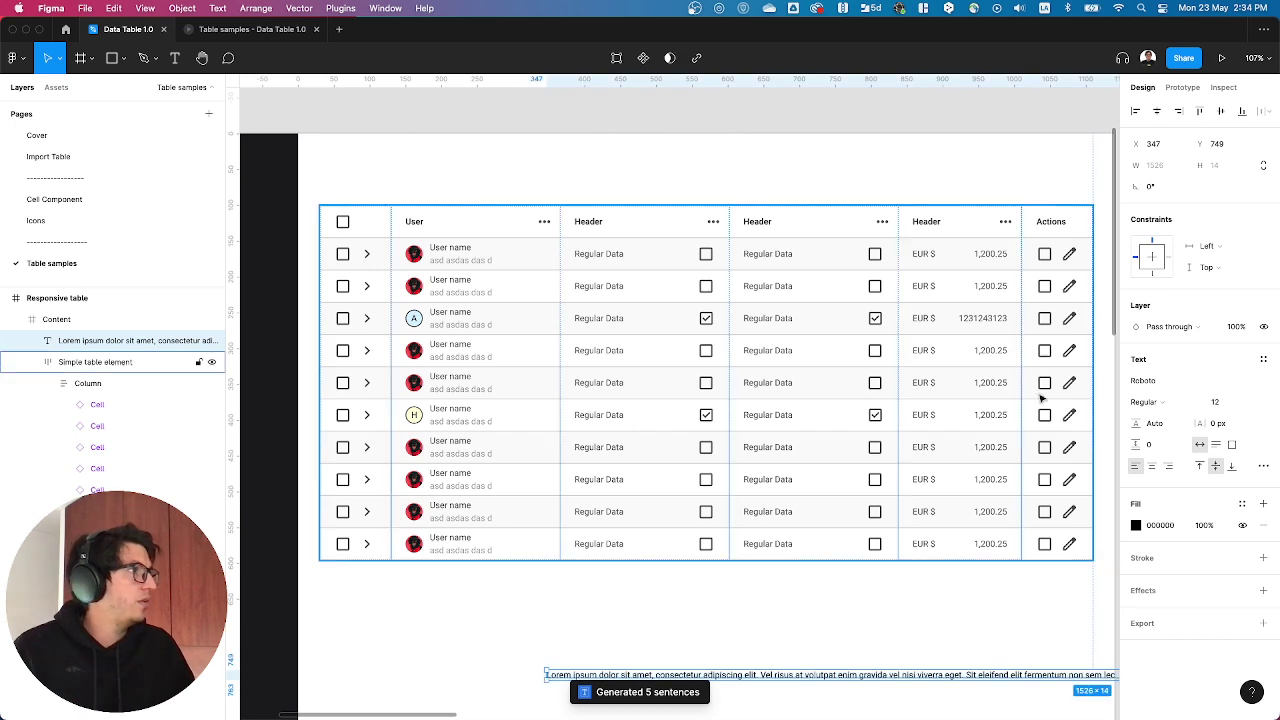
# - Hide the right icon in the duplicated column's data cells and paste the Lorem ipsum text as their data label
pyautogui.click(744, 398)
pyautogui.press('Return')
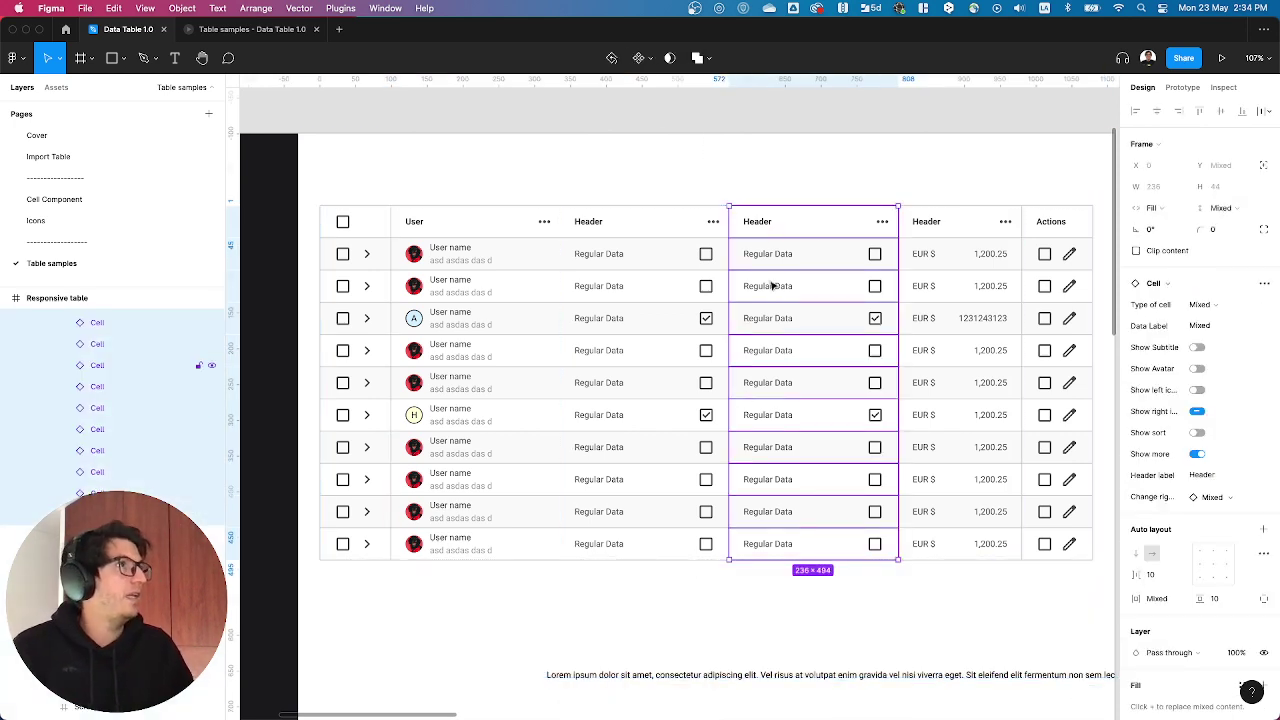
pyautogui.keyDown('shift'); pyautogui.click(778, 232); pyautogui.keyUp('shift')
pyautogui.click(1196, 413)
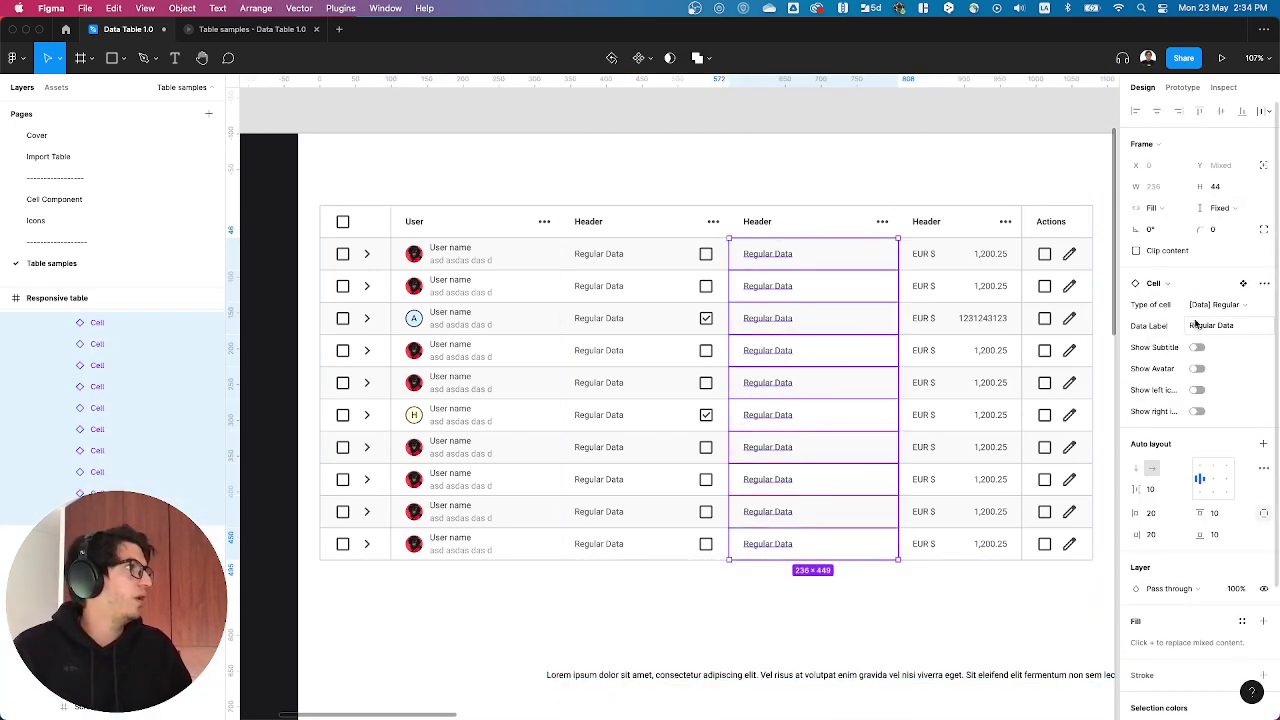
pyautogui.click(1194, 326)
pyautogui.press('super+v')
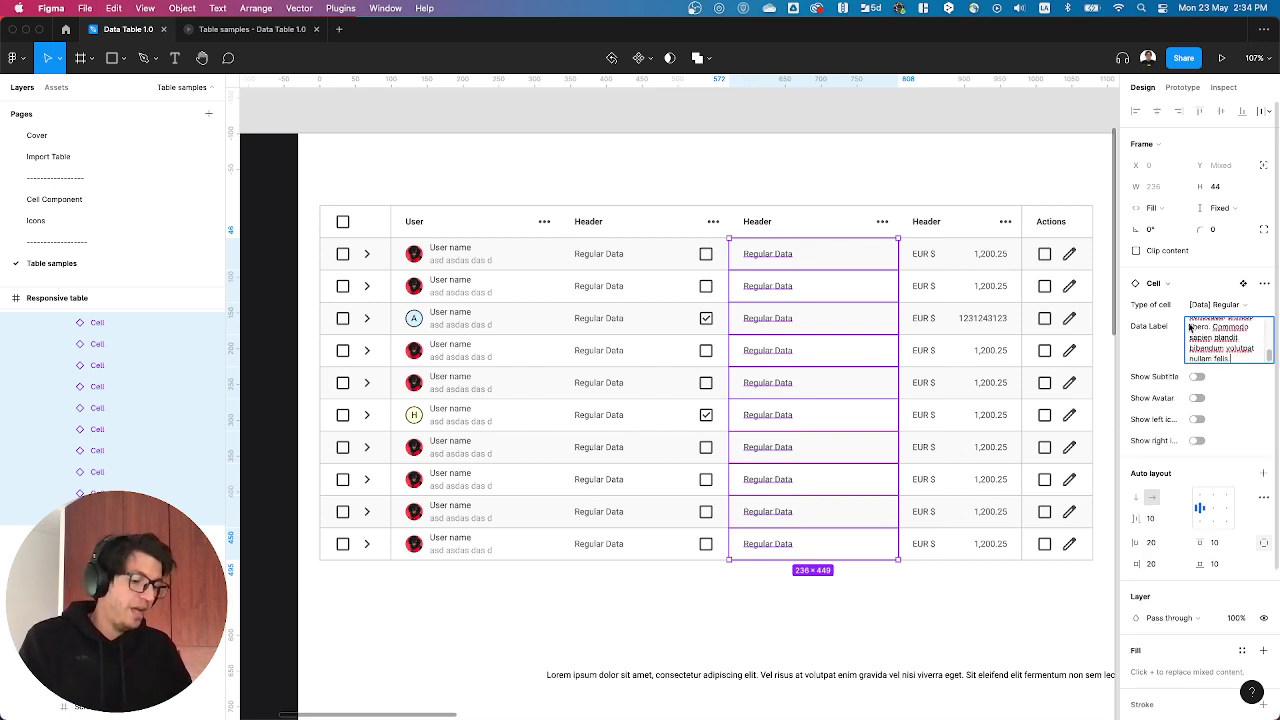
pyautogui.press('Return')
# - Inspect the Truncate text setting on the label of the sixth Lorem ipsum cell
pyautogui.rightClick(828, 420)
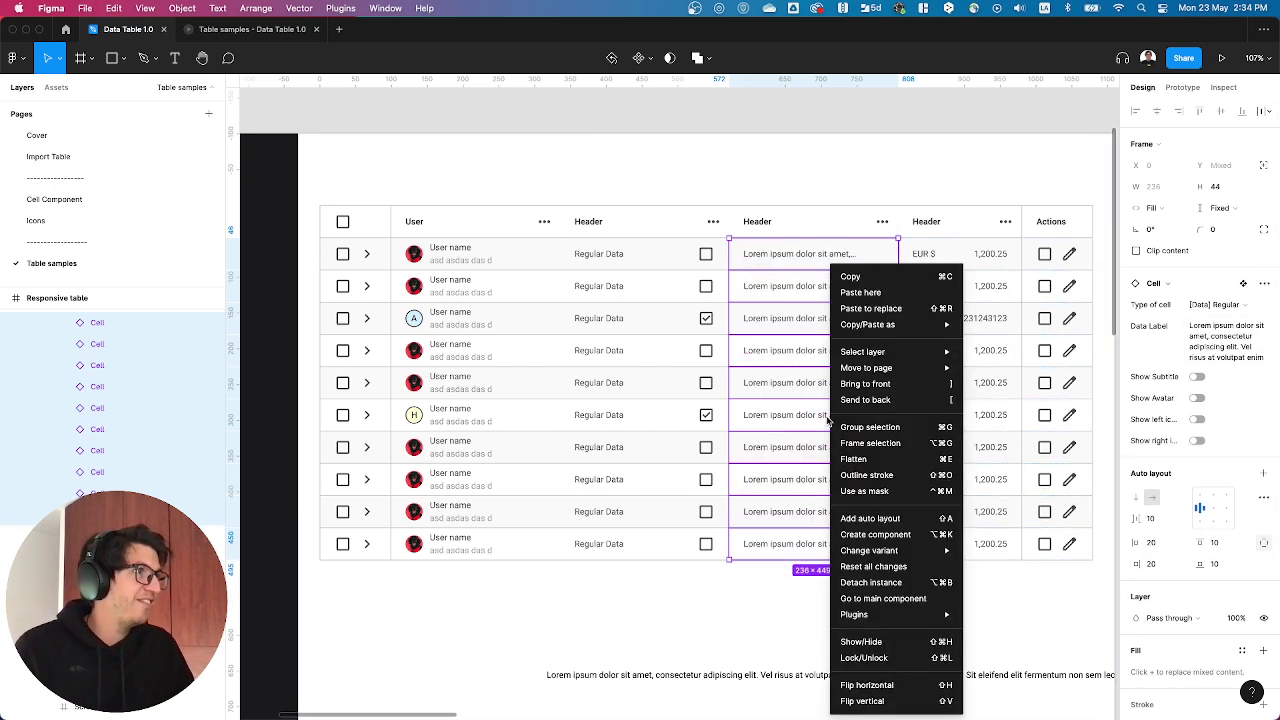
pyautogui.click(787, 419)
pyautogui.doubleClick(789, 417)
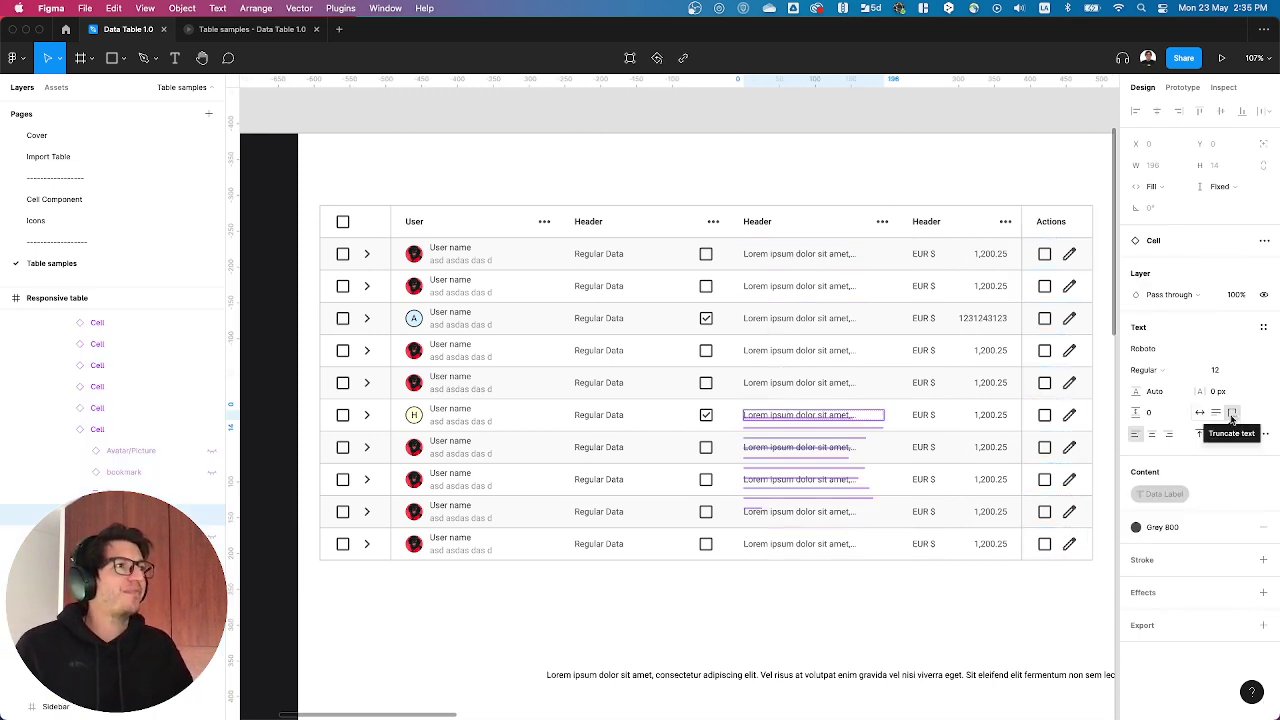
pyautogui.press('Escape')
pyautogui.press('Escape')
pyautogui.press('Escape')
pyautogui.press('Escape')
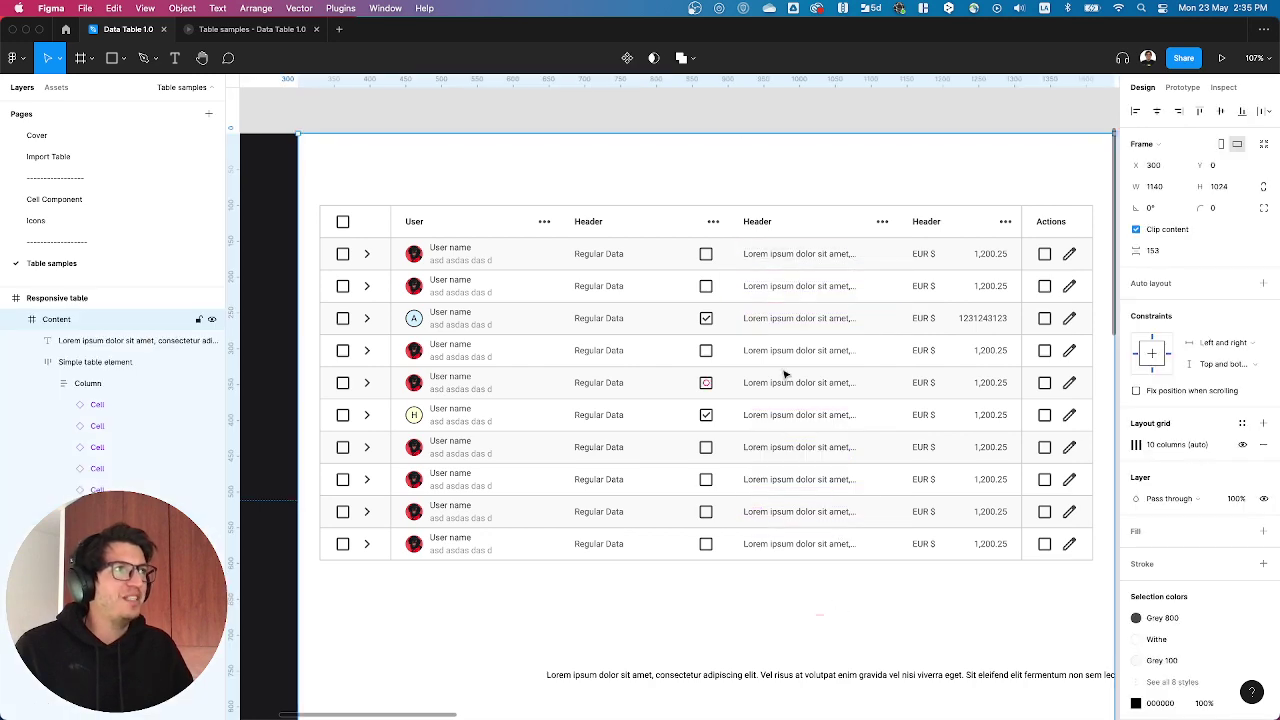
# - Widen the Lorem ipsum column to 295
pyautogui.doubleClick(785, 375)
pyautogui.doubleClick(785, 375)
pyautogui.moveTo(900, 361); pyautogui.dragTo(946, 381)
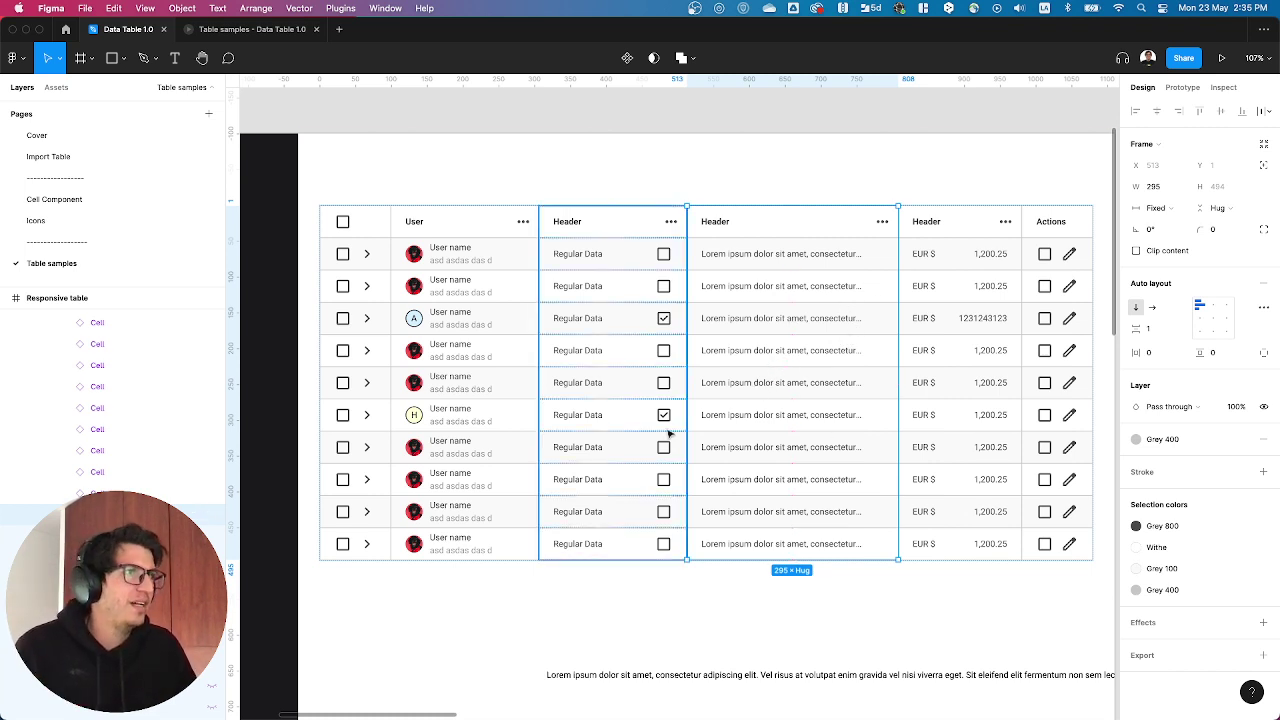
# - Try hiding the currency in the number column's data cells, and show it again
pyautogui.click(914, 418)
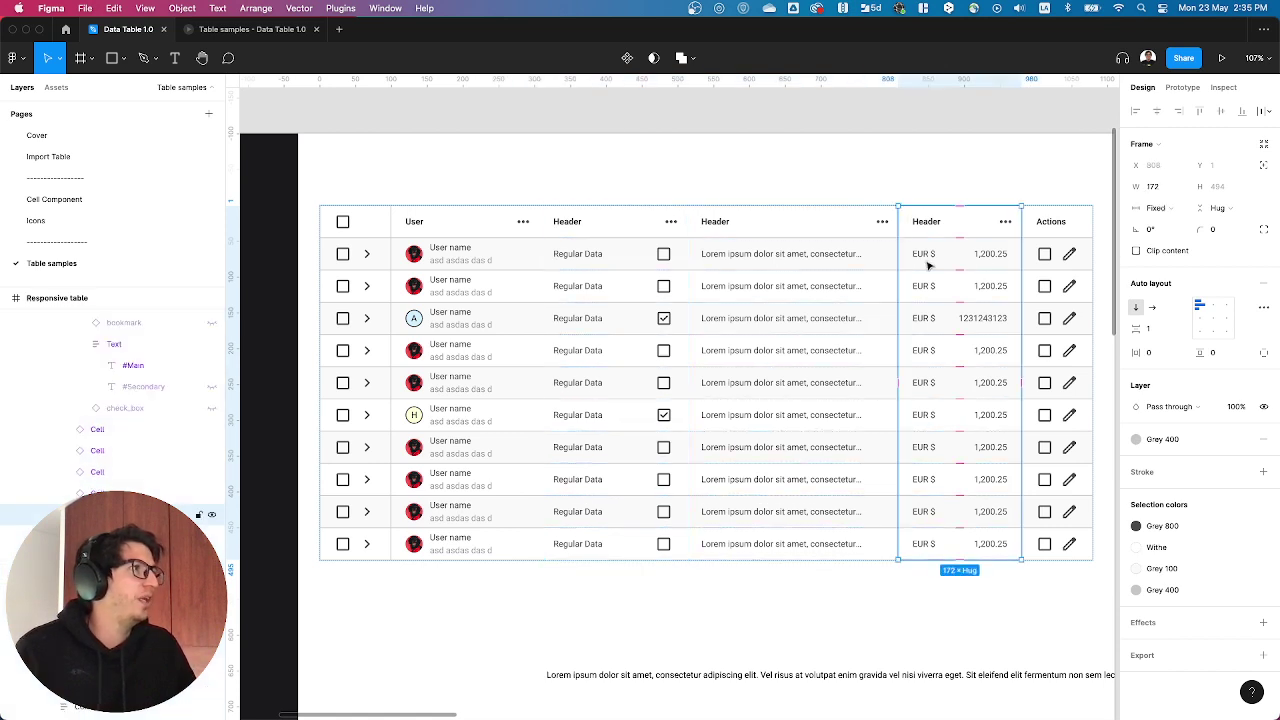
pyautogui.press('Return')
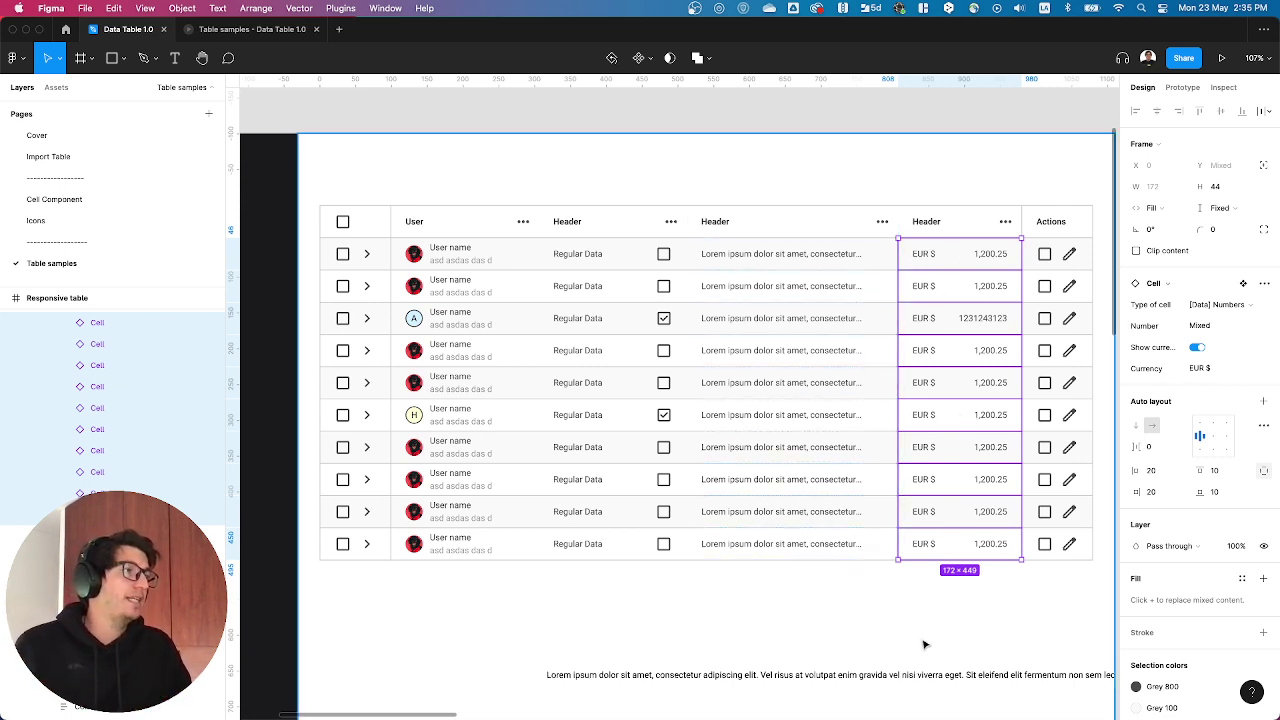
pyautogui.click(1198, 348)
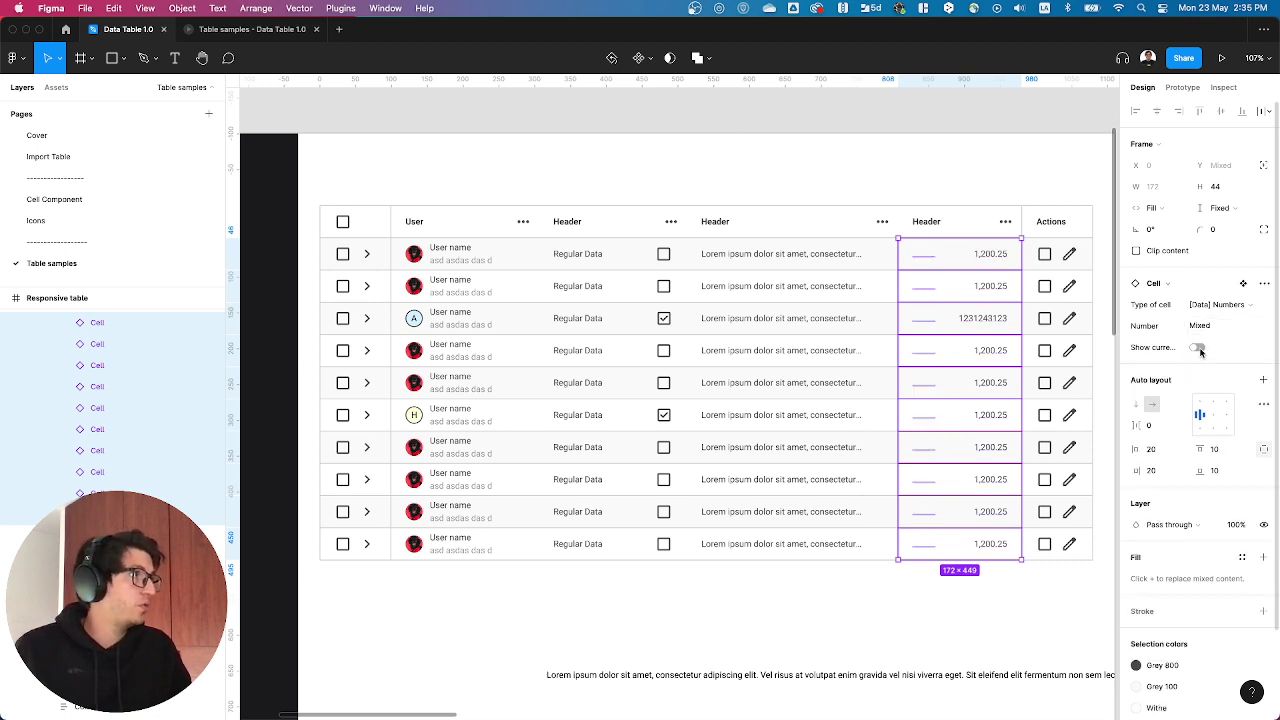
pyautogui.click(1198, 348)
pyautogui.click(1198, 348)
pyautogui.click(1198, 348)
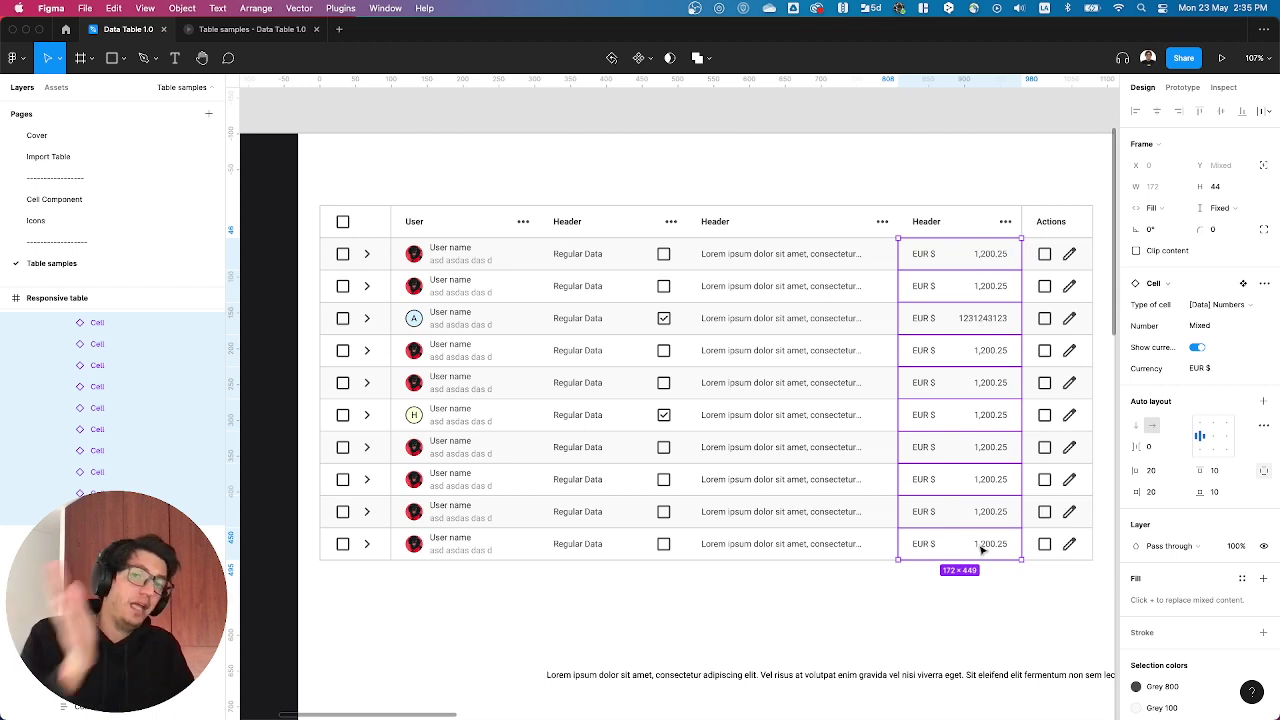
# - Show the third and fourth action icons in all data cells of the Actions column
pyautogui.click(823, 357)
pyautogui.doubleClick(1073, 289)
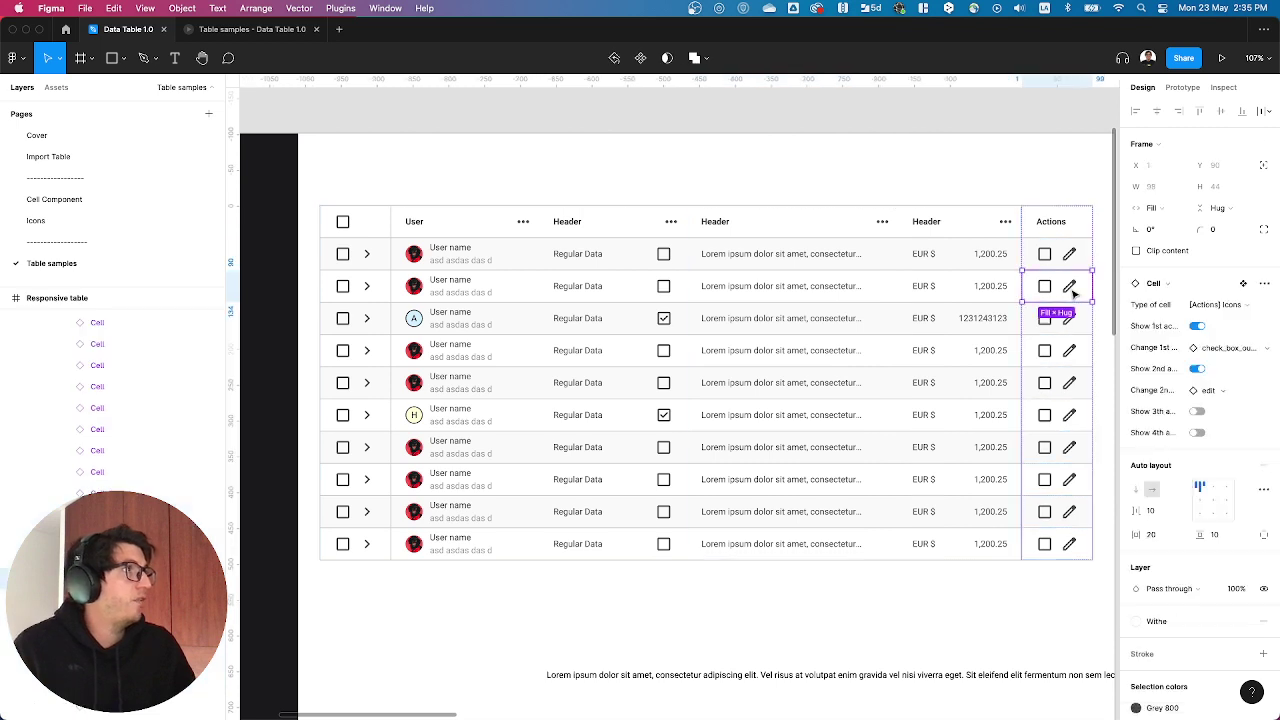
pyautogui.press('super+a')
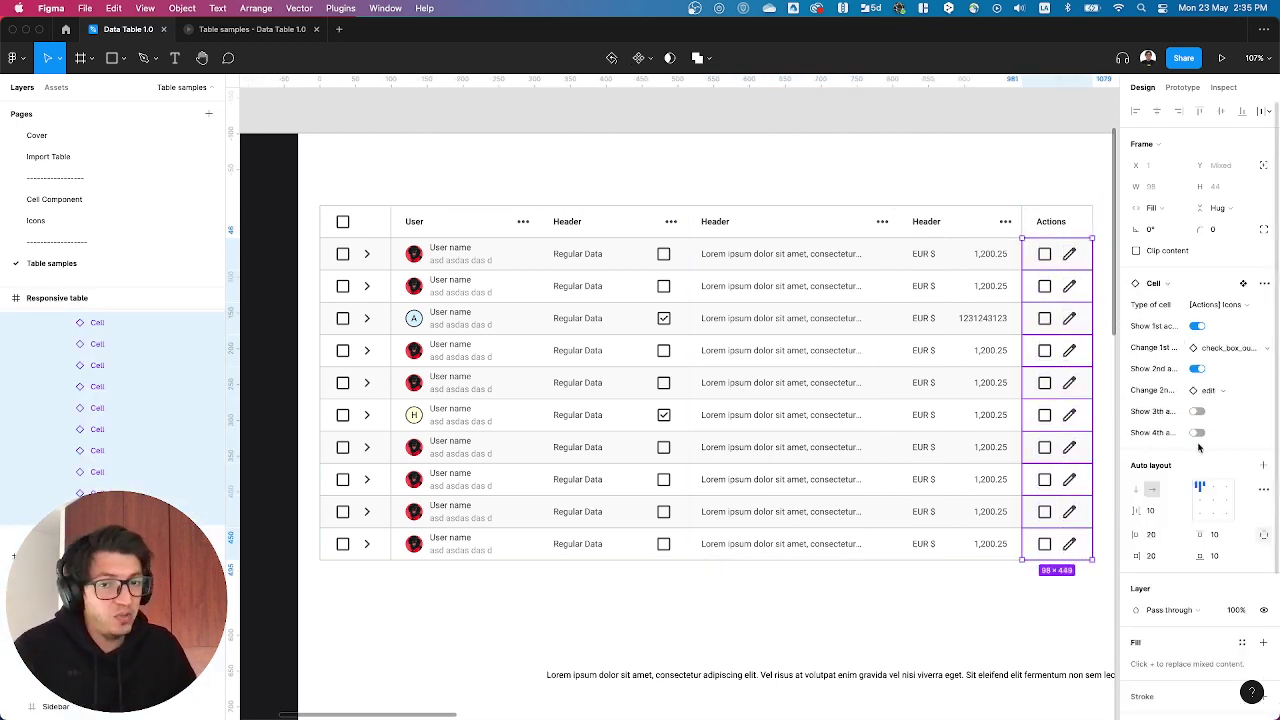
pyautogui.click(1199, 413)
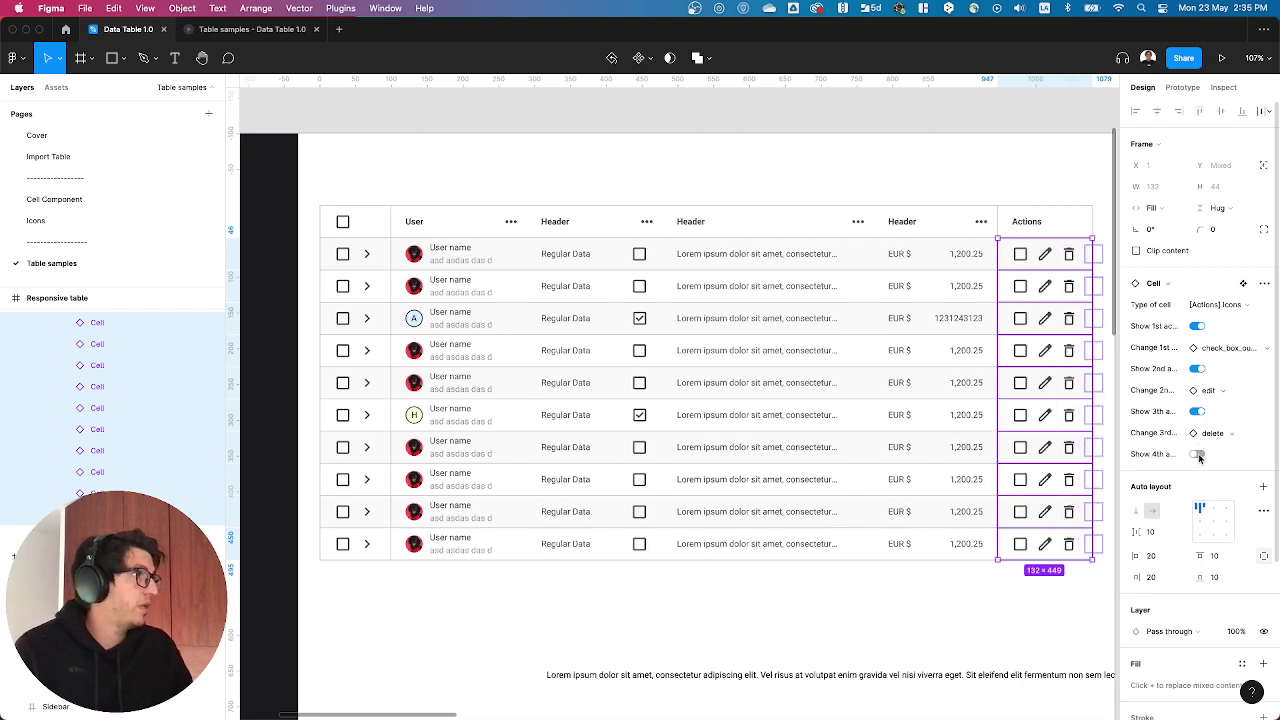
pyautogui.click(1199, 455)
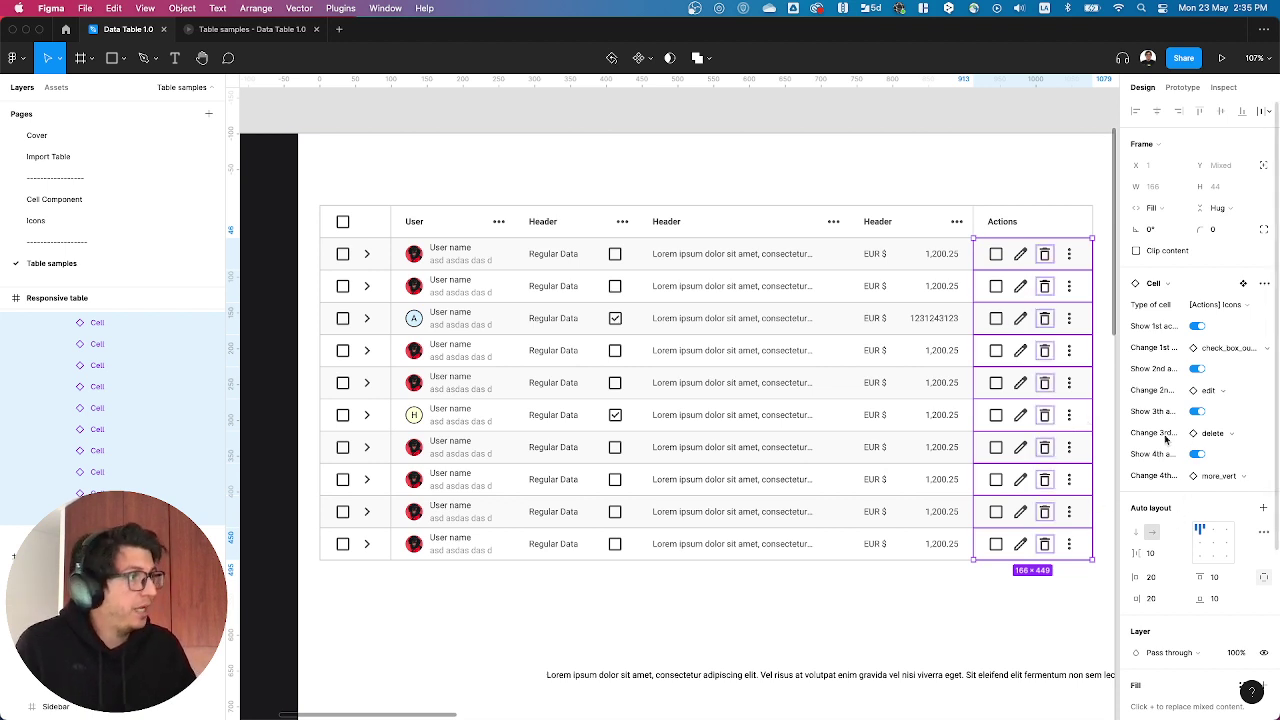
# - Try check_box as the first action icon in the Actions cells, and restore check_box_outline_blank
pyautogui.click(1212, 352)
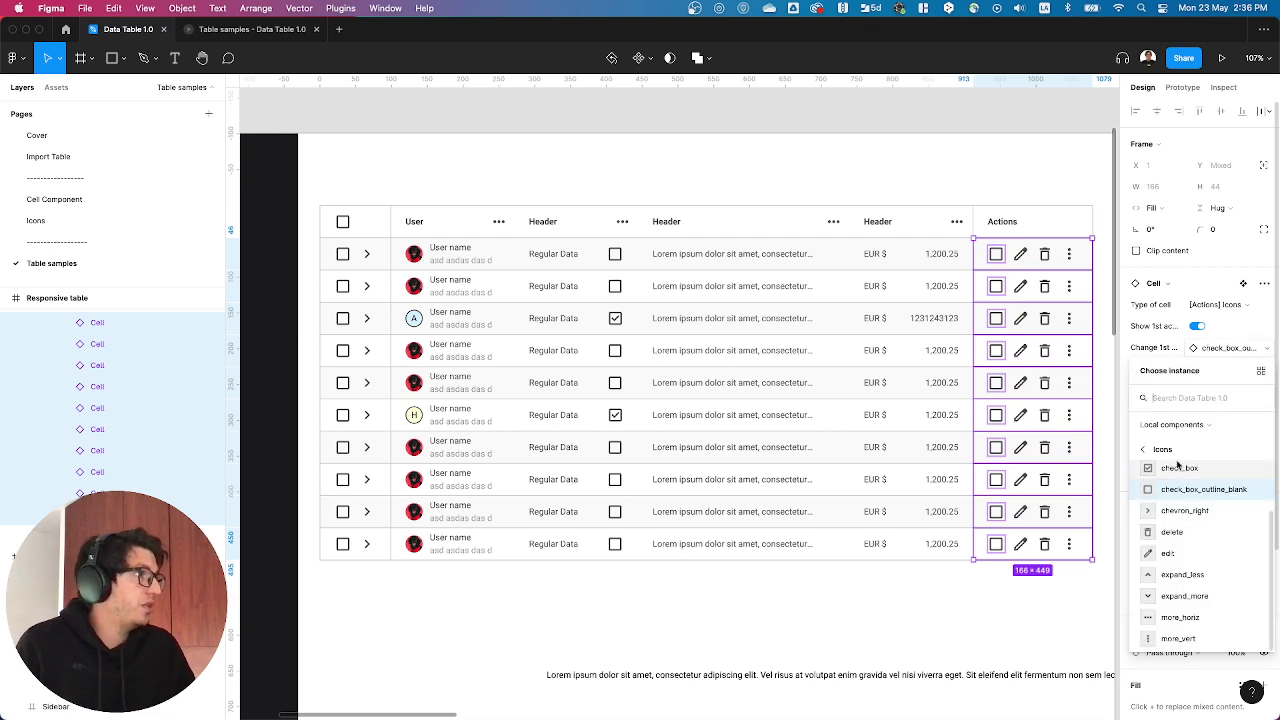
pyautogui.click(1179, 467)
pyautogui.click(1212, 349)
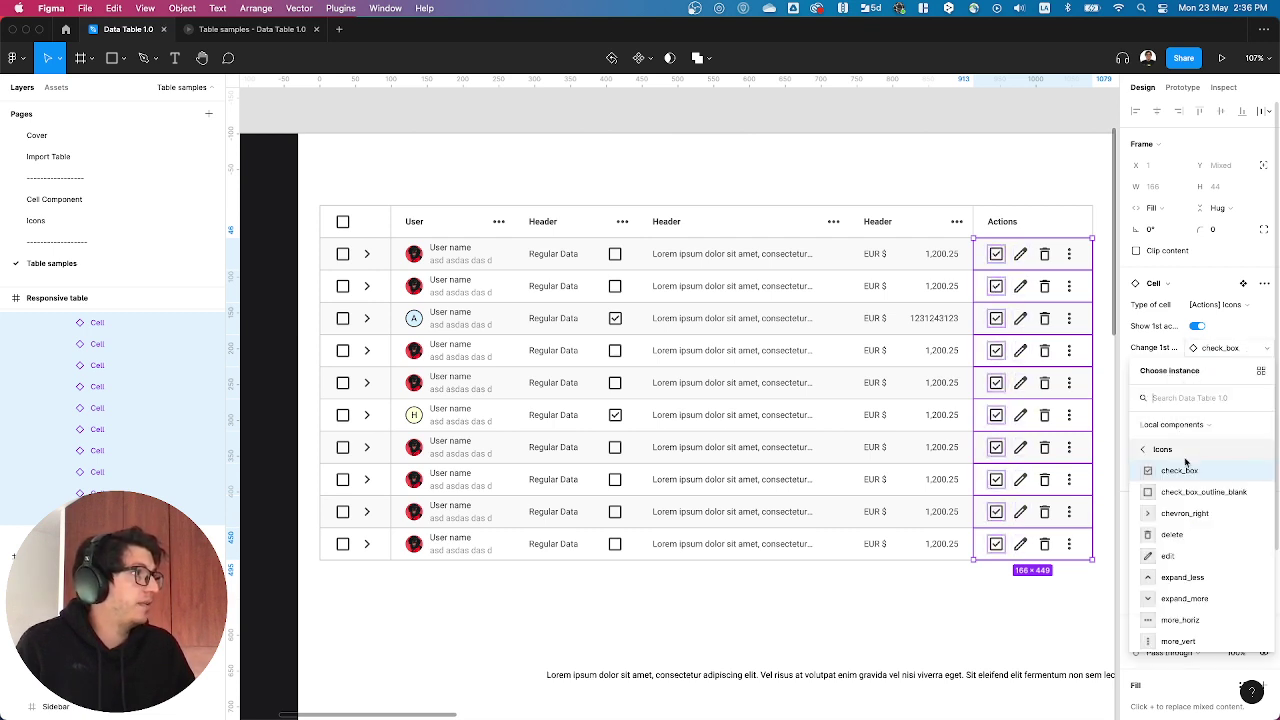
pyautogui.click(1171, 496)
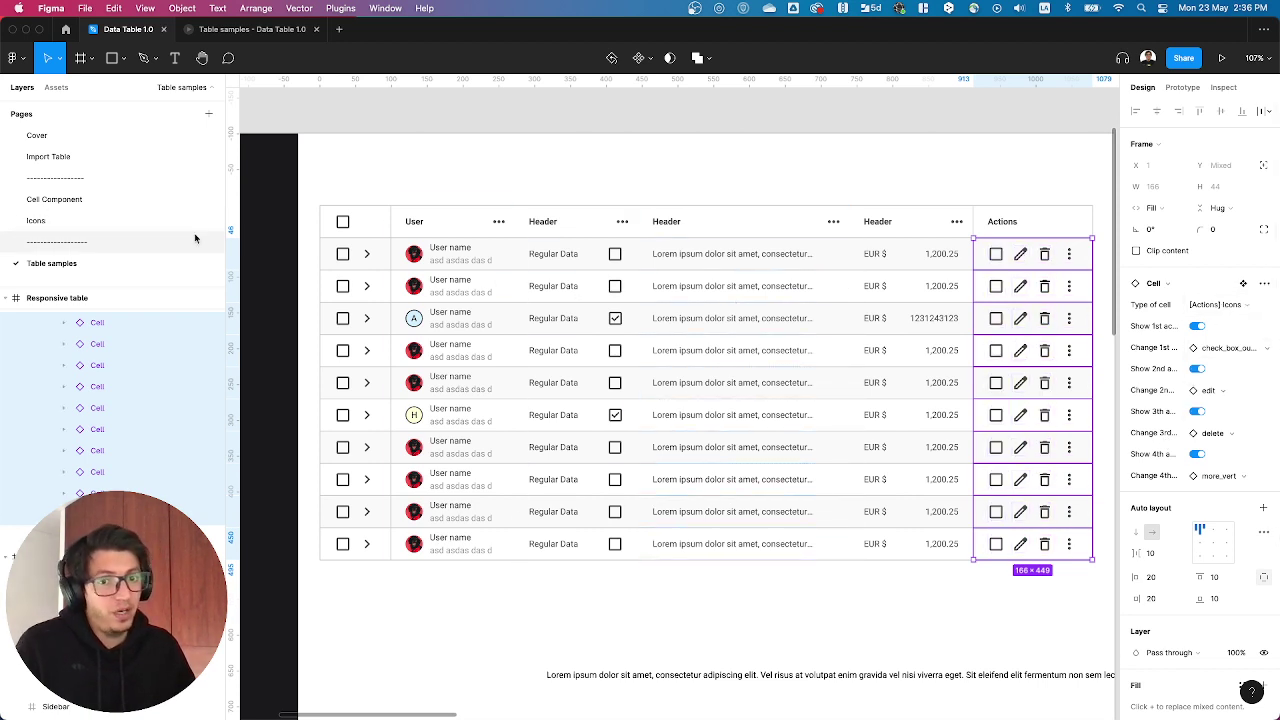
# - Hide the first and third action icons in the Actions cells, keeping only edit and more_vert
pyautogui.click(1198, 328)
pyautogui.click(1197, 432)
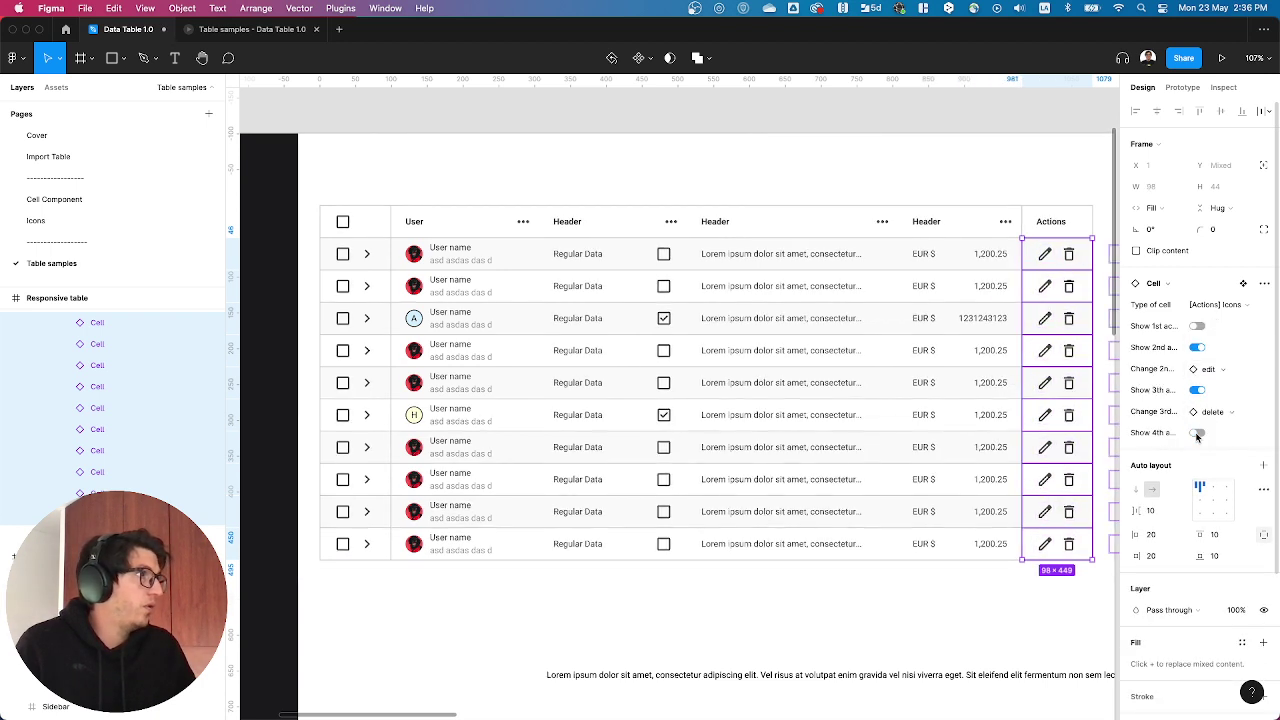
pyautogui.click(1197, 432)
pyautogui.click(1197, 390)
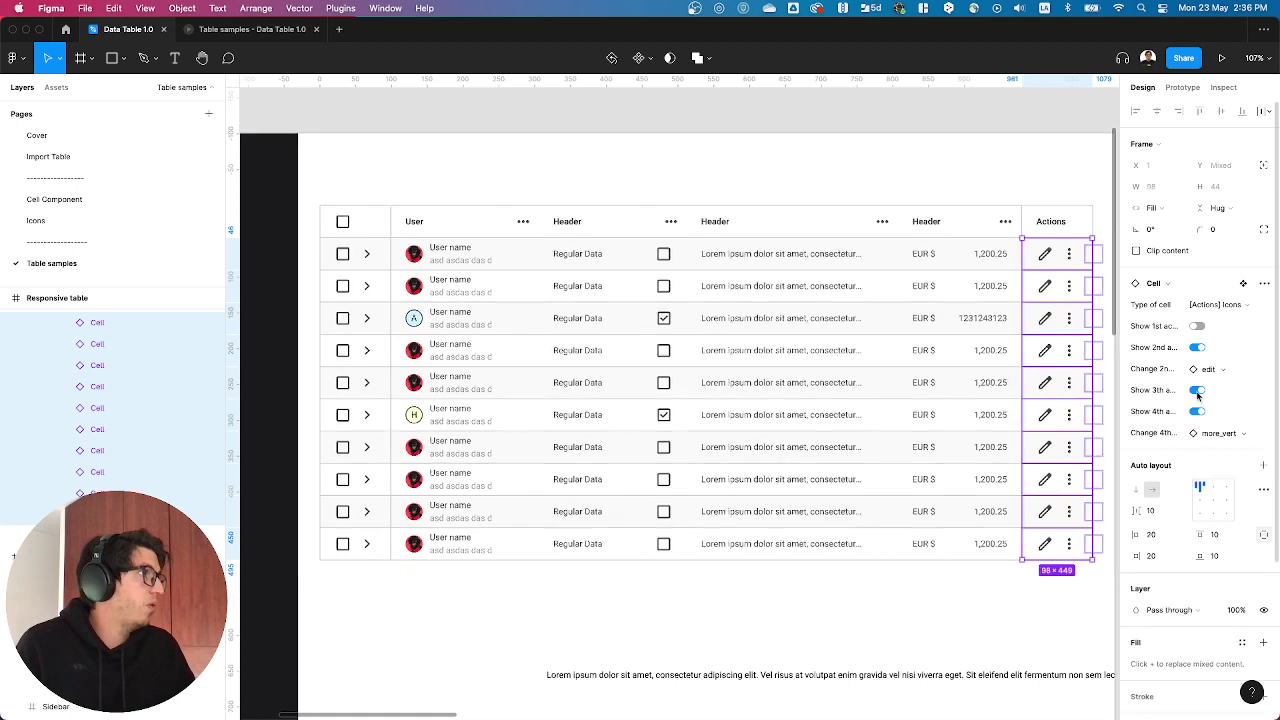
pyautogui.click(996, 616)
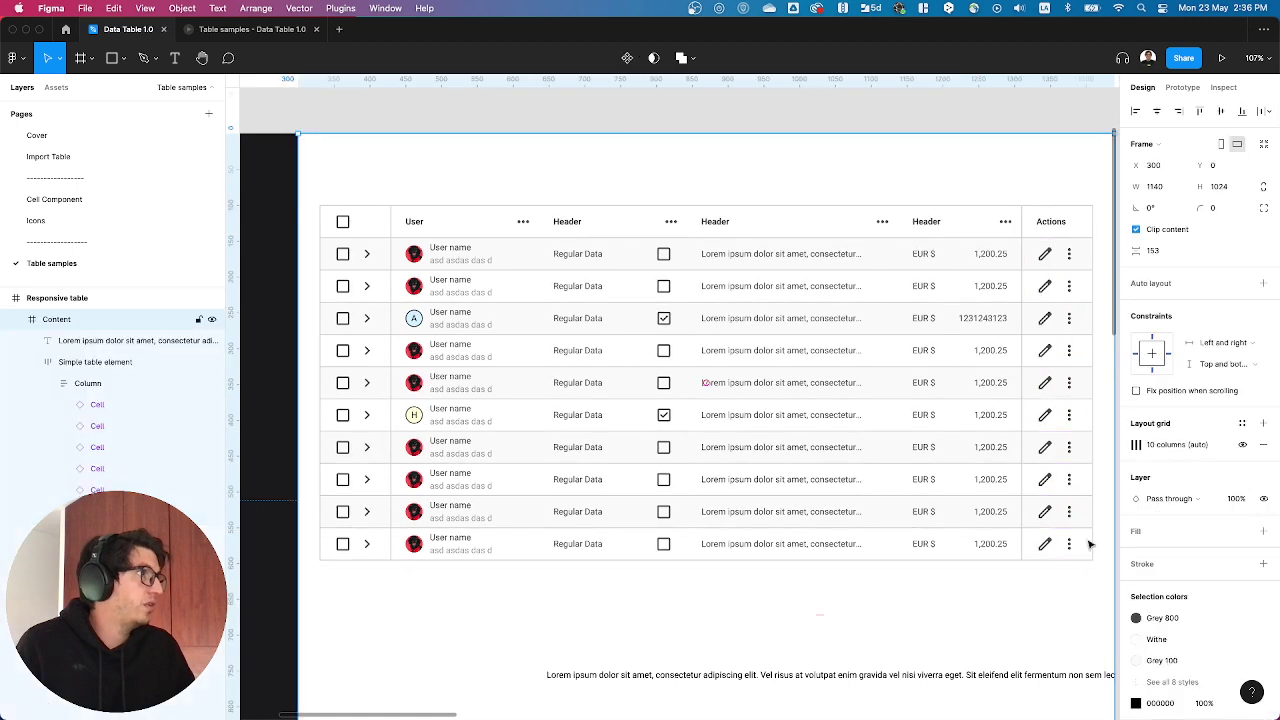
# - Hide the second action icon, chevron_right, in all cells of the table's first column
pyautogui.click(1044, 390)
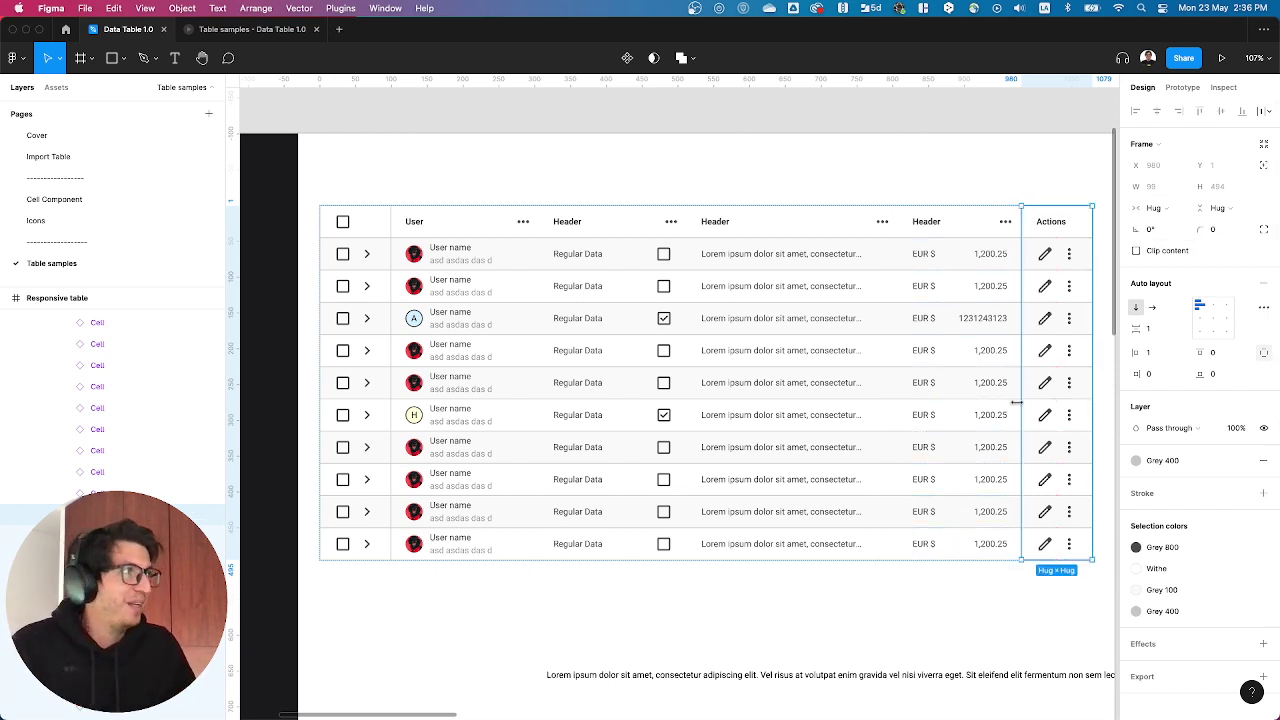
pyautogui.click(349, 355)
pyautogui.press('Return')
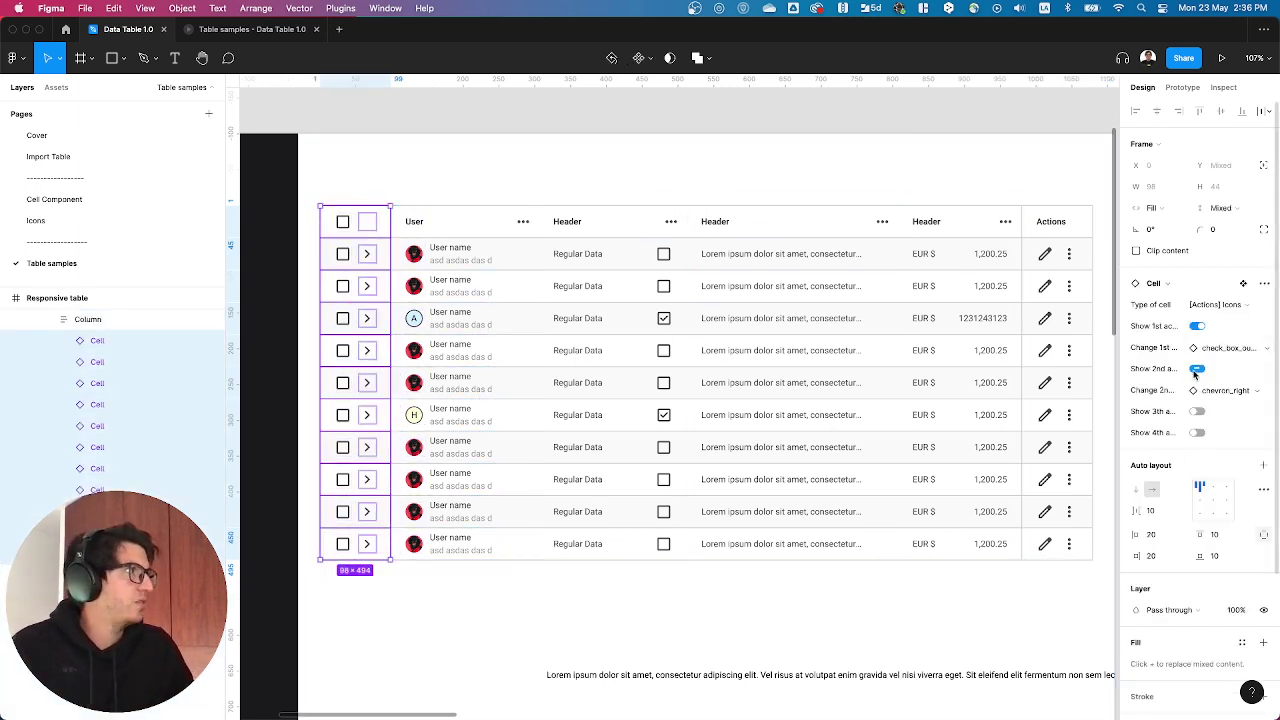
pyautogui.click(1197, 369)
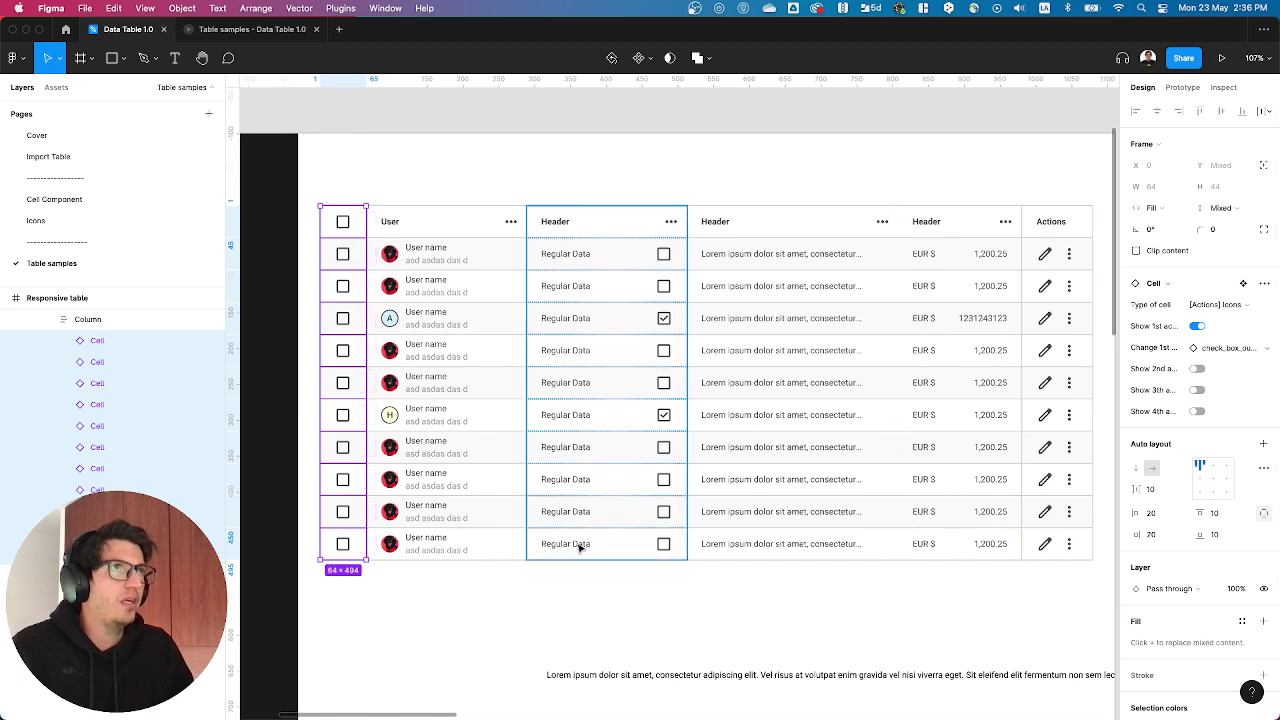
pyautogui.click(470, 617)
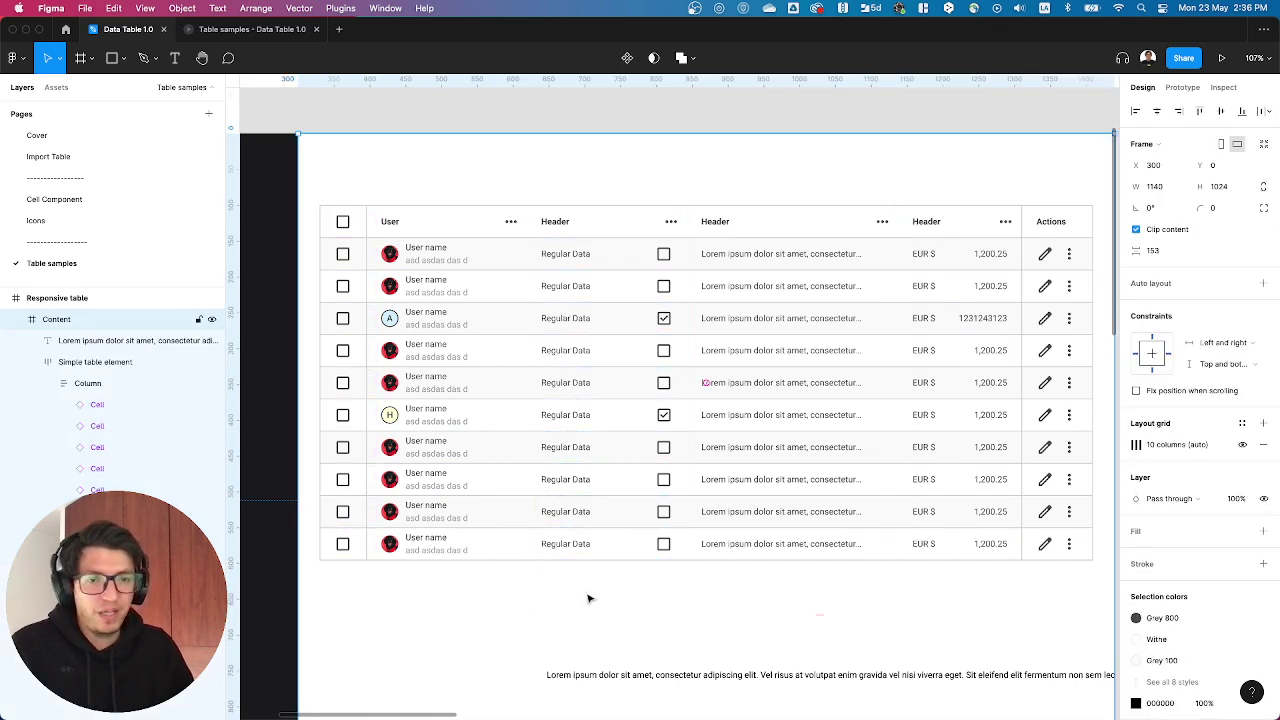
# - Select the whole Simple table element
pyautogui.doubleClick(586, 412)
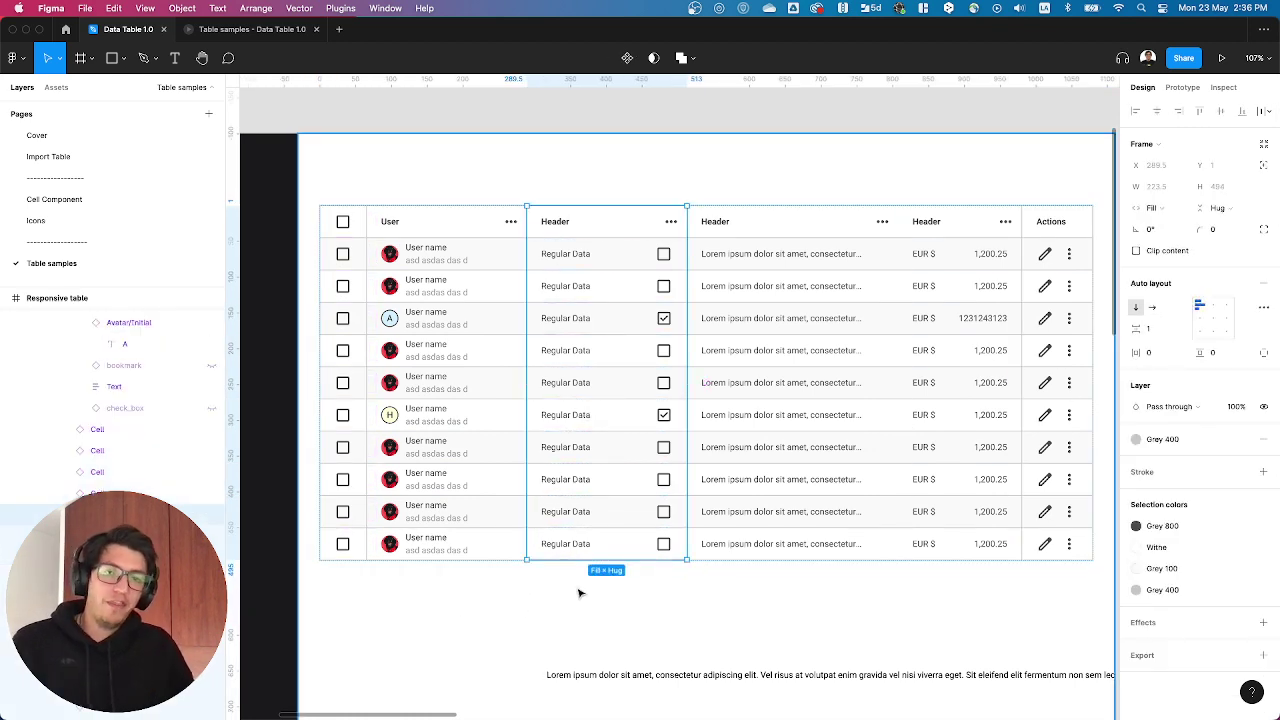
pyautogui.press('Escape')
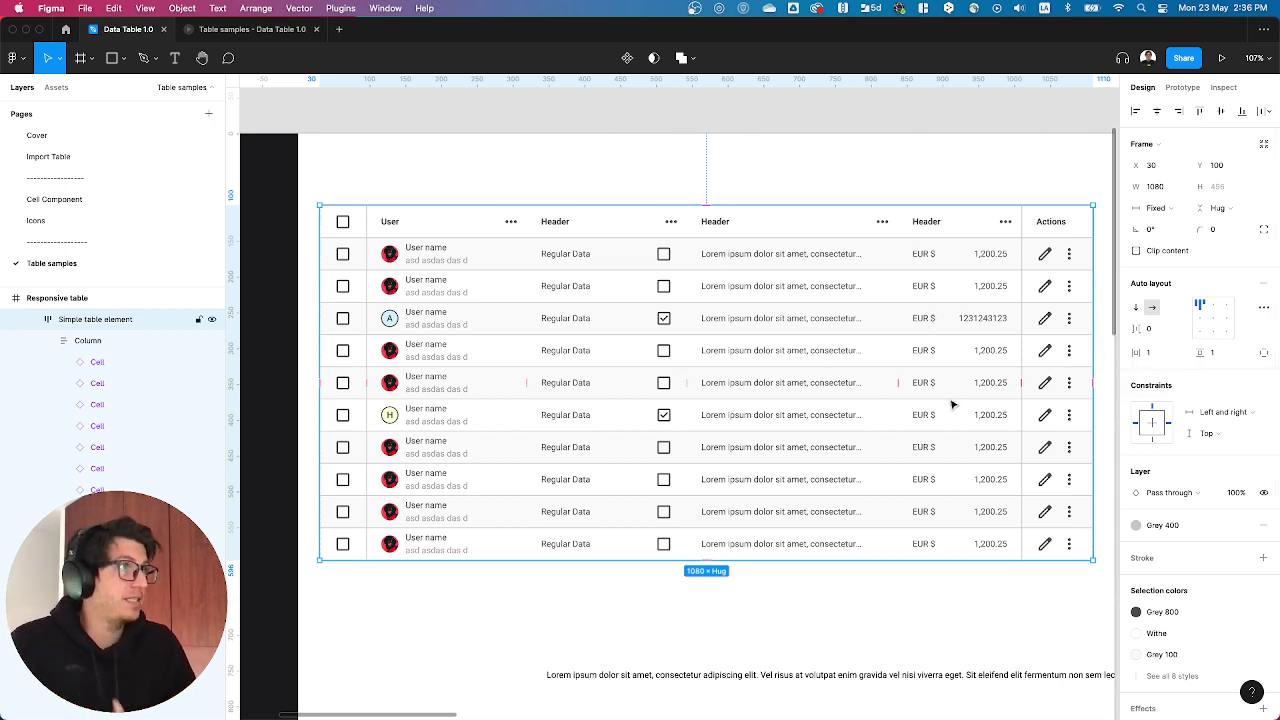
# - Show the table's individual side paddings and set the left padding to 8 and the top padding to 5
pyautogui.click(1152, 352)
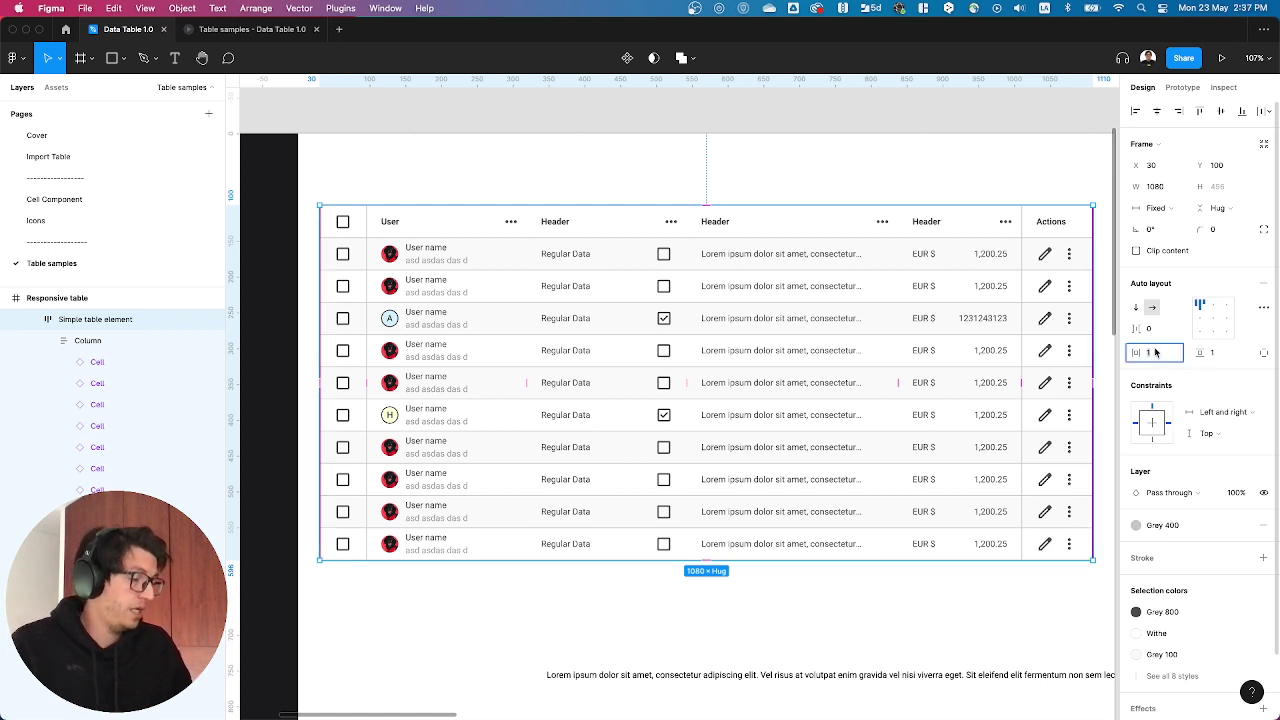
pyautogui.click(1265, 354)
pyautogui.click(1156, 356)
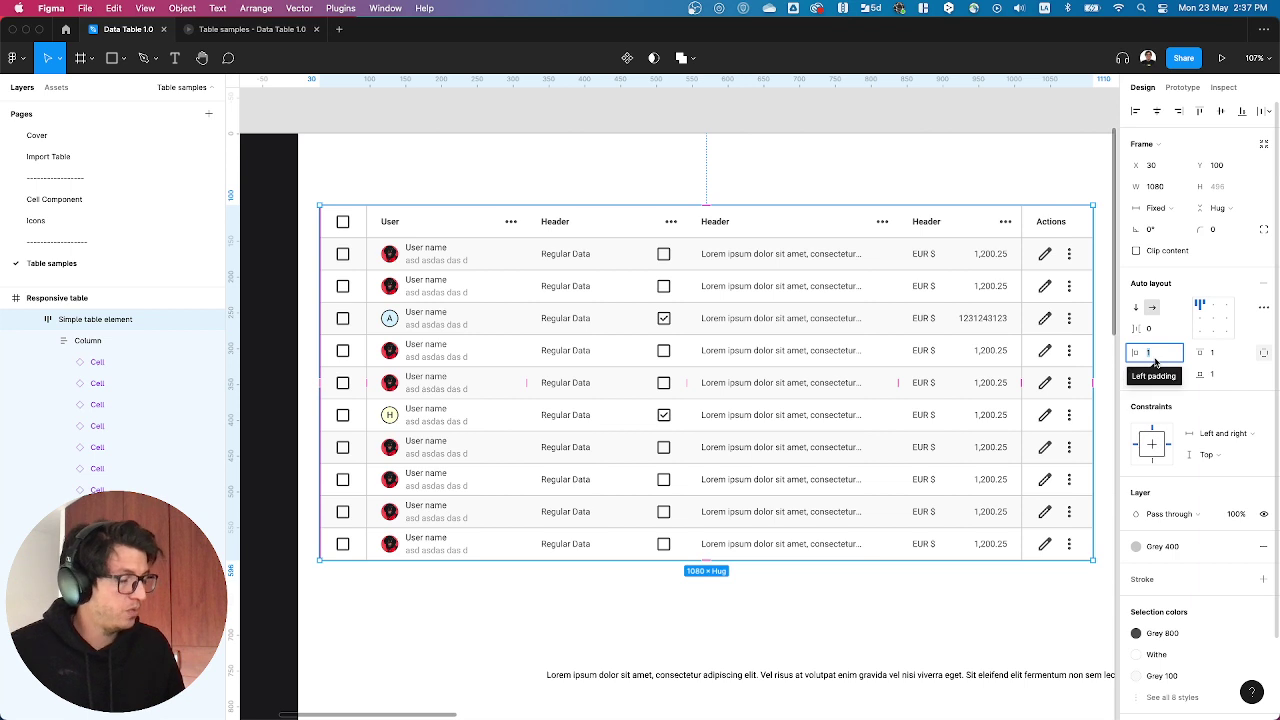
pyautogui.write('8')
pyautogui.press('Return')
pyautogui.click(1213, 355)
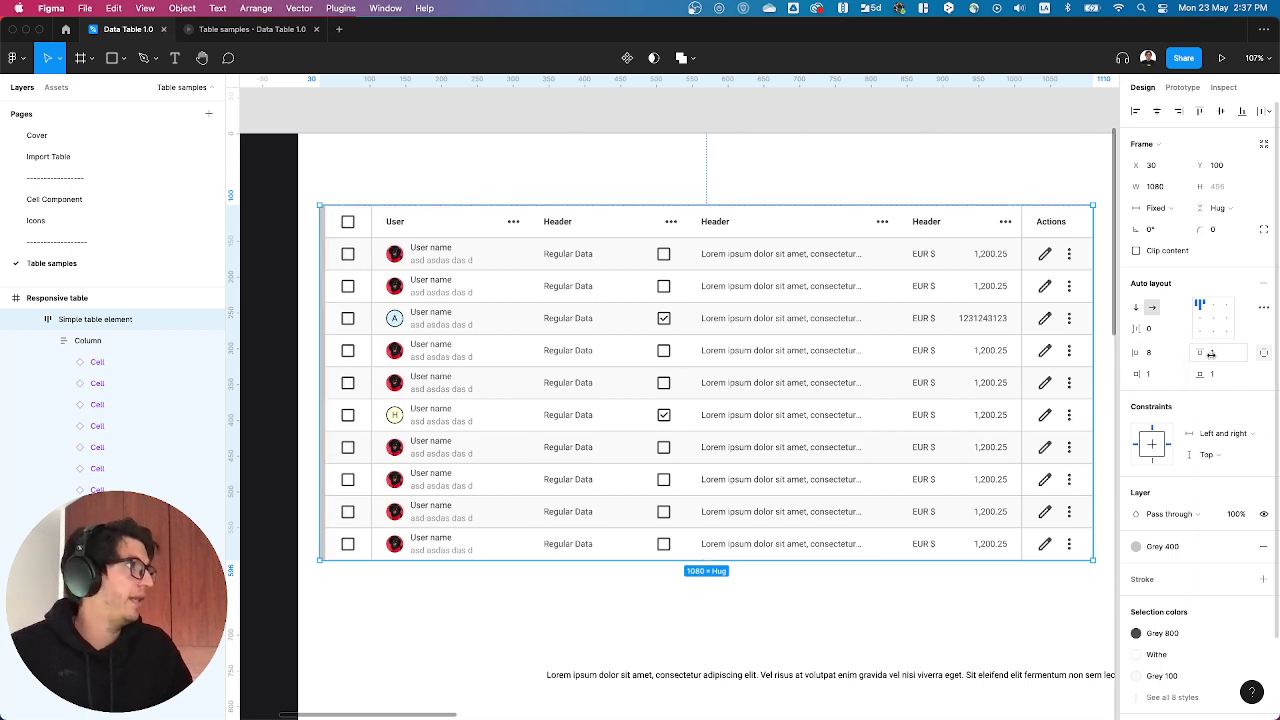
pyautogui.write('5')
pyautogui.press('Return')
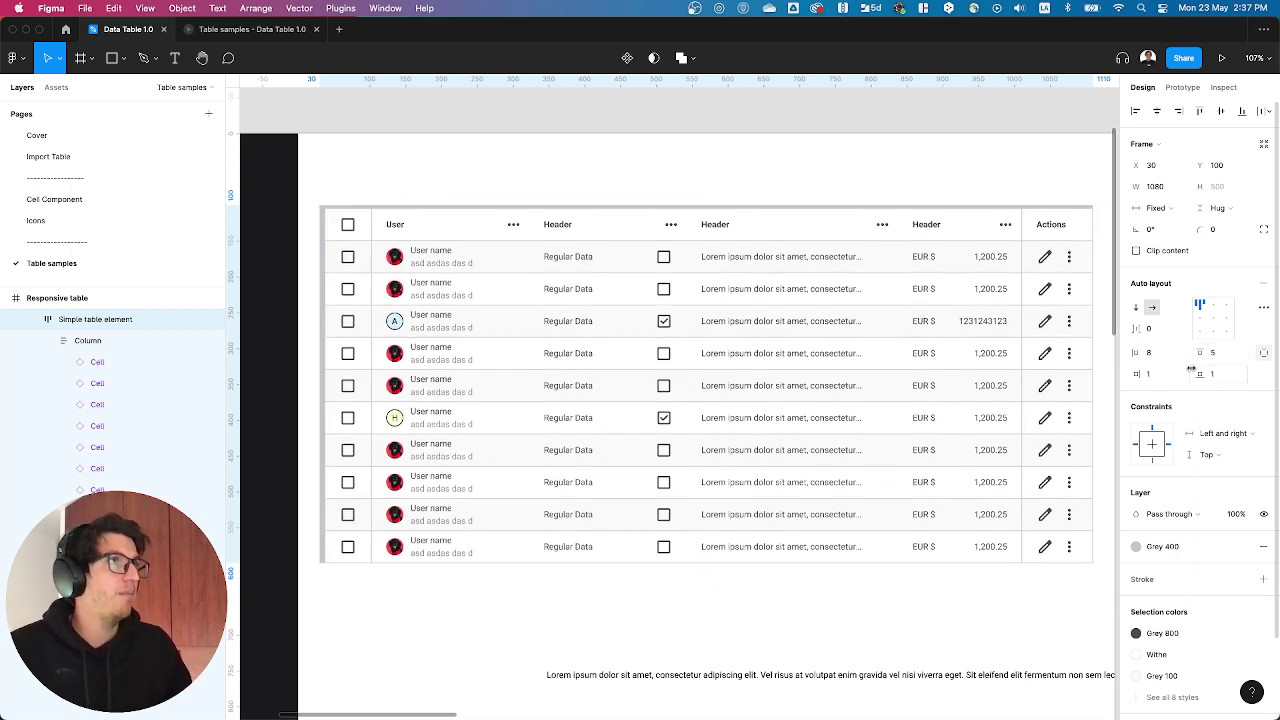
# - Set the table's right padding to 55 and its bottom padding to 5
pyautogui.click(1213, 375)
pyautogui.click(1178, 358)
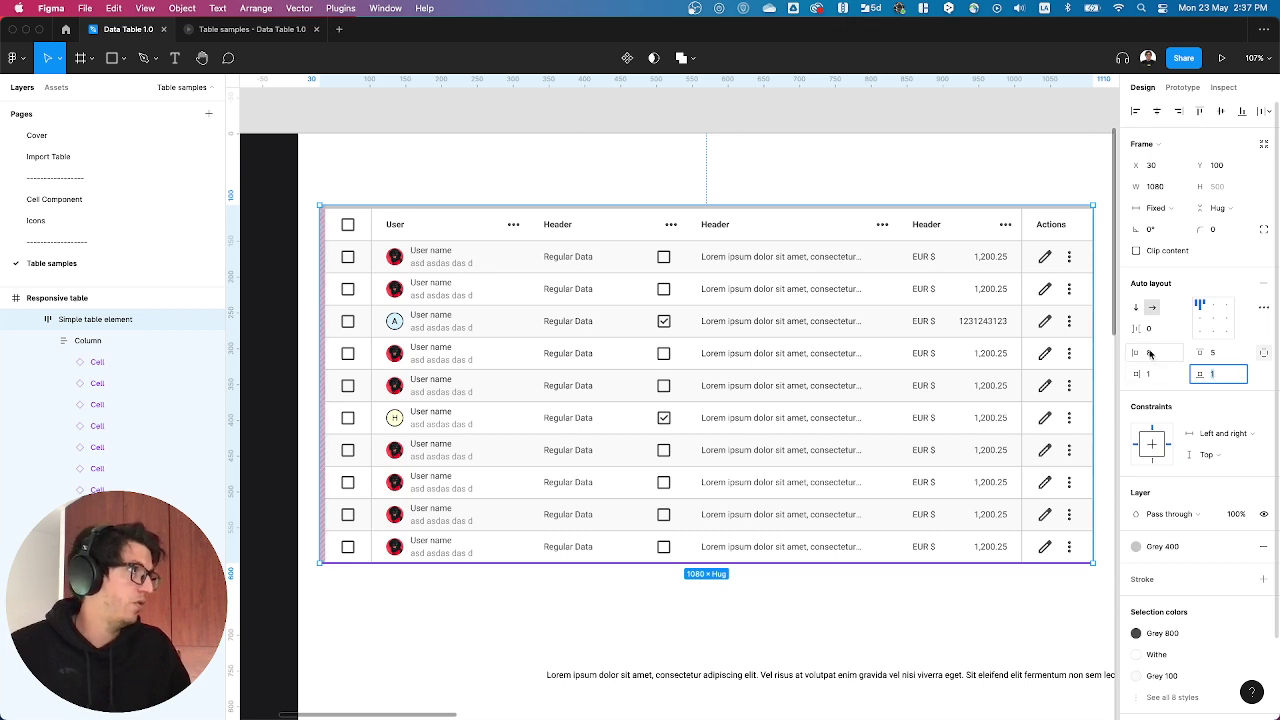
pyautogui.press('Tab')
pyautogui.write('5')
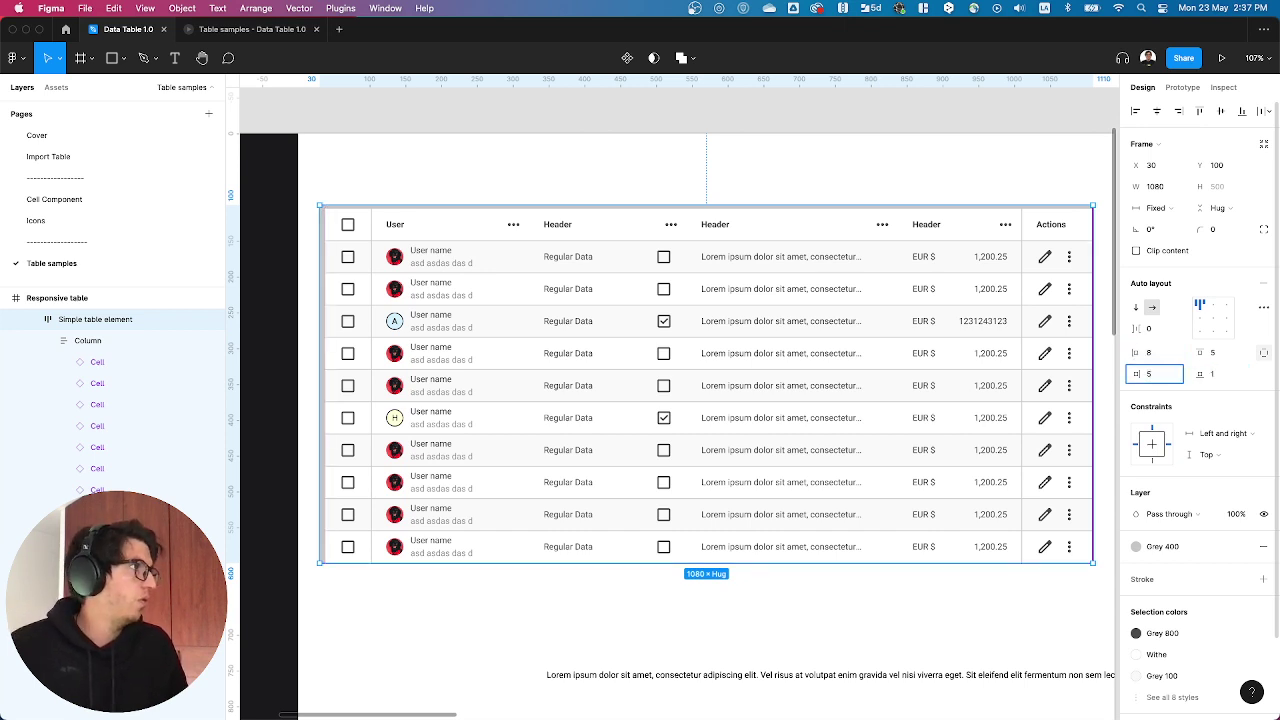
pyautogui.write('5')
pyautogui.press('Tab')
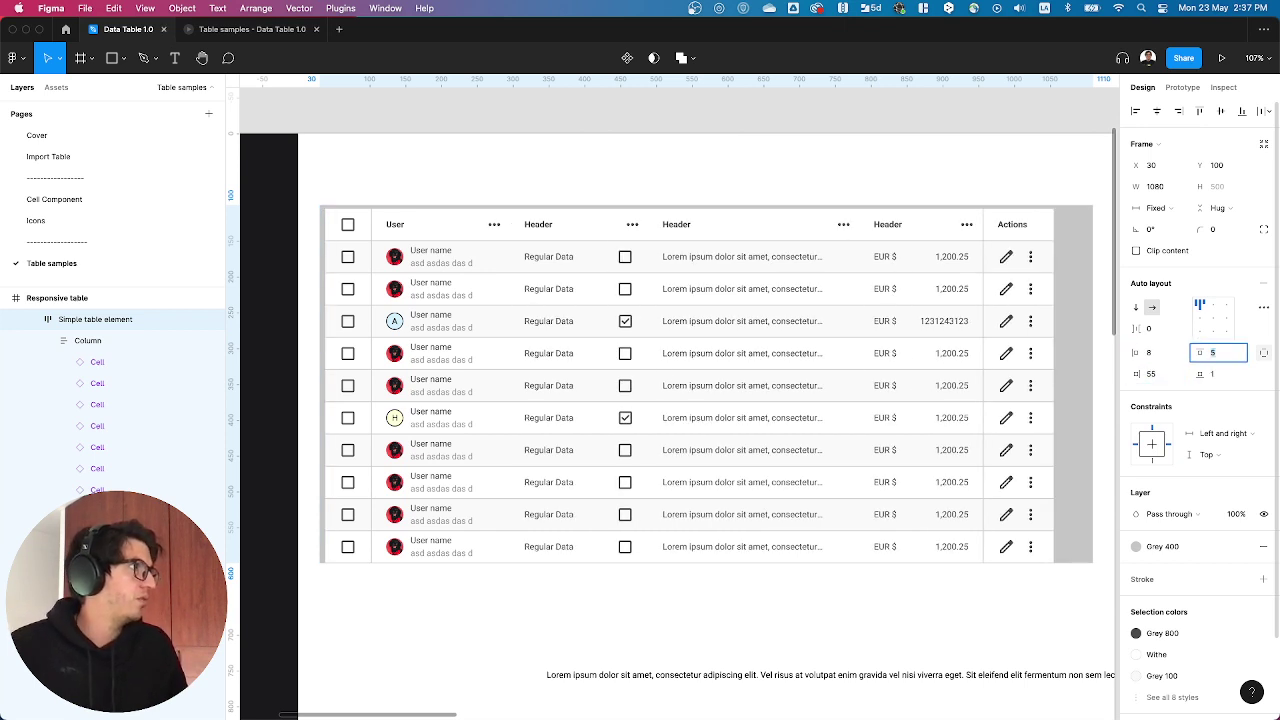
pyautogui.press('Tab')
pyautogui.write('5')
pyautogui.press('Return')
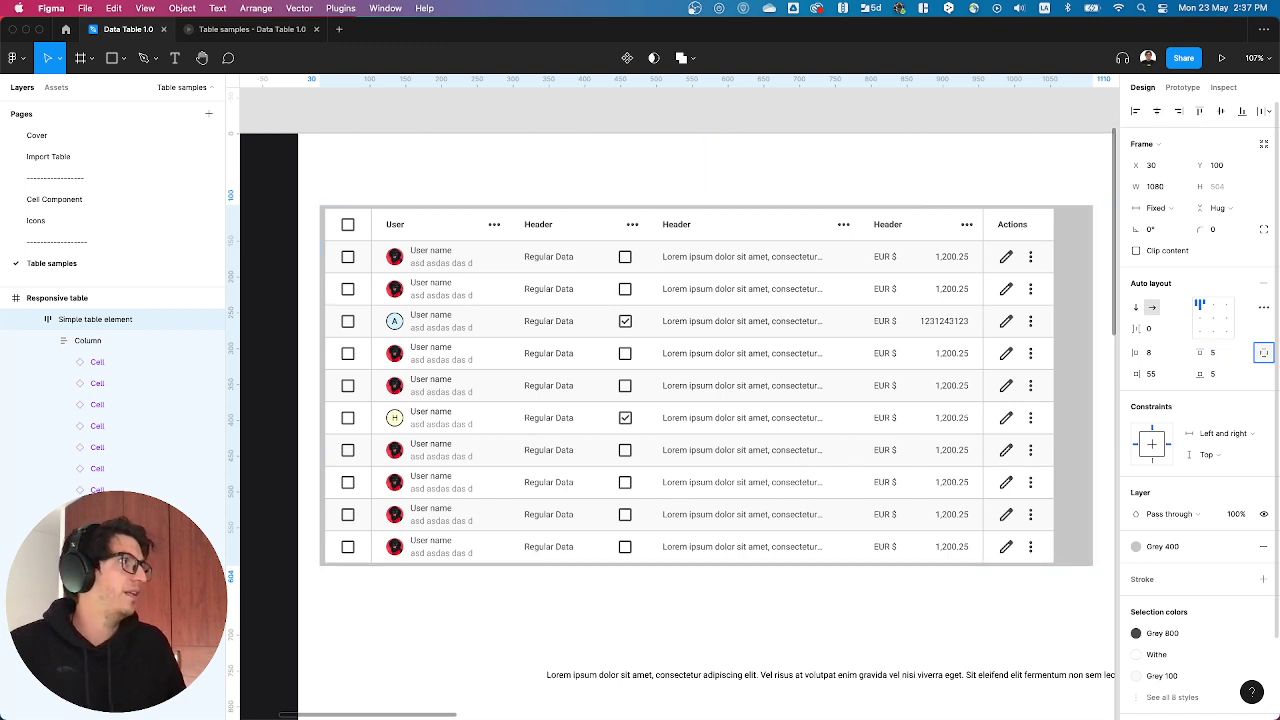
# - Collapse the table's individual side paddings and set its horizontal padding to 8
pyautogui.click(1262, 353)
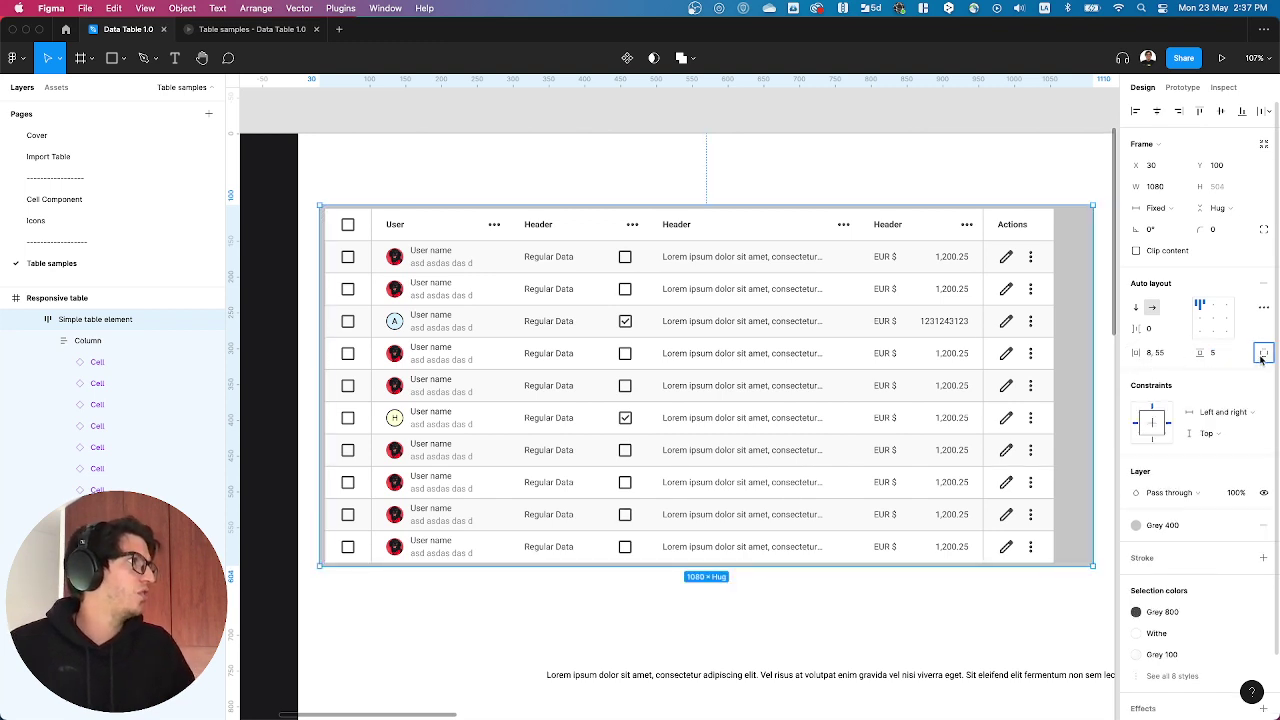
pyautogui.click(1152, 353)
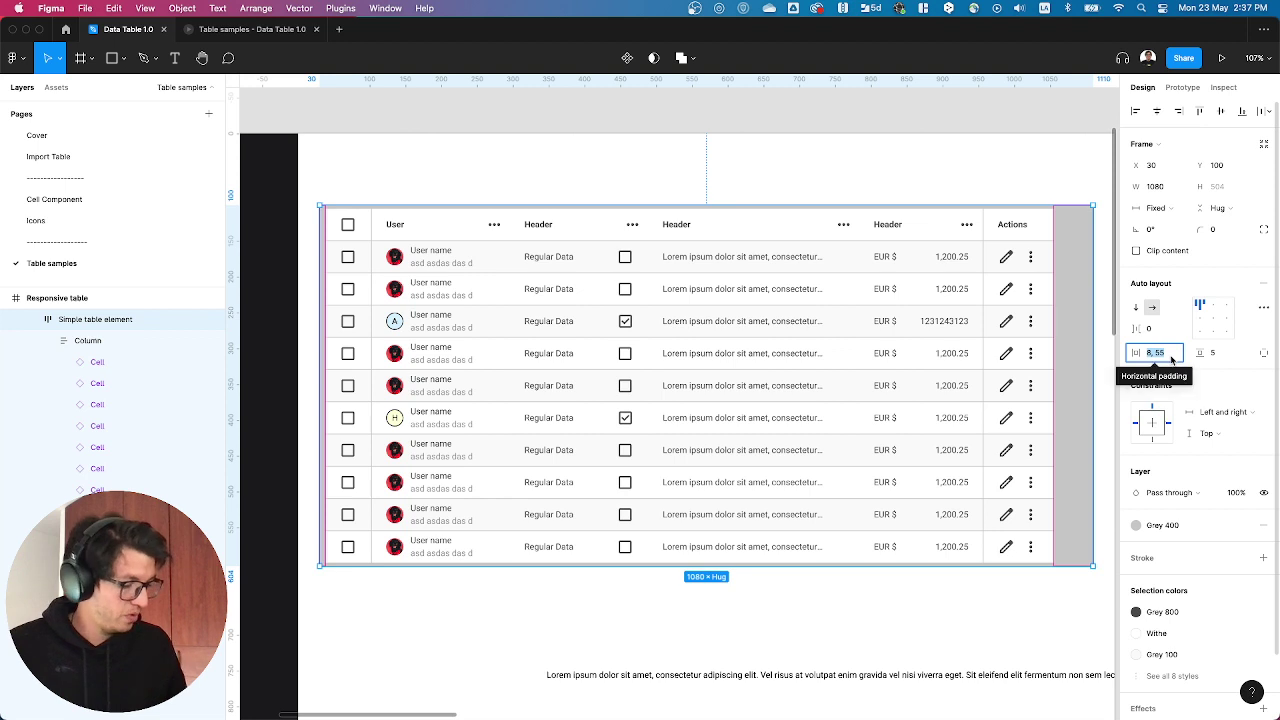
pyautogui.write('8')
pyautogui.press('Return')
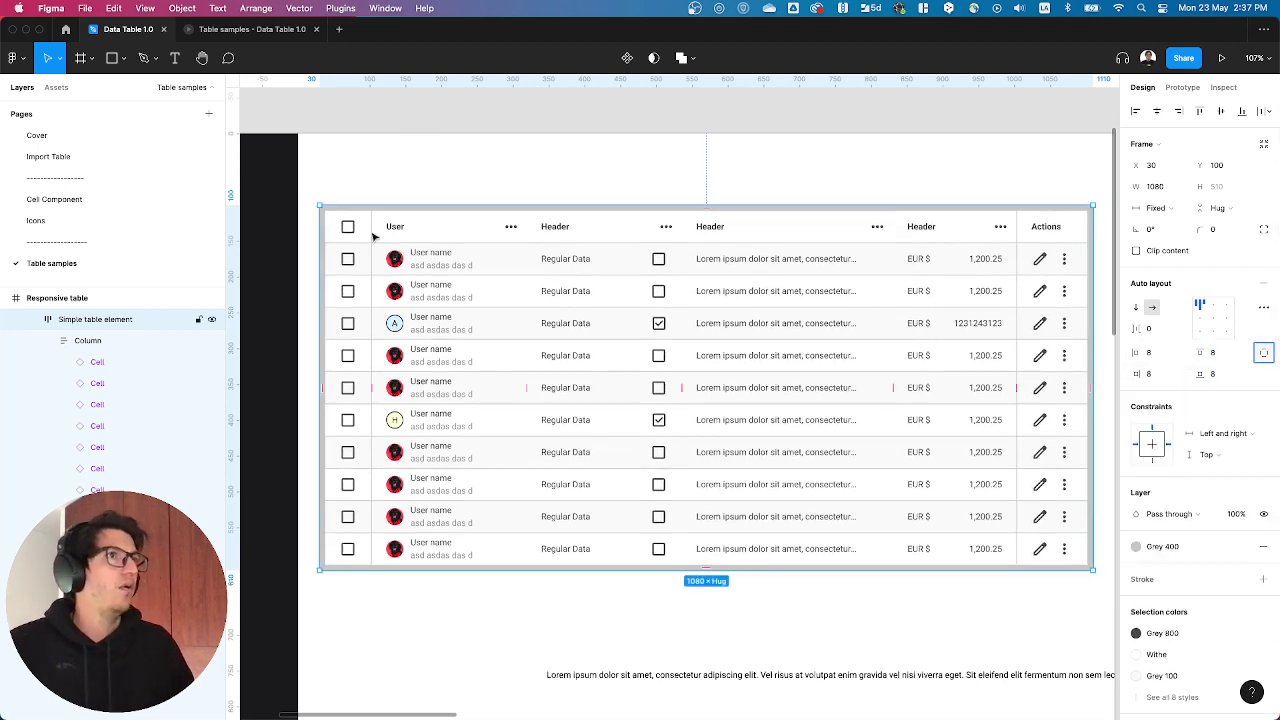
# - Change the fill style of the Simple table element to Grey 900
pyautogui.press('Escape')
pyautogui.click(447, 237)
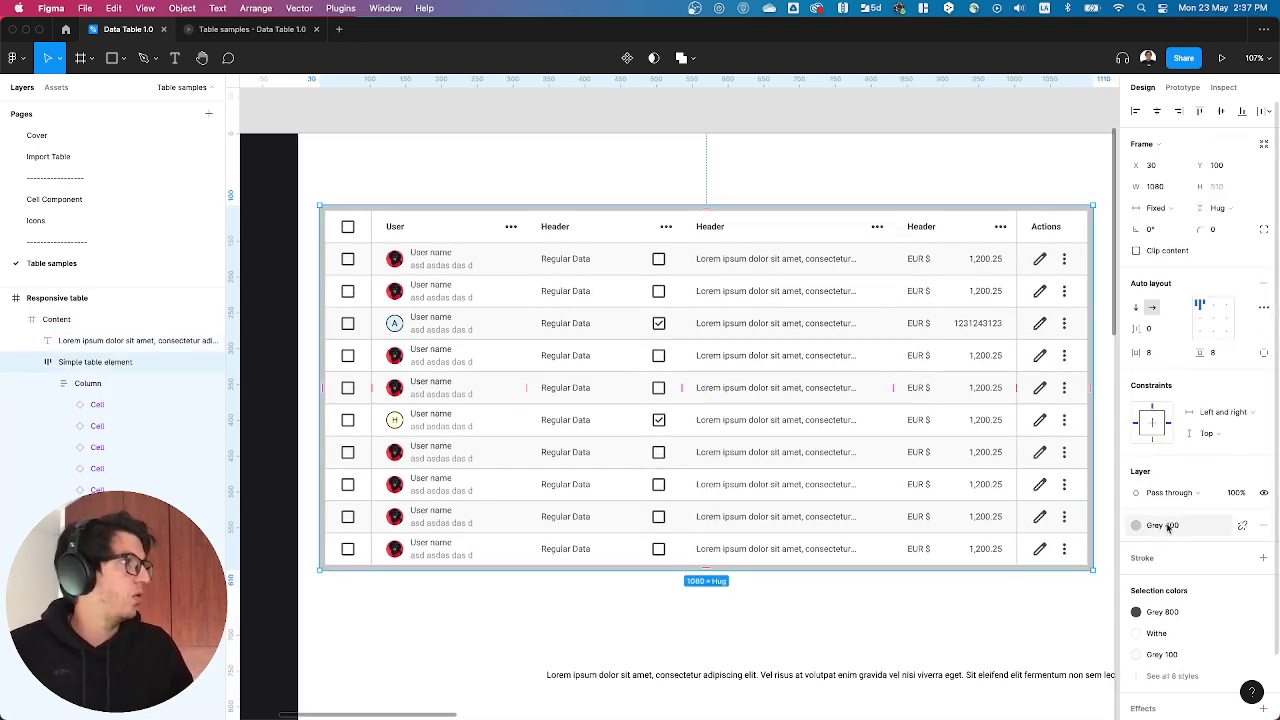
pyautogui.click(1243, 525)
pyautogui.click(1176, 682)
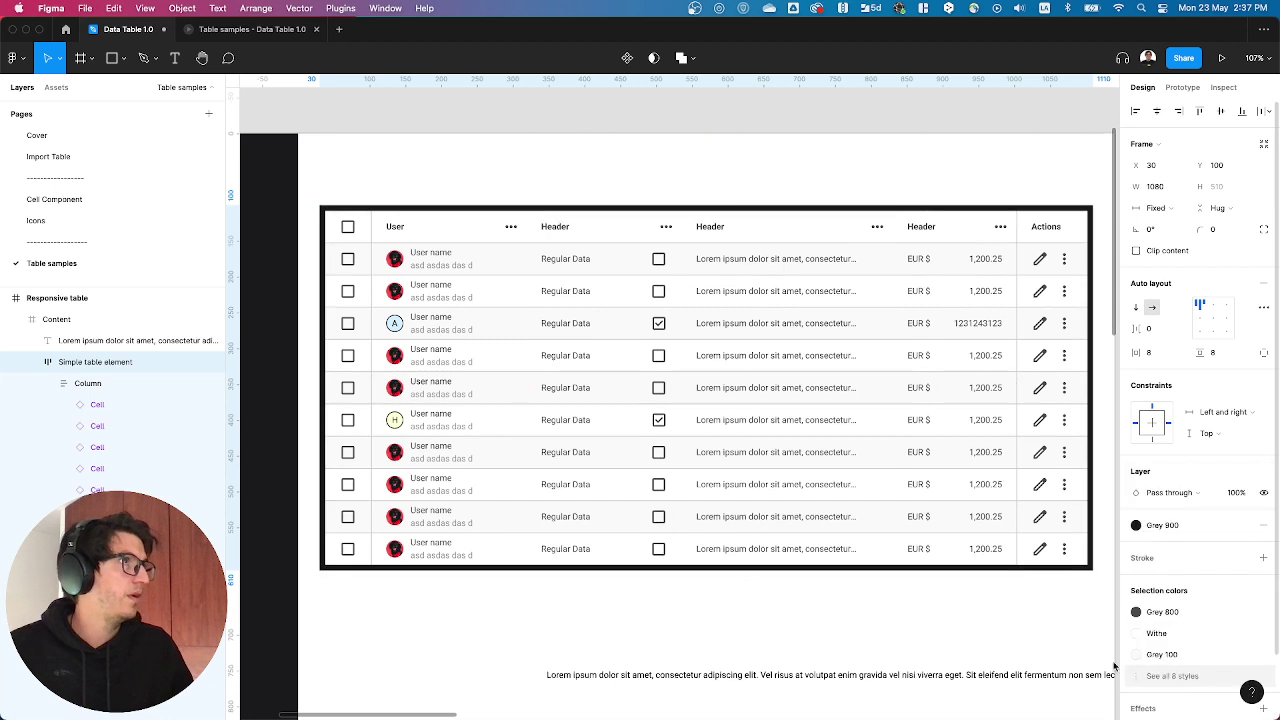
# - Select all columns inside the table and set the spacing between their cells to 0
pyautogui.doubleClick(556, 371)
pyautogui.press('super+a')
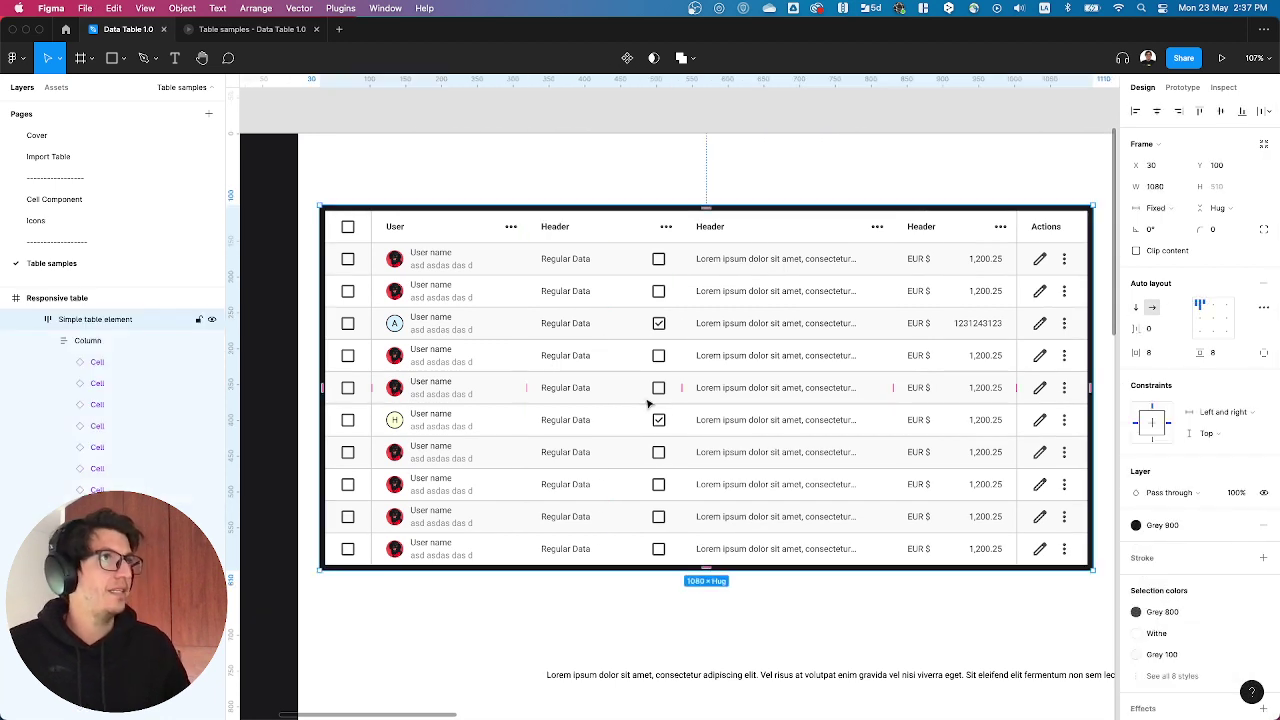
pyautogui.click(1168, 330)
pyautogui.write('0')
pyautogui.press('Return')
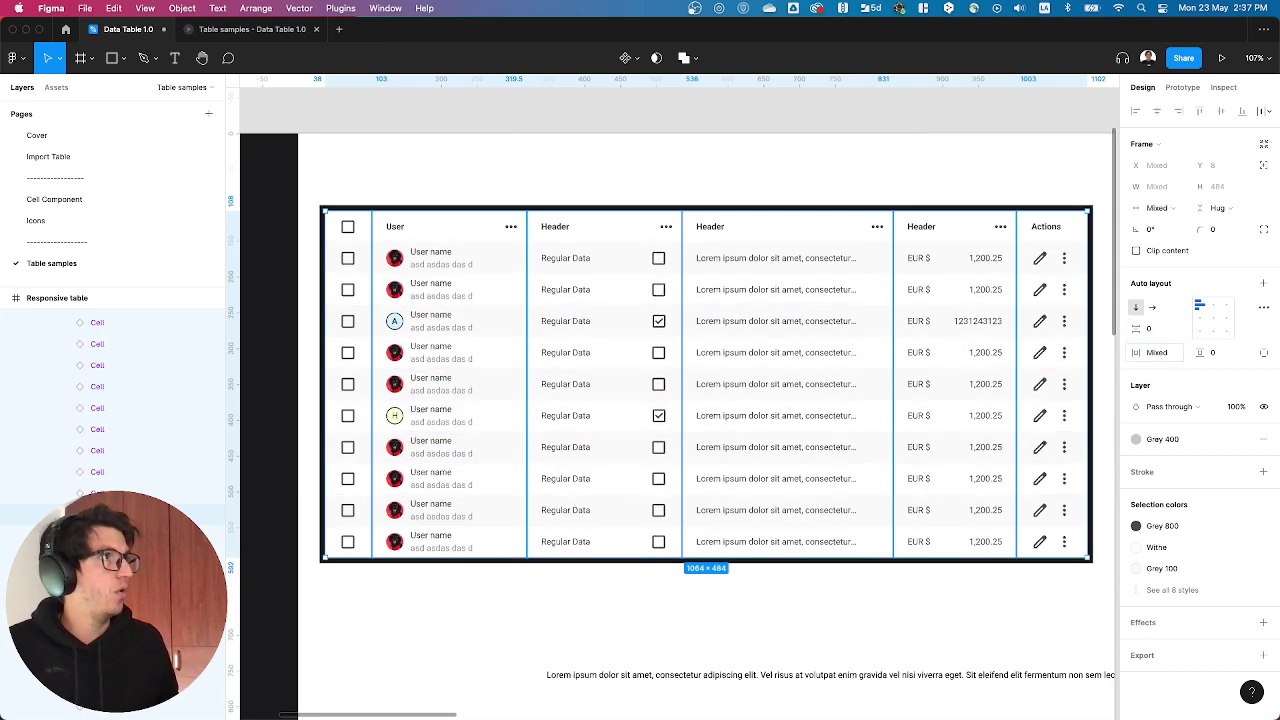
pyautogui.click(706, 177)
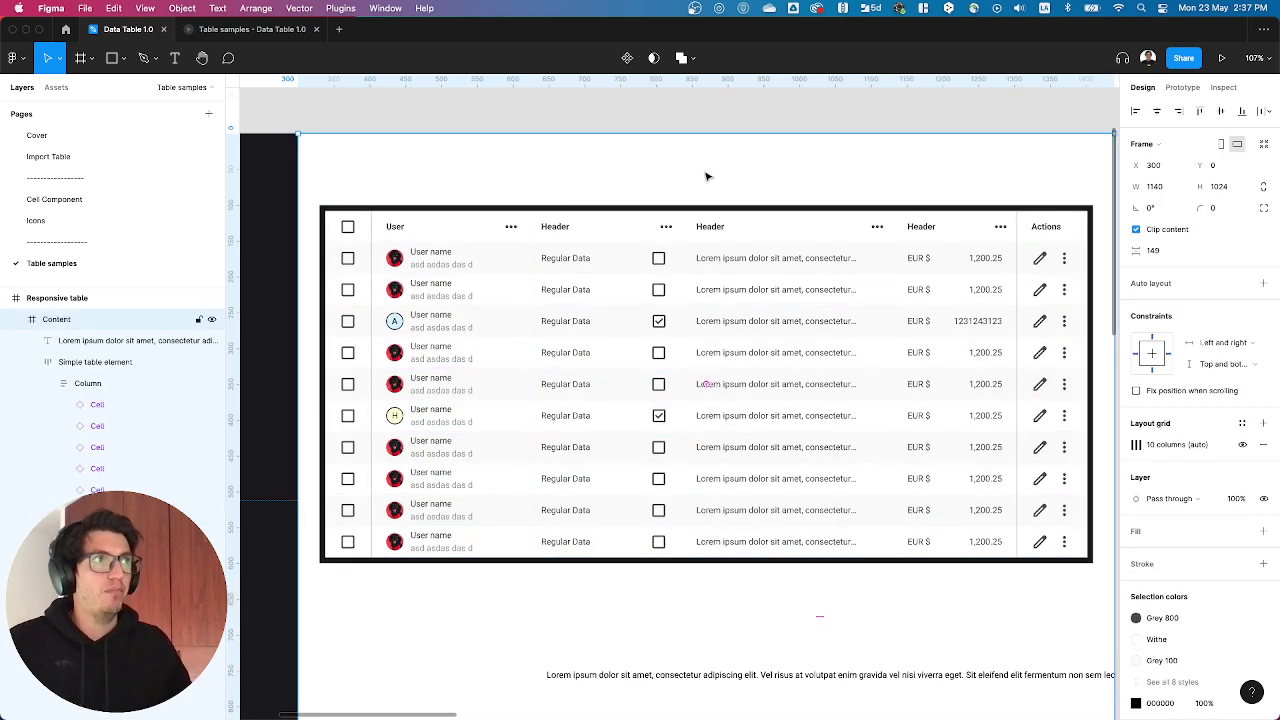
# - Change the fill style of the checkbox column to Grey 900
pyautogui.click(353, 352)
pyautogui.click(353, 352)
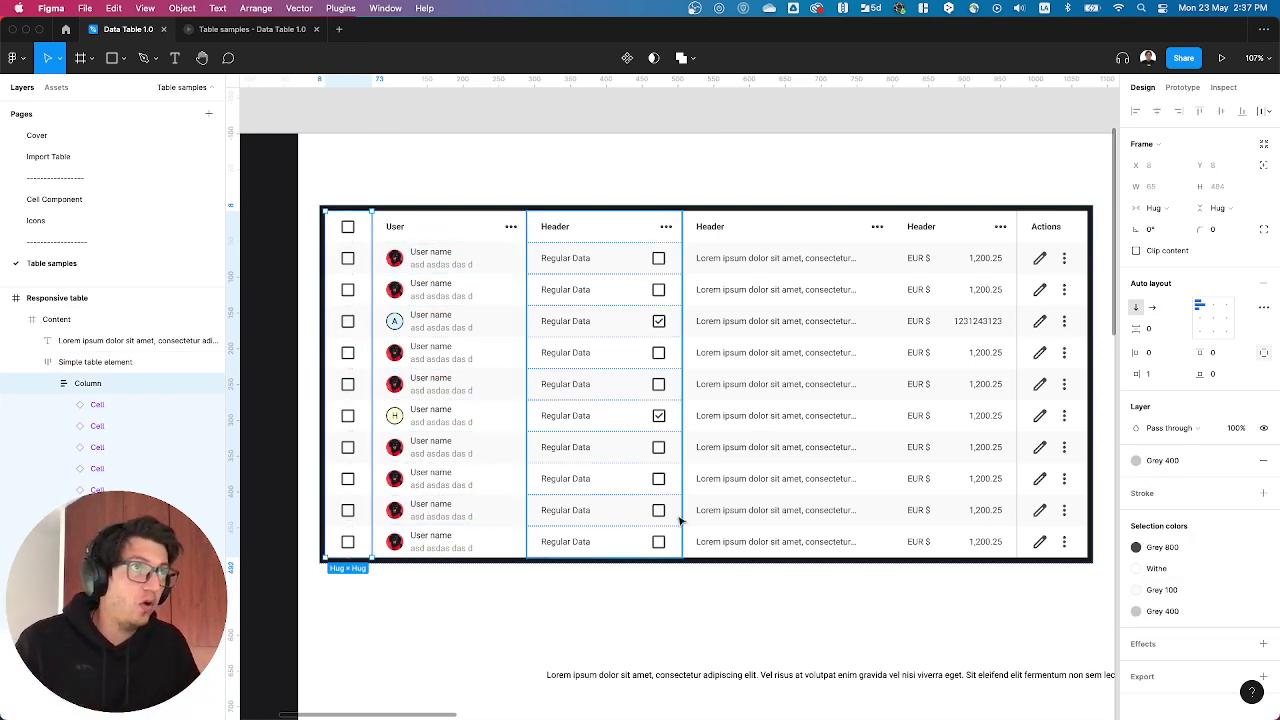
pyautogui.click(1155, 374)
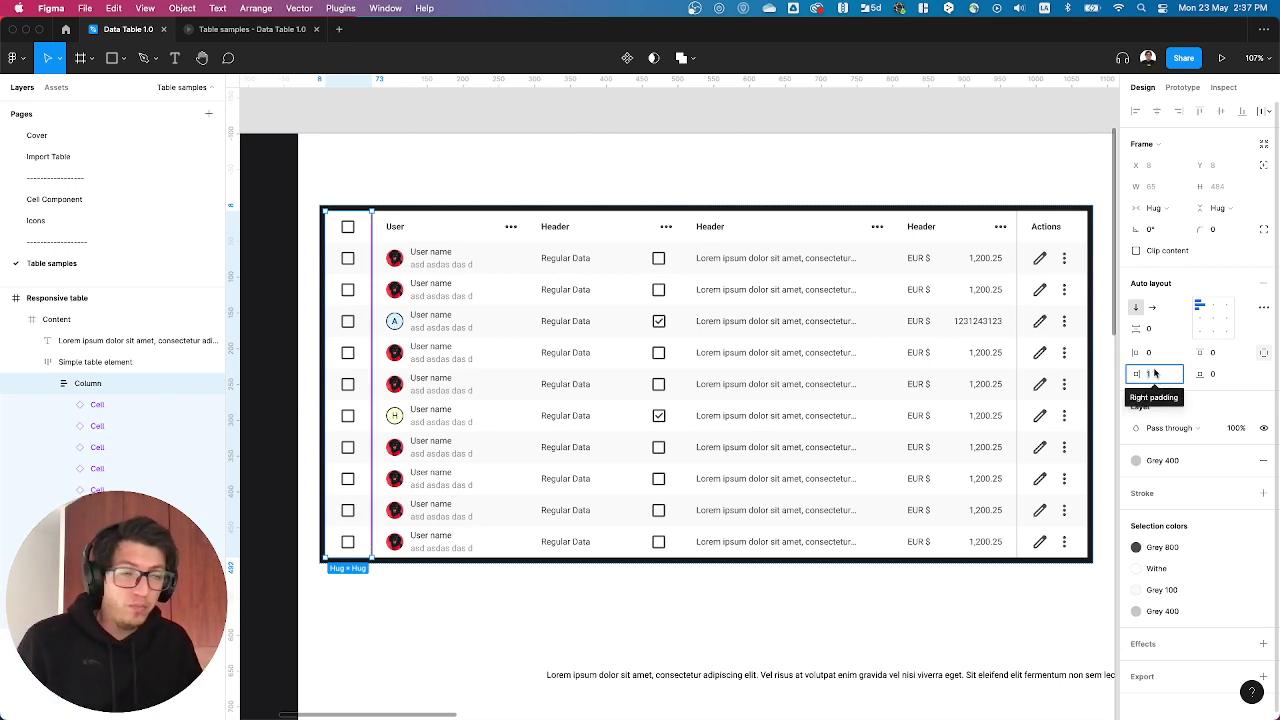
pyautogui.click(1185, 462)
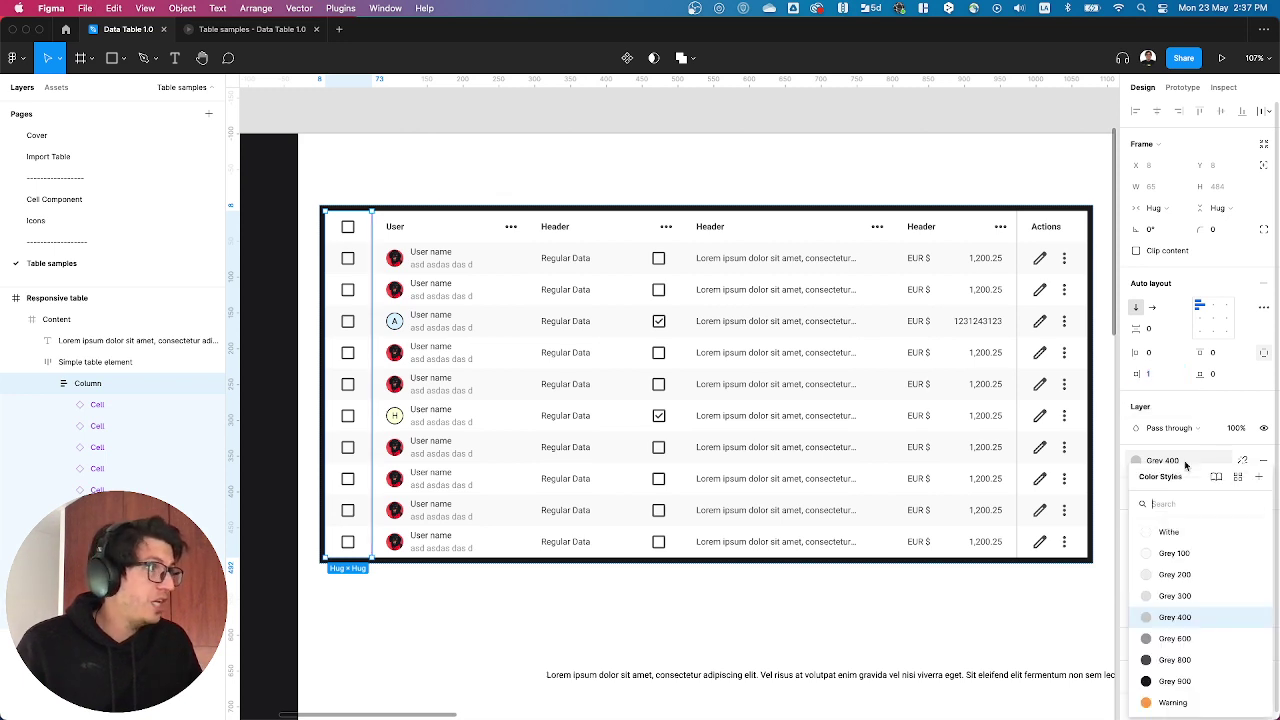
pyautogui.click(1165, 681)
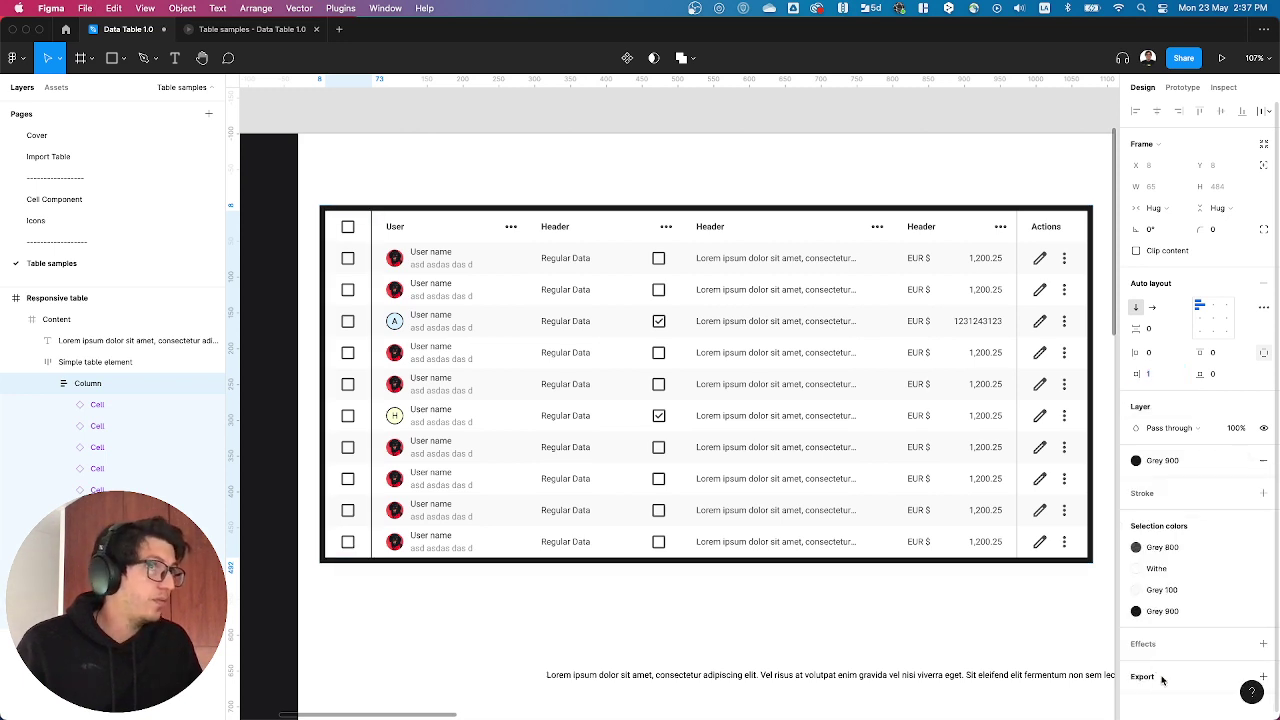
# - Set the checkbox column's right padding to 4
pyautogui.click(1160, 375)
pyautogui.write('4')
pyautogui.press('Return')
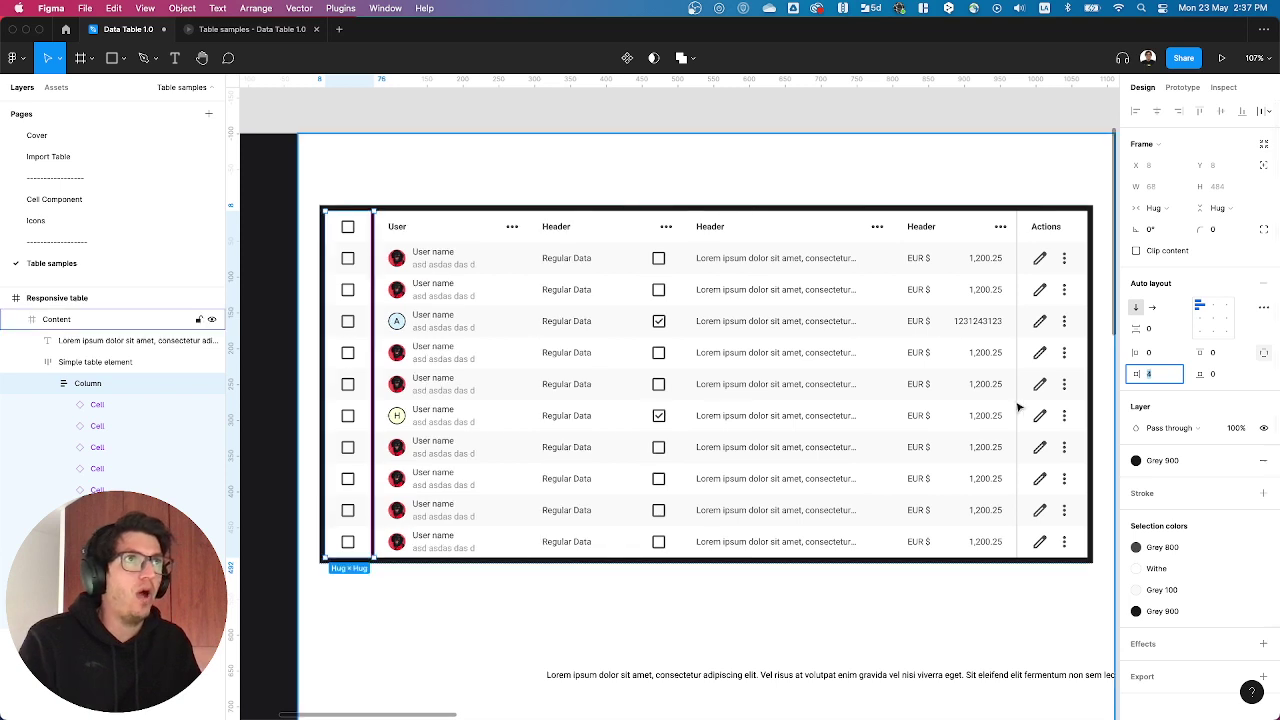
pyautogui.click(537, 643)
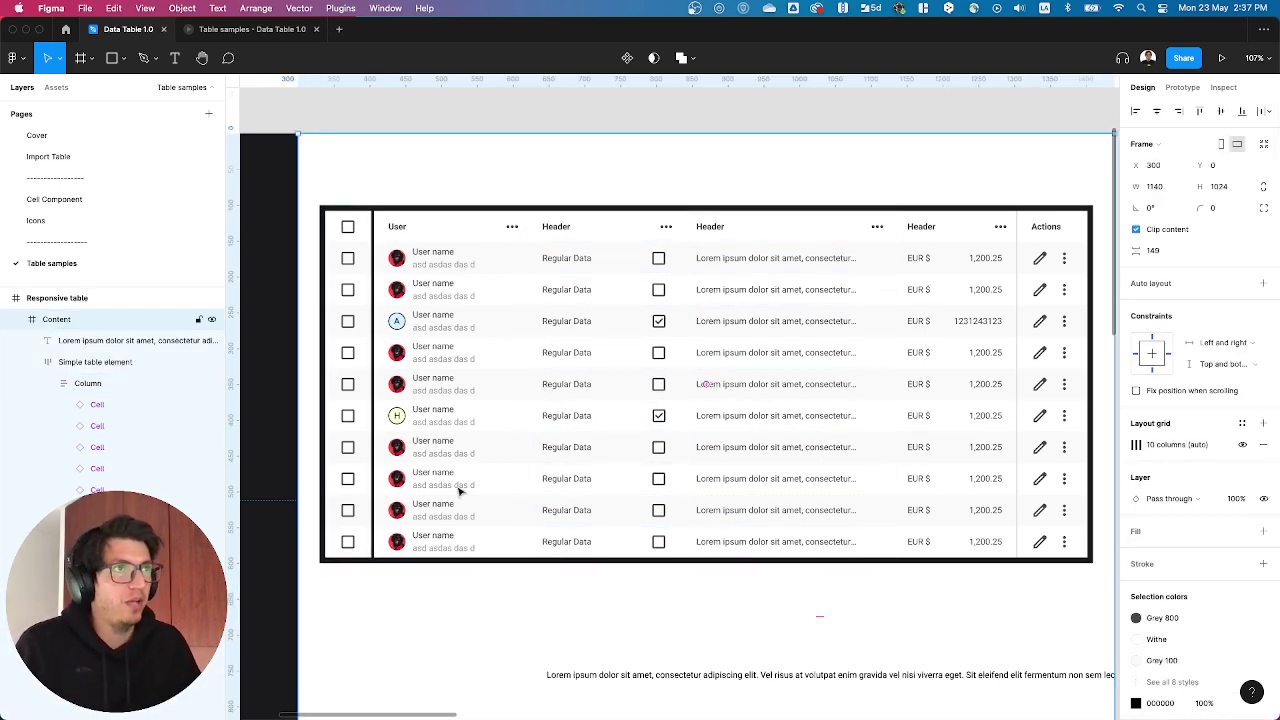
# - Set the Simple table element's horizontal and vertical padding to 1
pyautogui.click(460, 409)
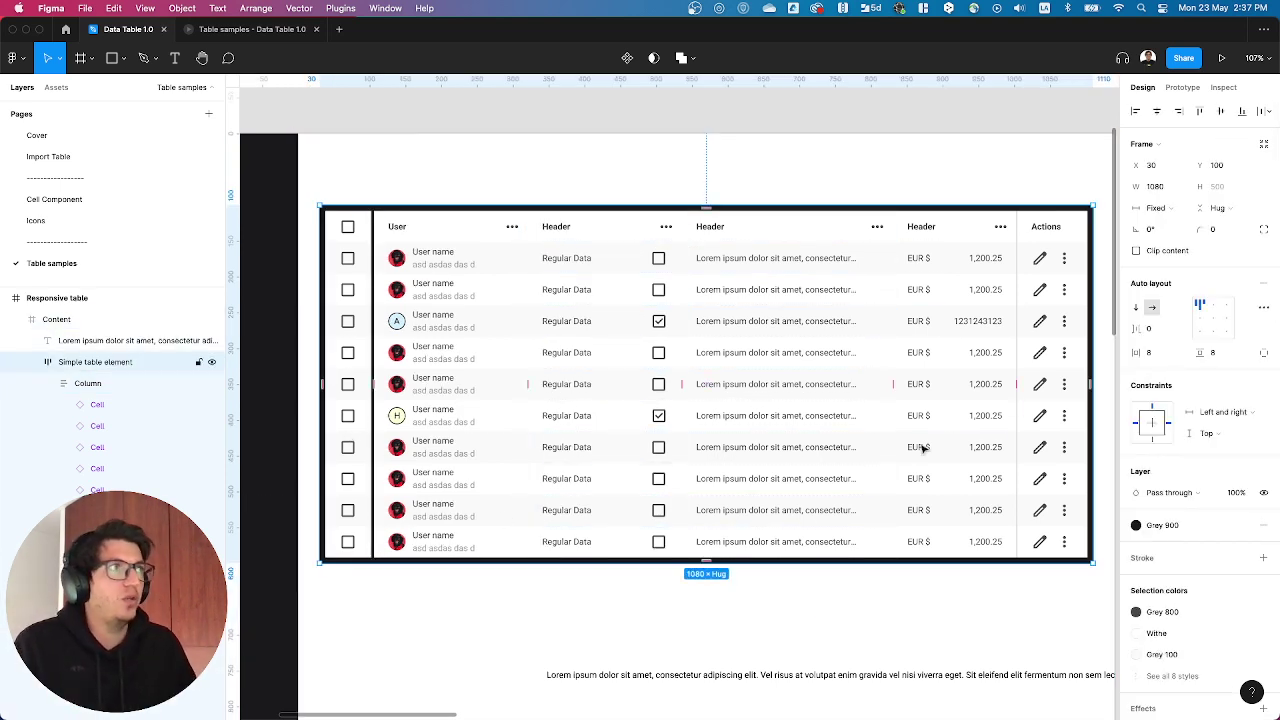
pyautogui.click(1162, 358)
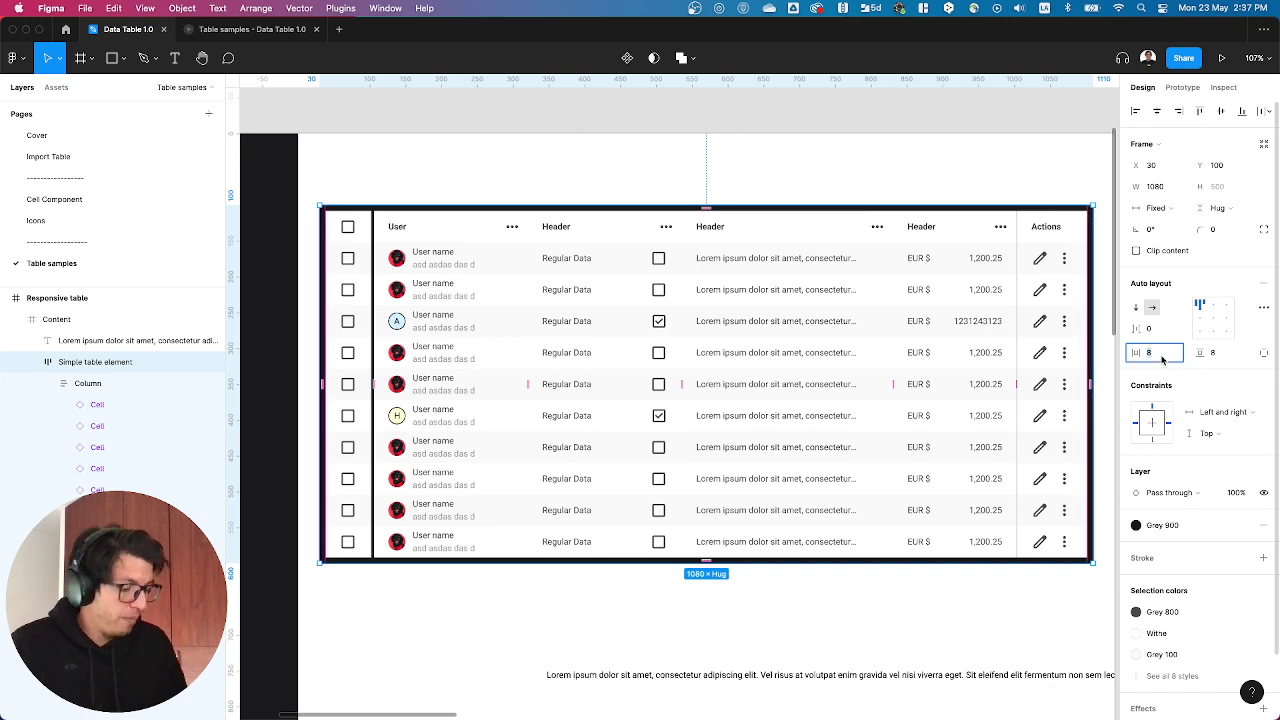
pyautogui.write('1')
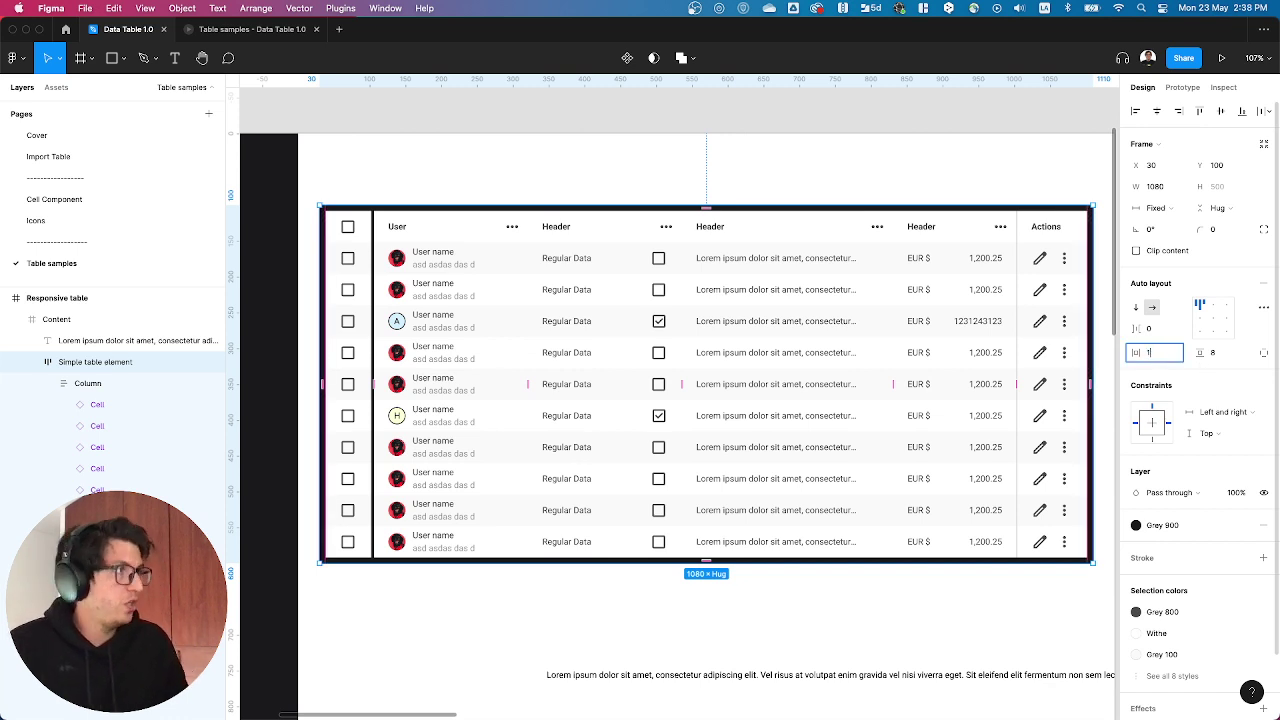
pyautogui.press('Tab')
pyautogui.write('1')
pyautogui.press('Return')
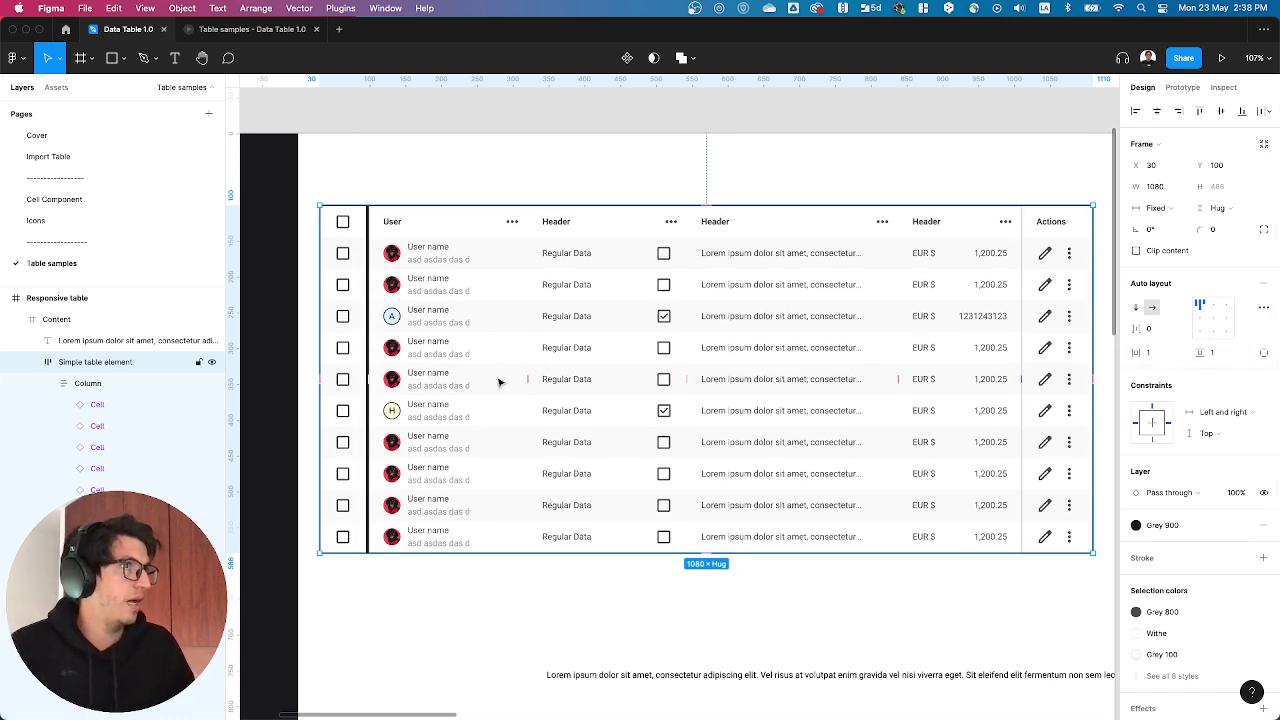
# - Set the checkbox column's right padding to 1
pyautogui.click(355, 387)
pyautogui.click(1176, 373)
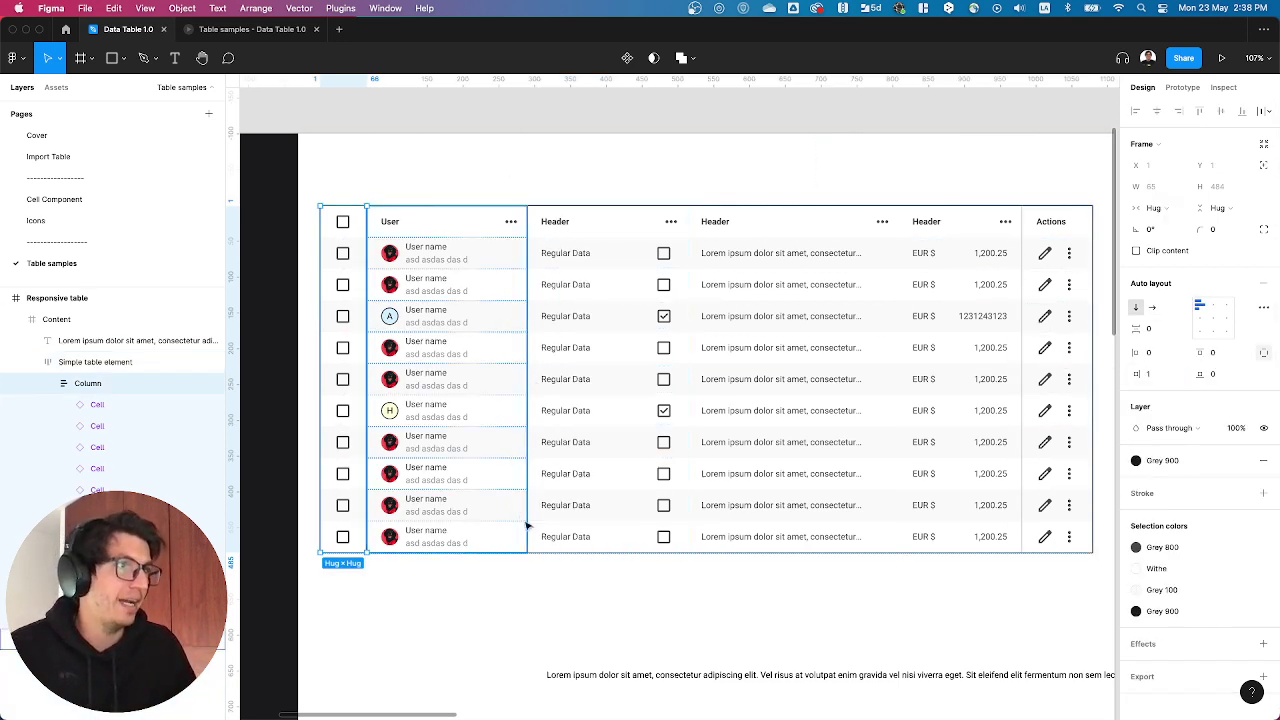
pyautogui.click(531, 594)
# - Change the third data cell of the Lorem ipsum column to the [Input] Text field type and show its help text
pyautogui.click(776, 370)
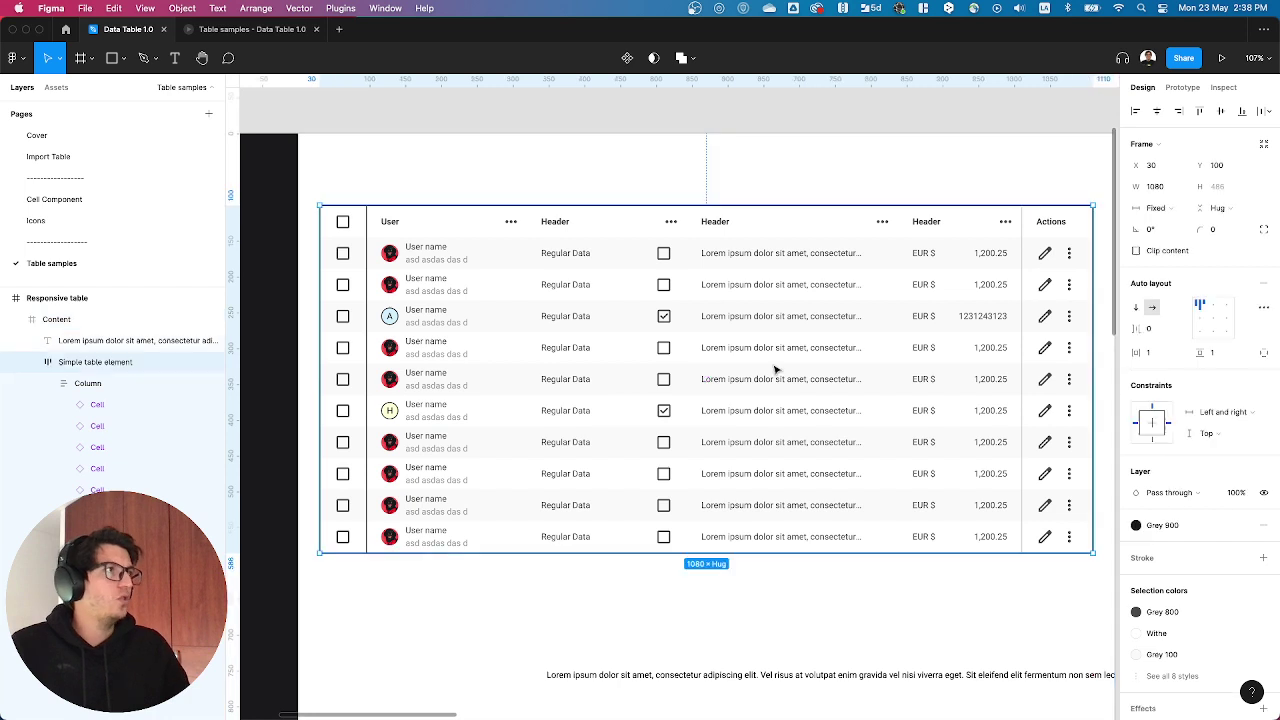
pyautogui.click(776, 370)
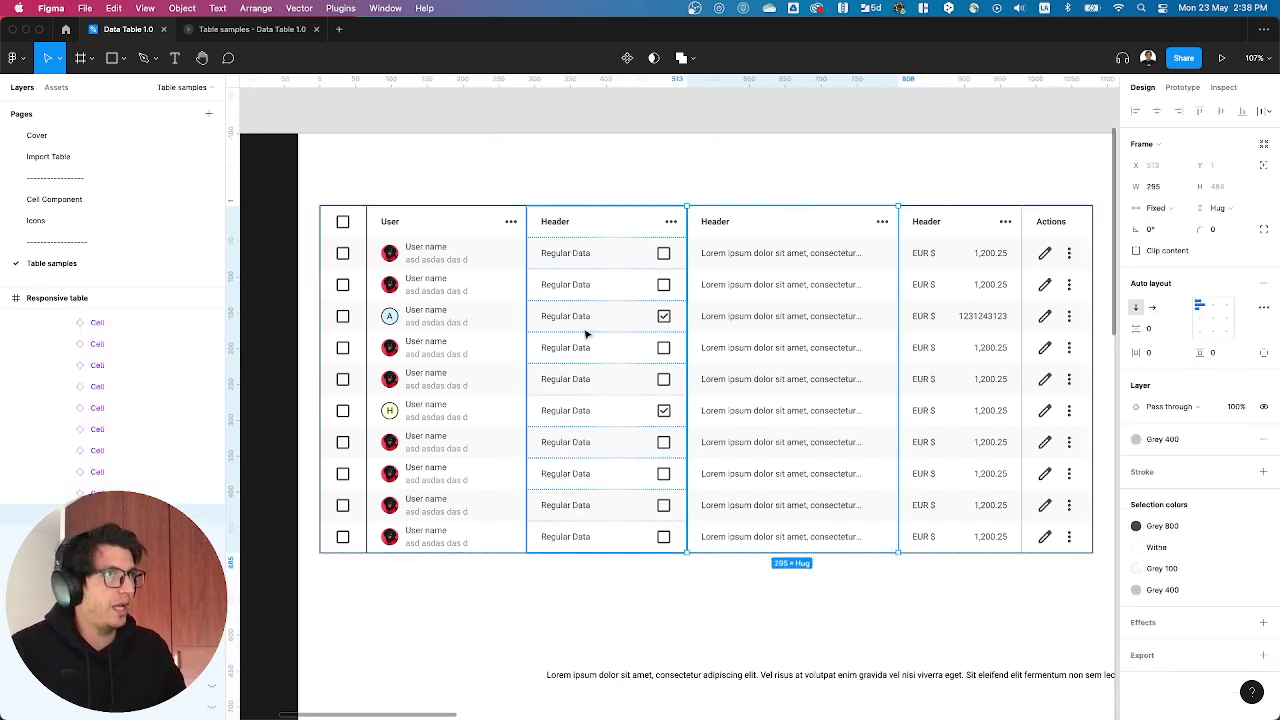
pyautogui.click(738, 312)
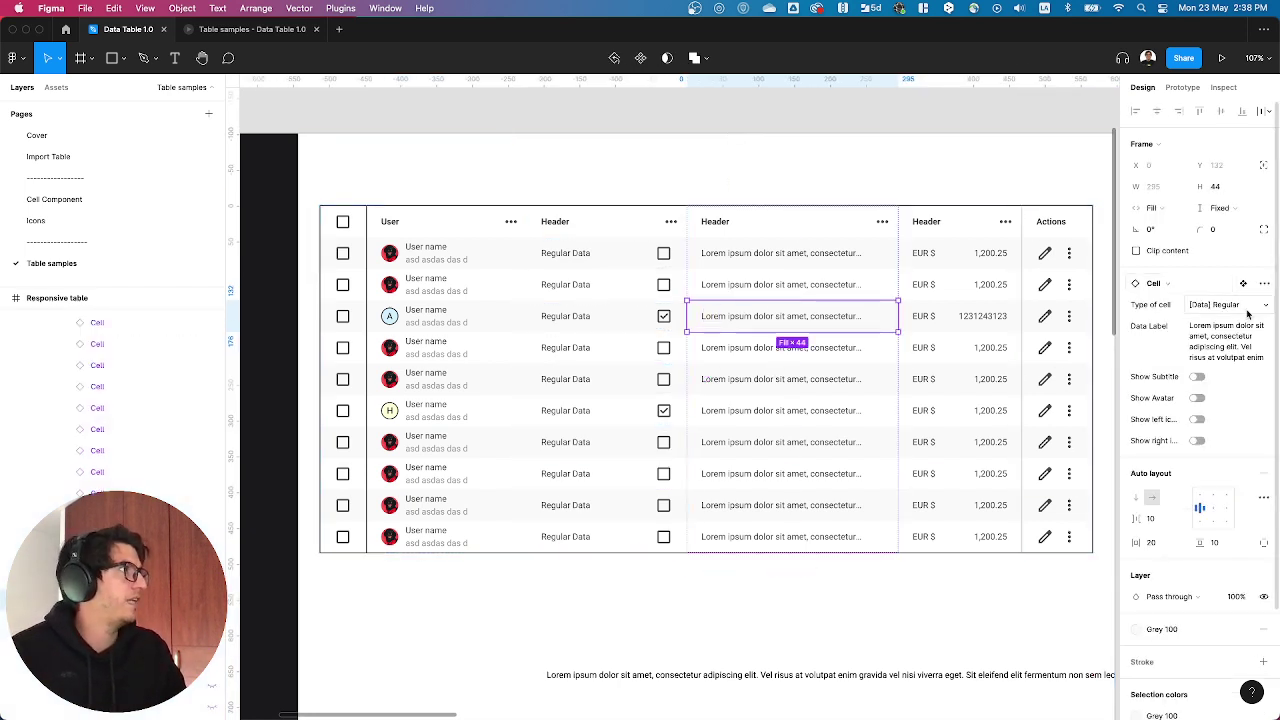
pyautogui.click(1213, 304)
pyautogui.click(1236, 385)
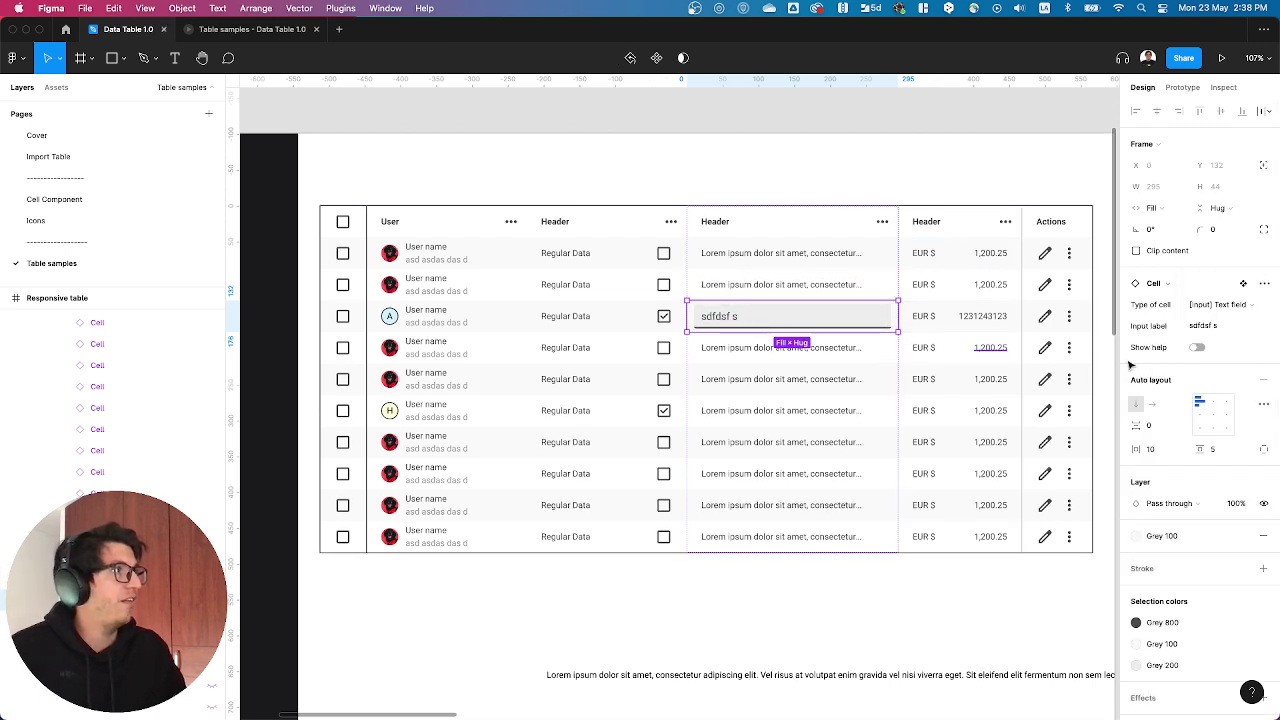
pyautogui.doubleClick(1213, 333)
pyautogui.click(1197, 348)
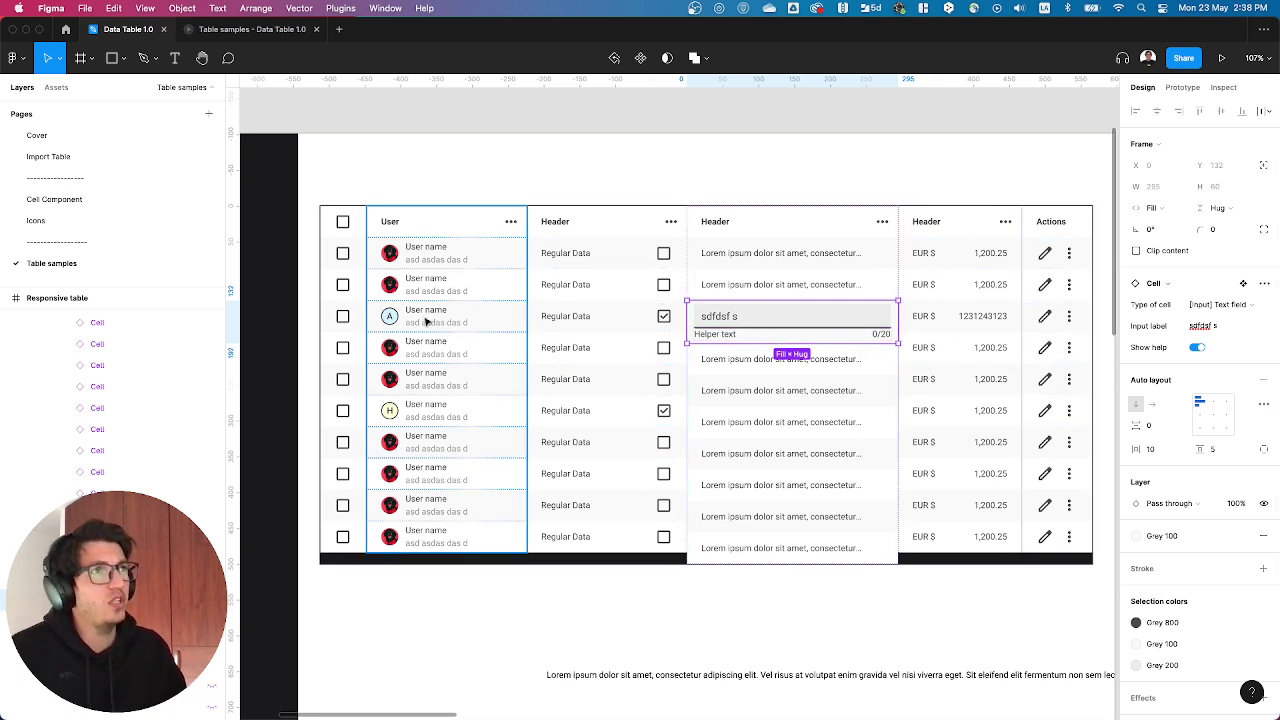
# - Set the height of all cells in the third data row to 60, including the checkbox, user, text field, number and action cells
pyautogui.click(905, 318)
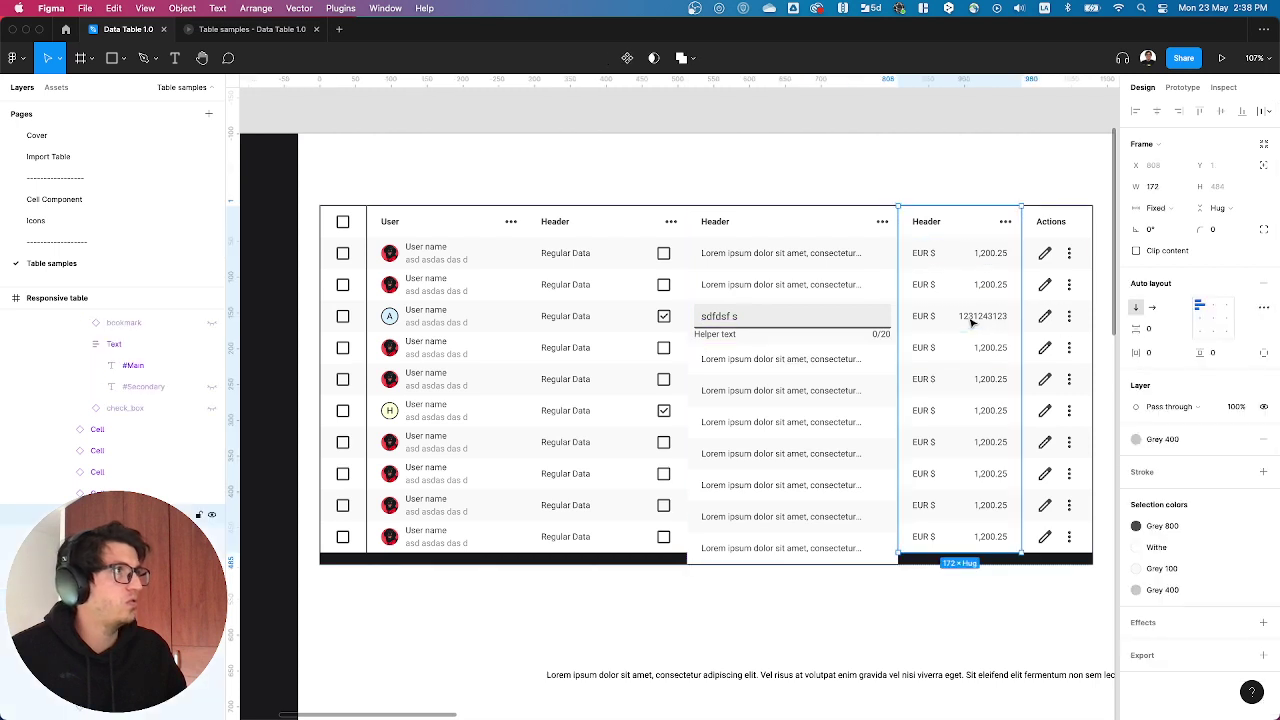
pyautogui.click(837, 326)
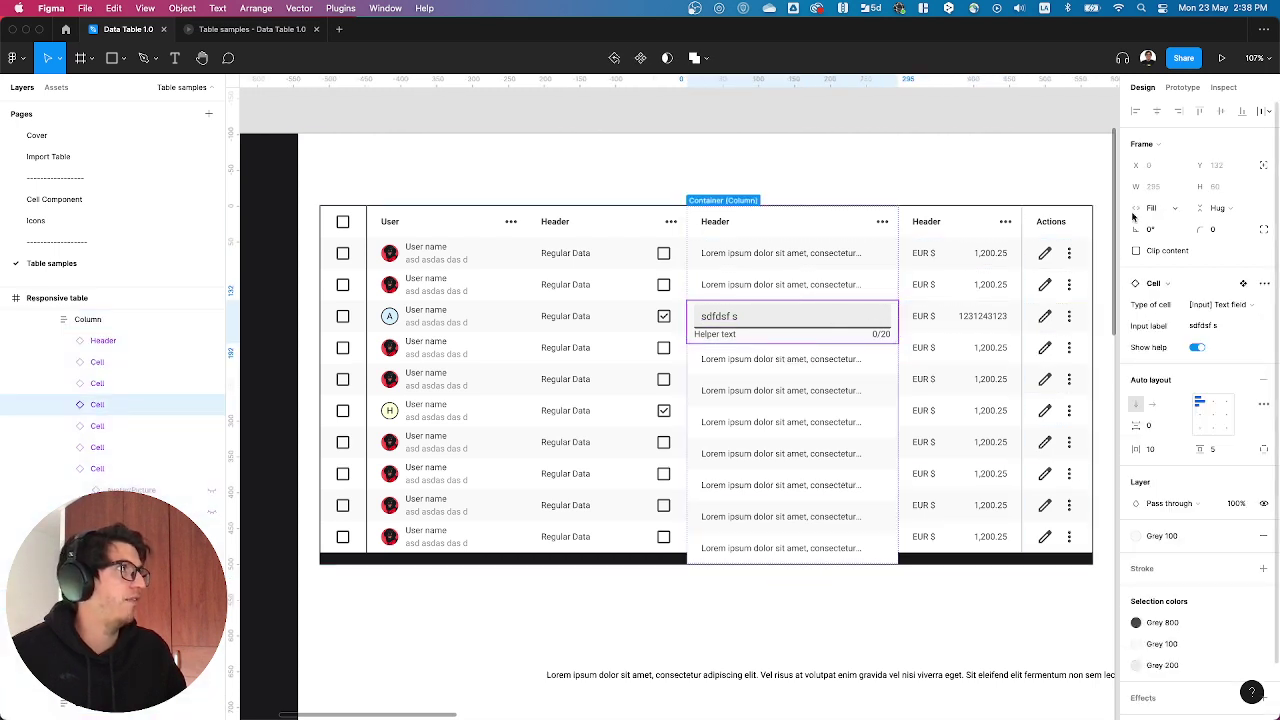
pyautogui.click(944, 316)
pyautogui.click(944, 316)
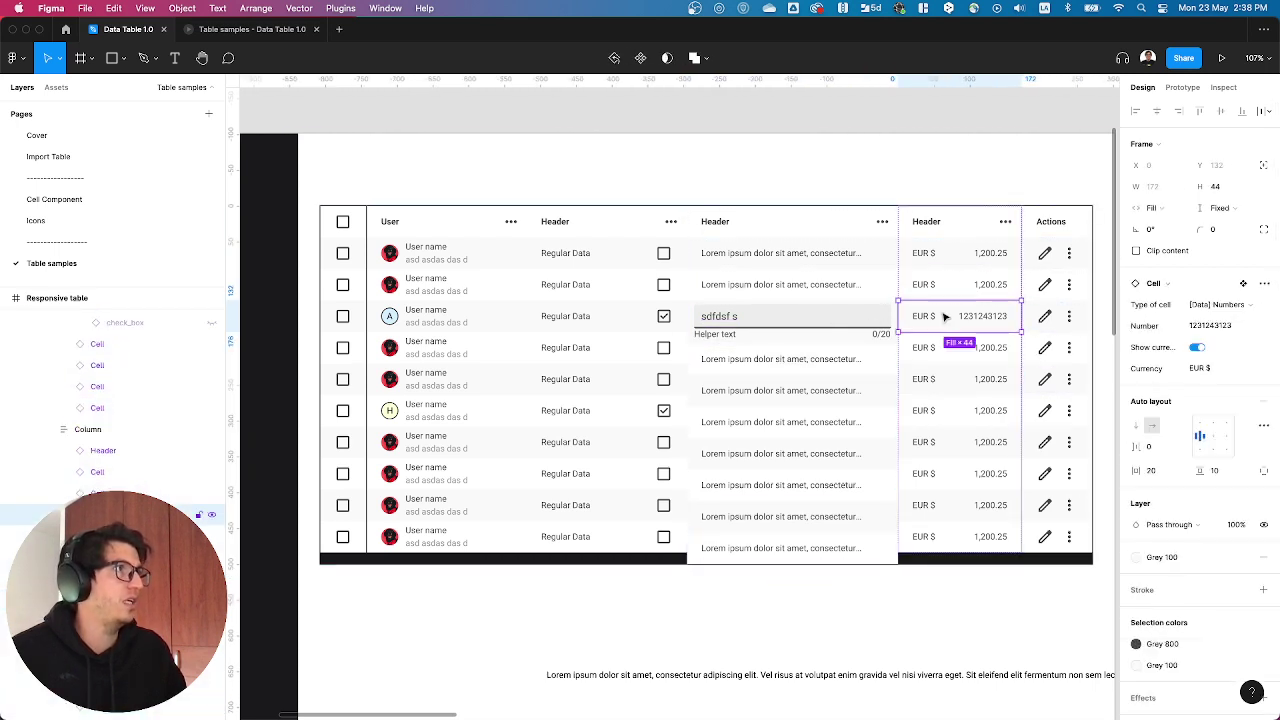
pyautogui.keyDown('shift'); pyautogui.click(1066, 322); pyautogui.keyUp('shift')
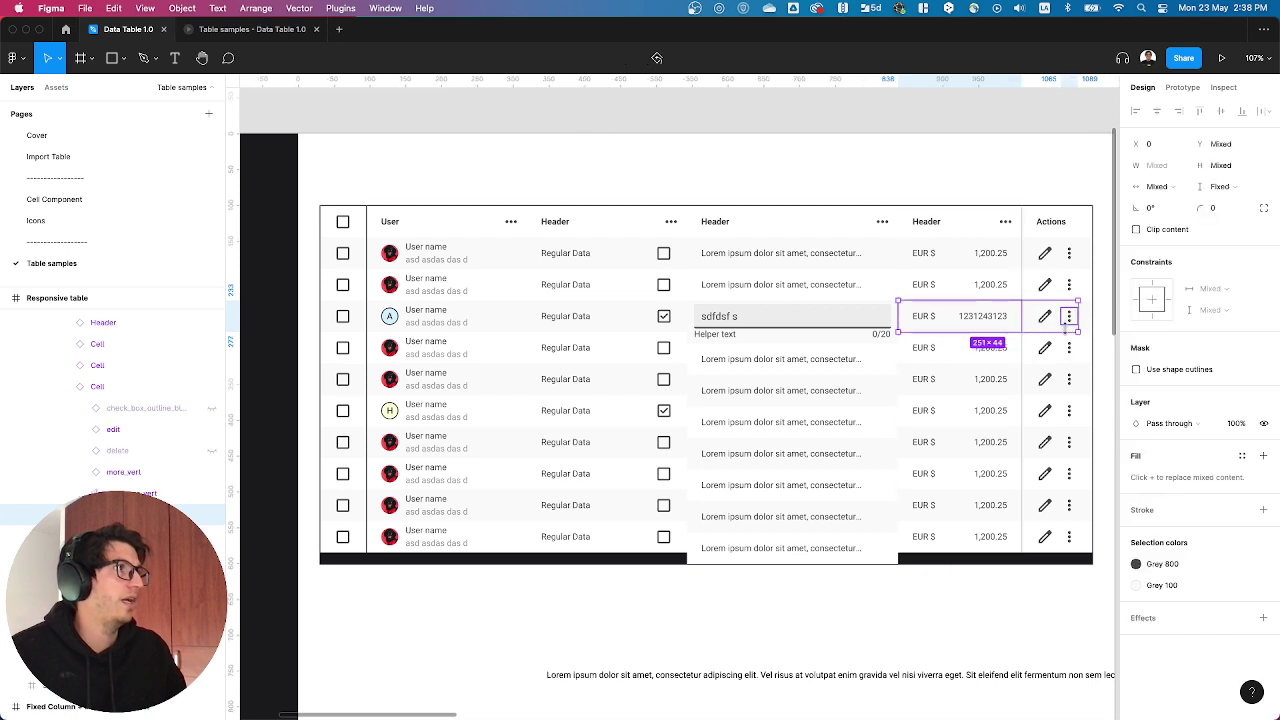
pyautogui.click(1086, 326)
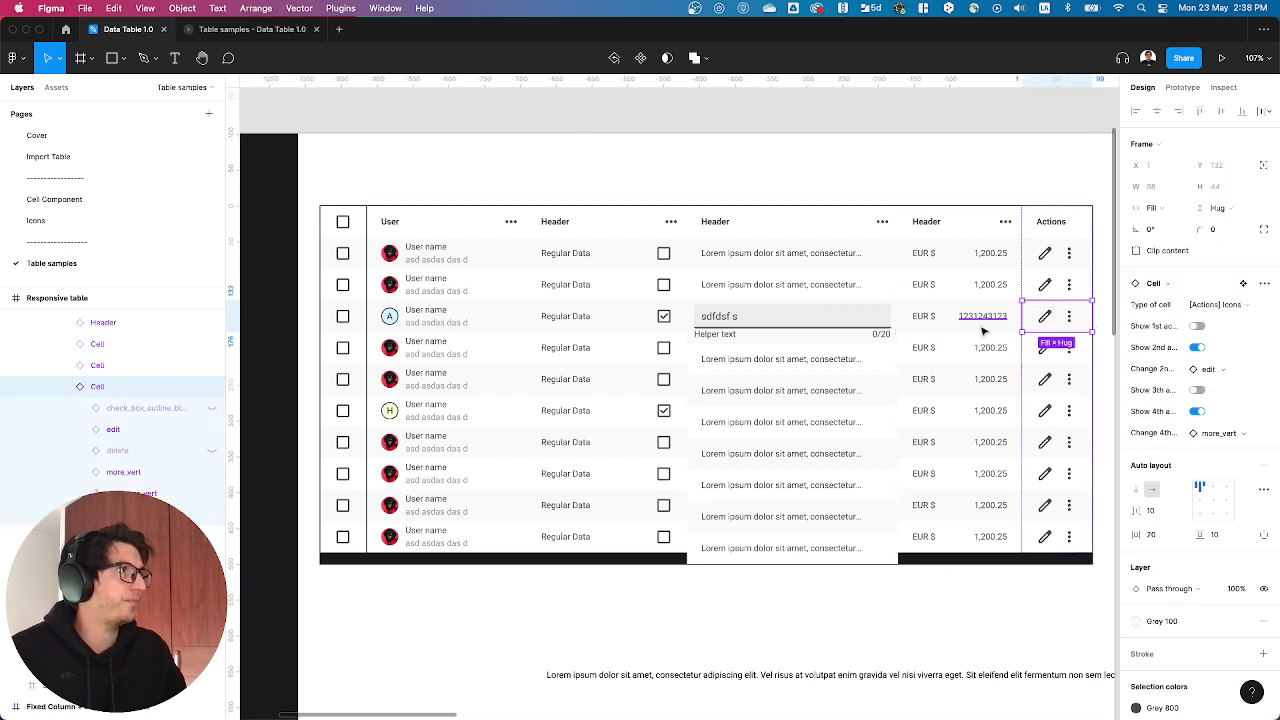
pyautogui.keyDown('shift'); pyautogui.click(915, 337); pyautogui.keyUp('shift')
pyautogui.keyDown('shift'); pyautogui.click(709, 320); pyautogui.keyUp('shift')
pyautogui.keyDown('shift'); pyautogui.click(591, 323); pyautogui.keyUp('shift')
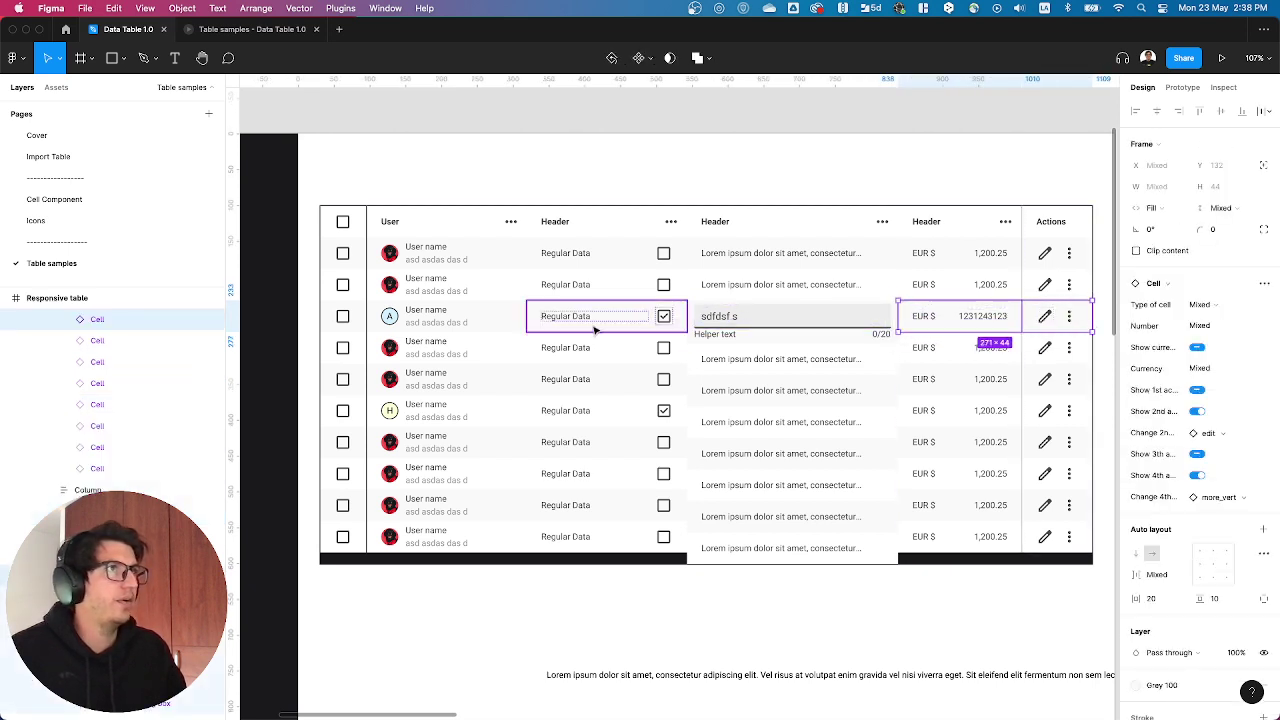
pyautogui.keyDown('shift'); pyautogui.click(491, 322); pyautogui.keyUp('shift')
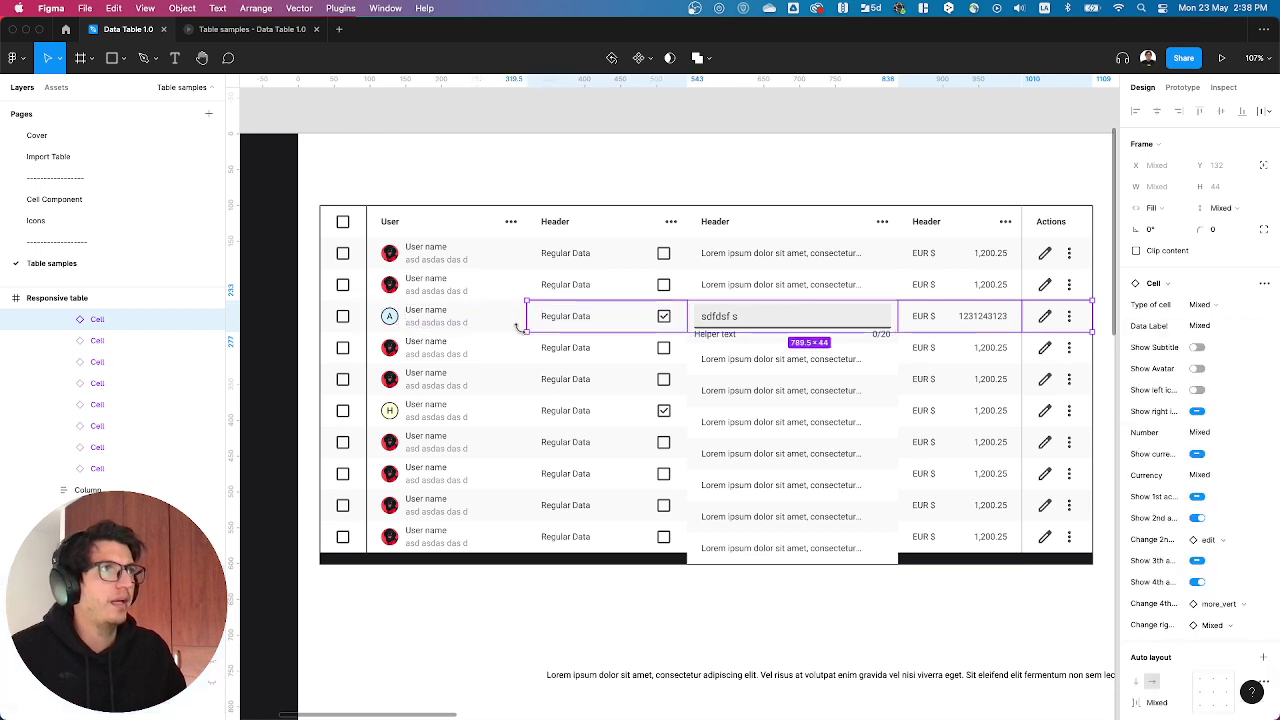
pyautogui.keyDown('shift'); pyautogui.click(343, 322); pyautogui.keyUp('shift')
pyautogui.click(1222, 189)
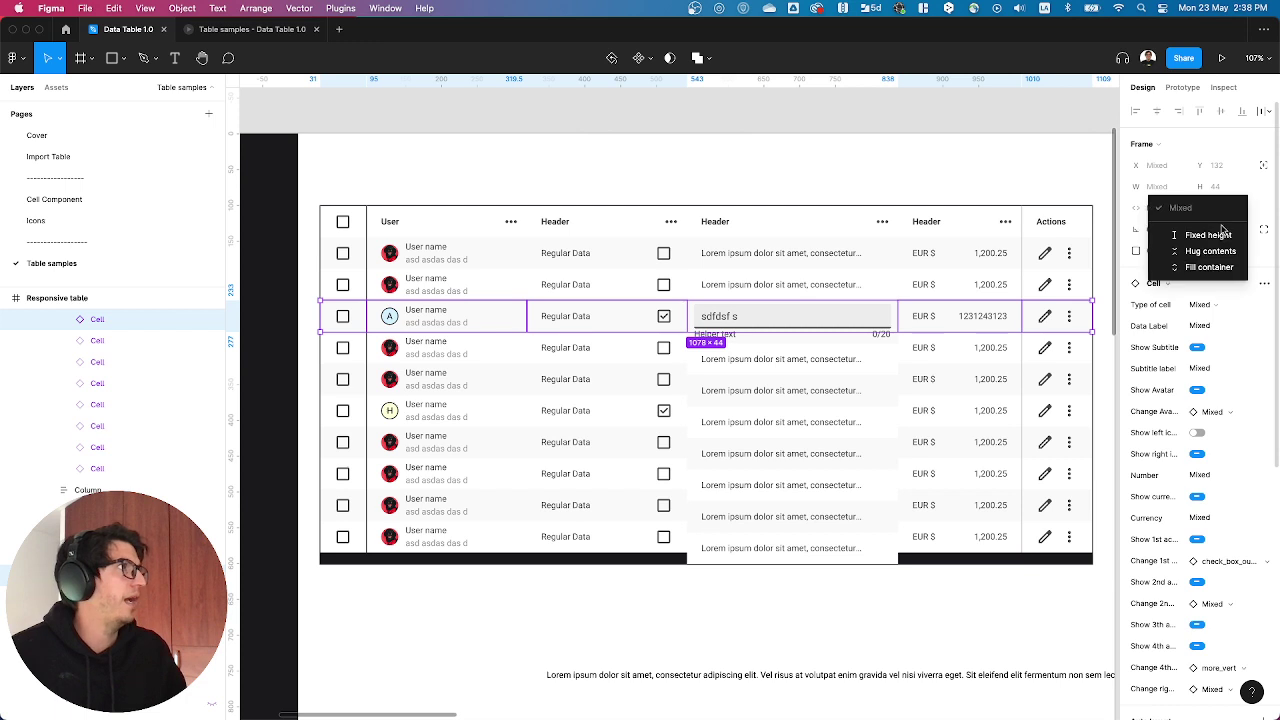
pyautogui.click(1225, 190)
pyautogui.click(1228, 191)
pyautogui.click(1226, 190)
pyautogui.click(1221, 188)
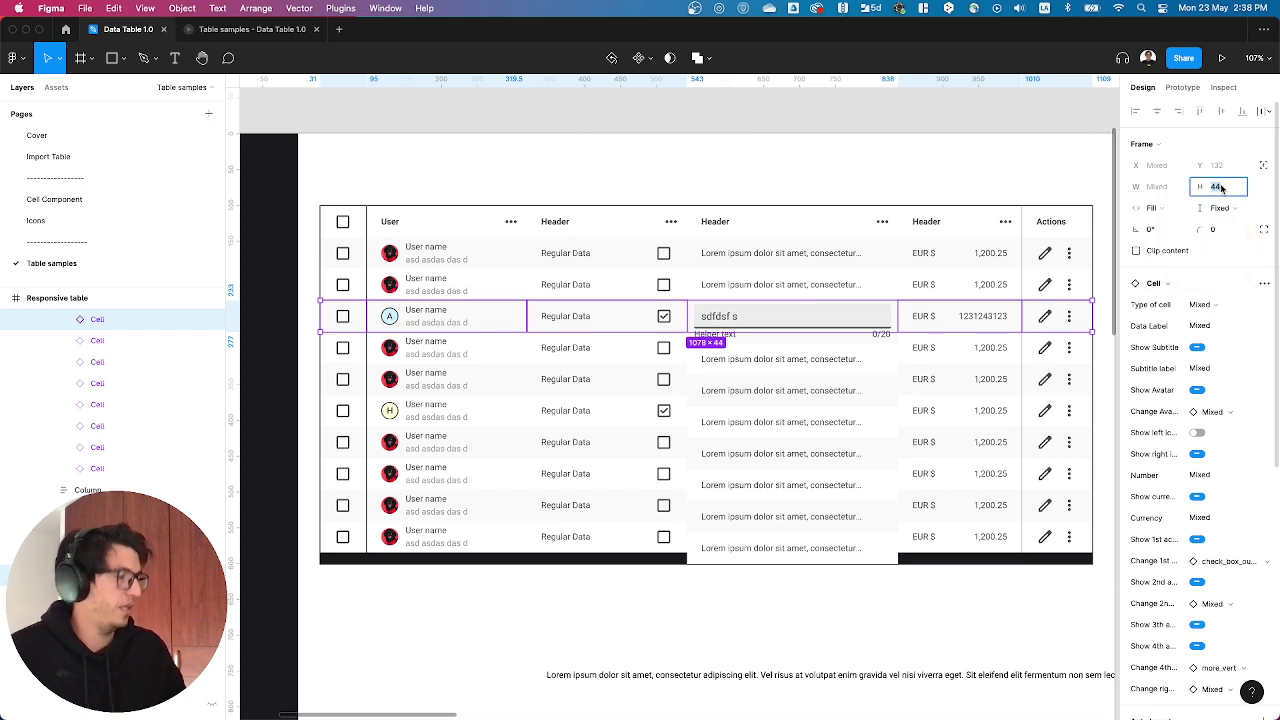
pyautogui.write('60')
pyautogui.press('Return')
pyautogui.click(632, 590)
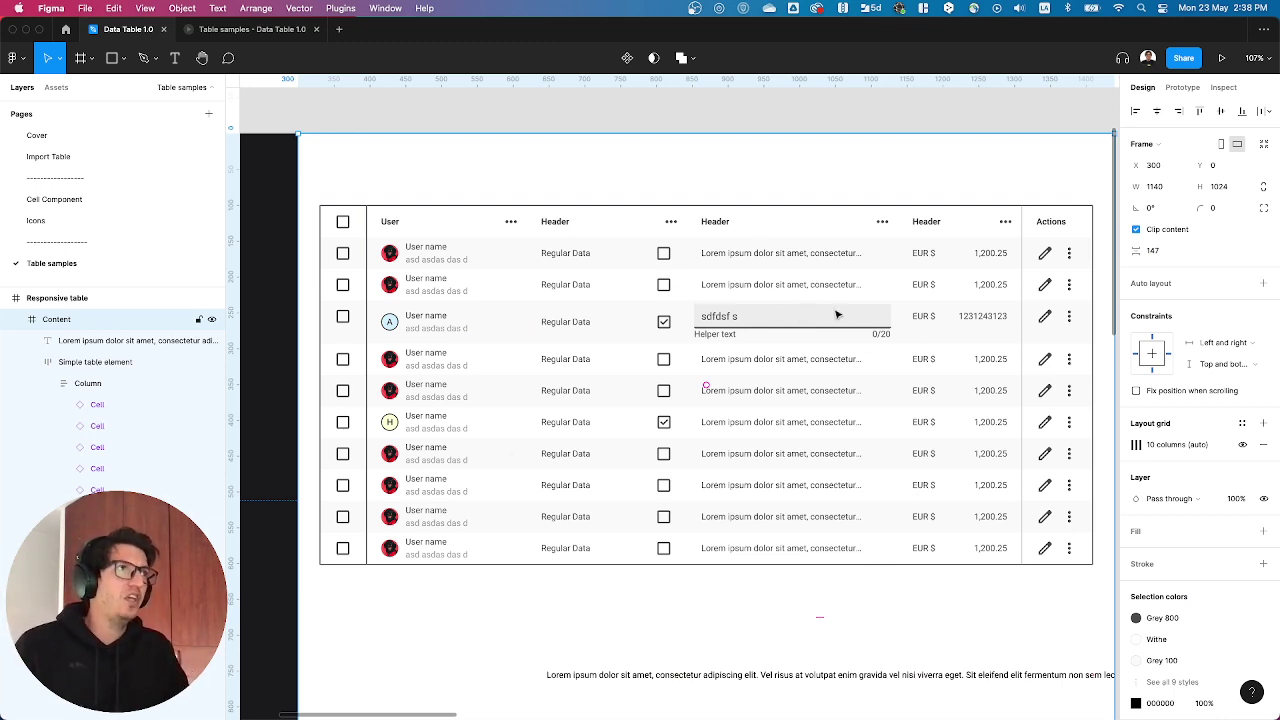
# - Undo the third row's height change and the text field cell's help text
pyautogui.click(597, 331)
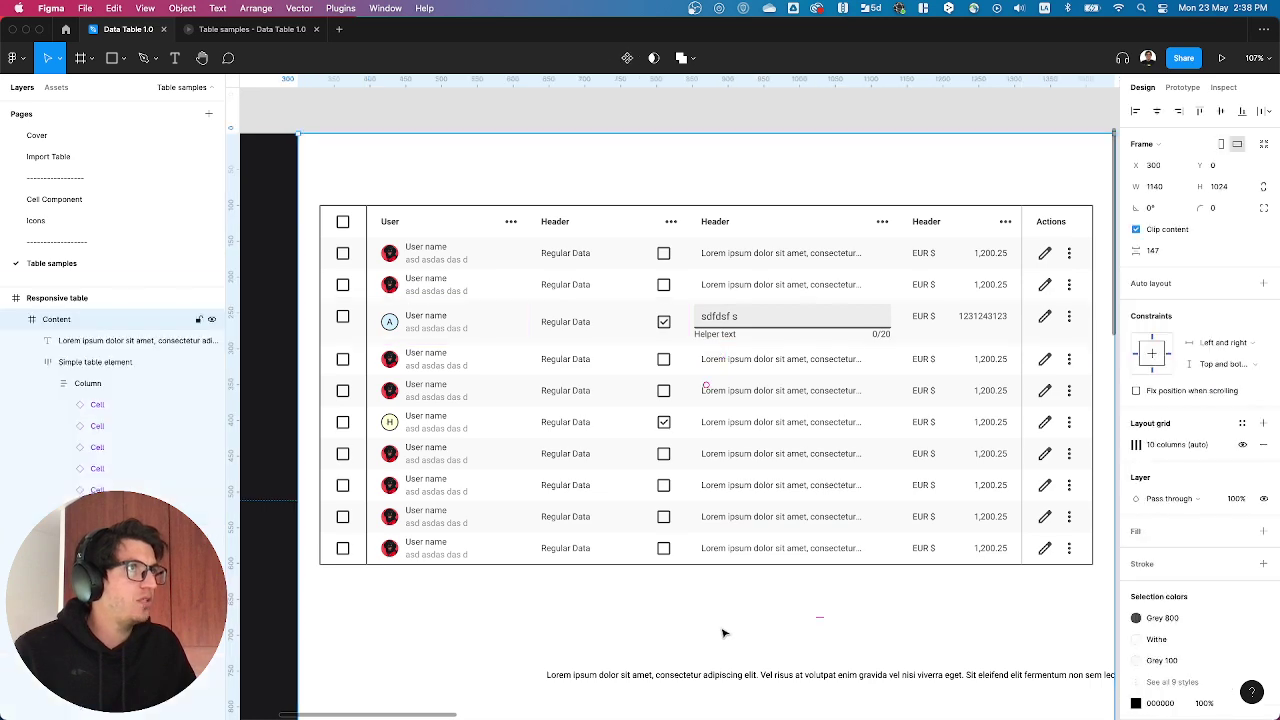
pyautogui.click(826, 360)
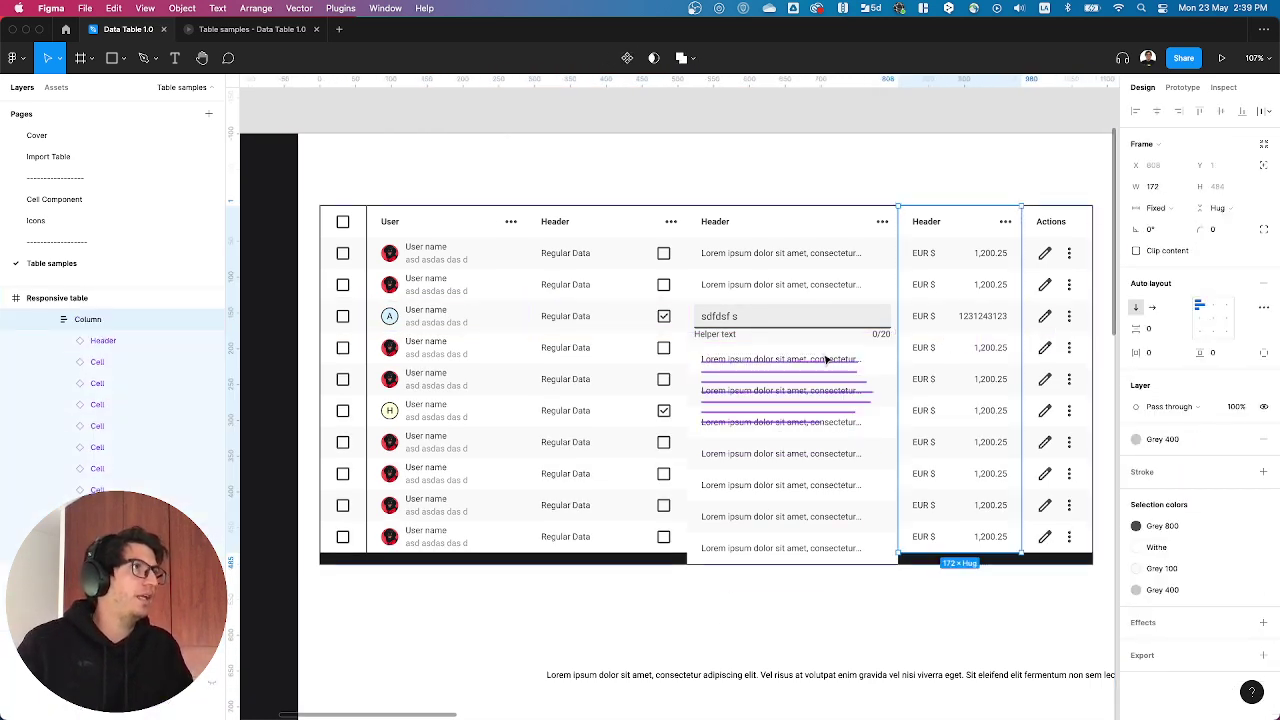
pyautogui.click(827, 361)
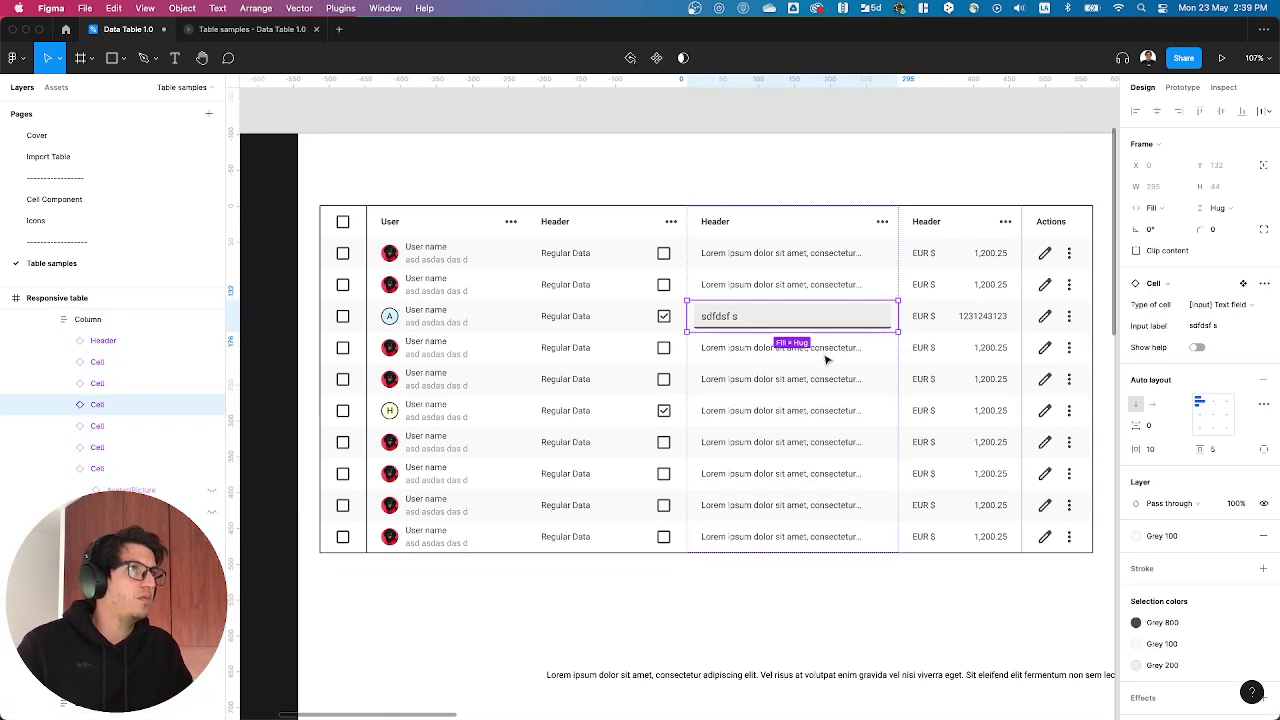
pyautogui.click(920, 409)
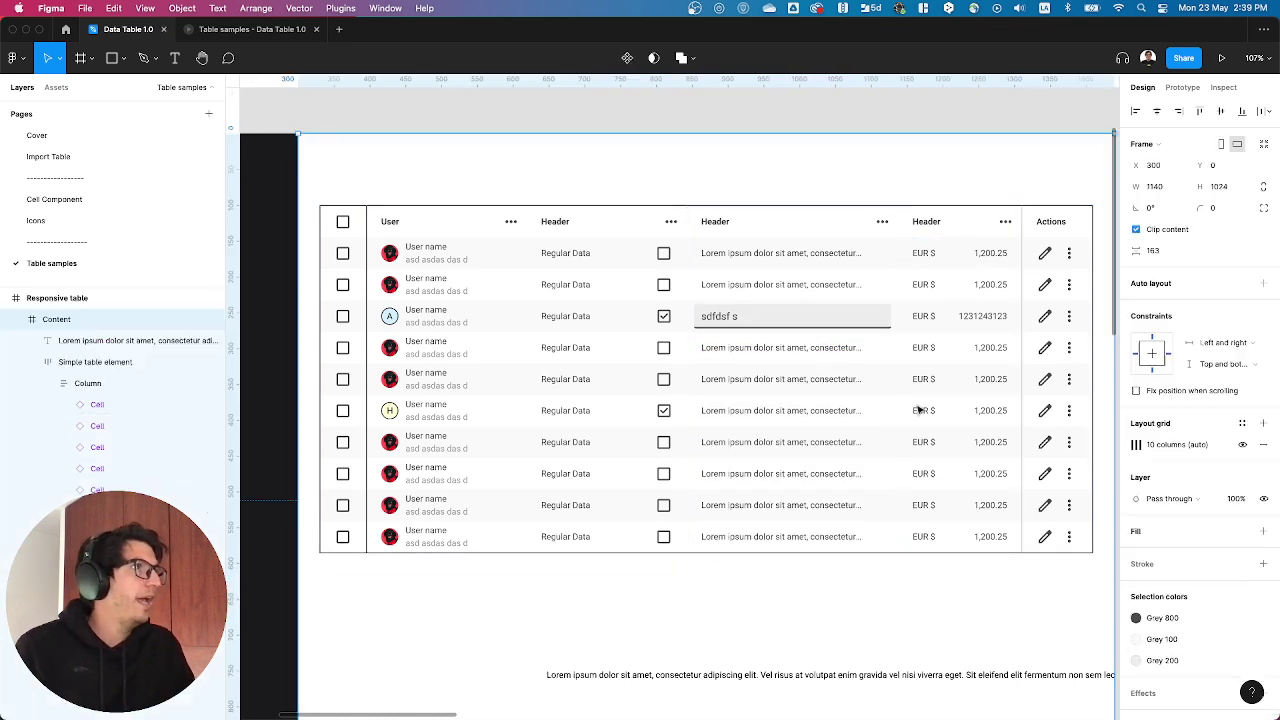
# - Change all data cells of the EUR $ number column to the [Actions] Button type
pyautogui.click(965, 318)
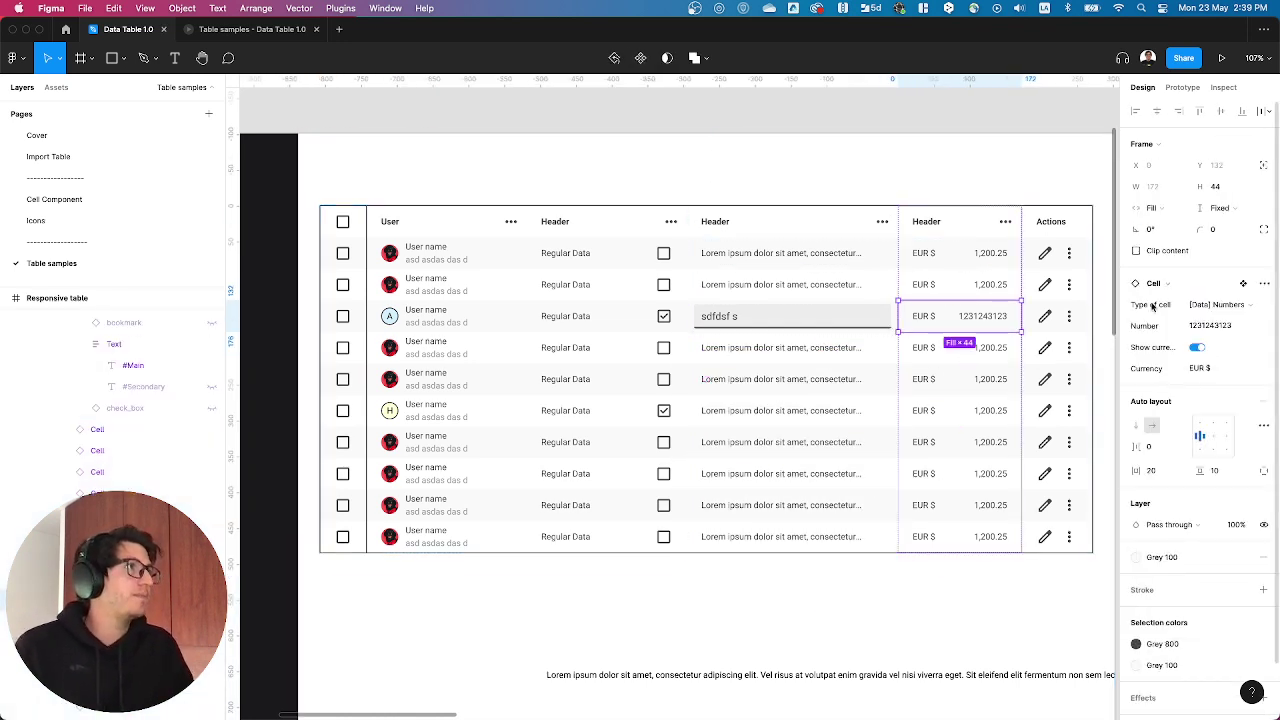
pyautogui.press('super+a')
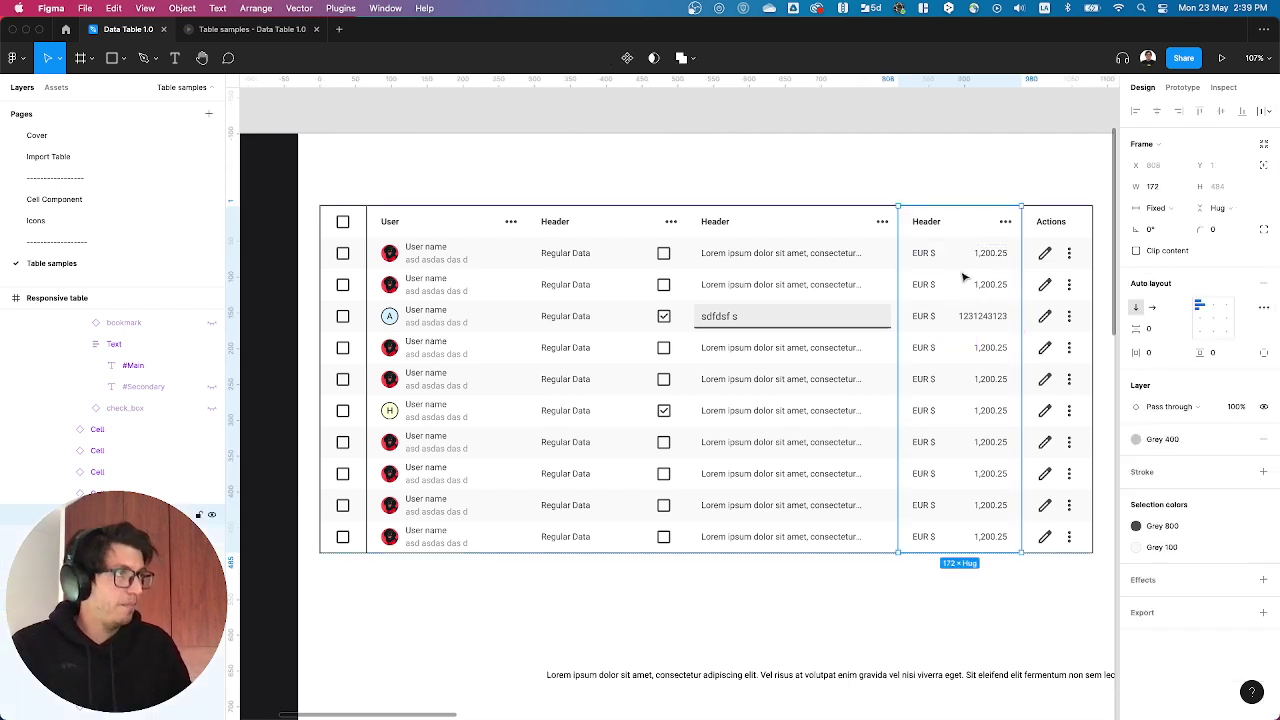
pyautogui.keyDown('shift'); pyautogui.click(966, 234); pyautogui.keyUp('shift')
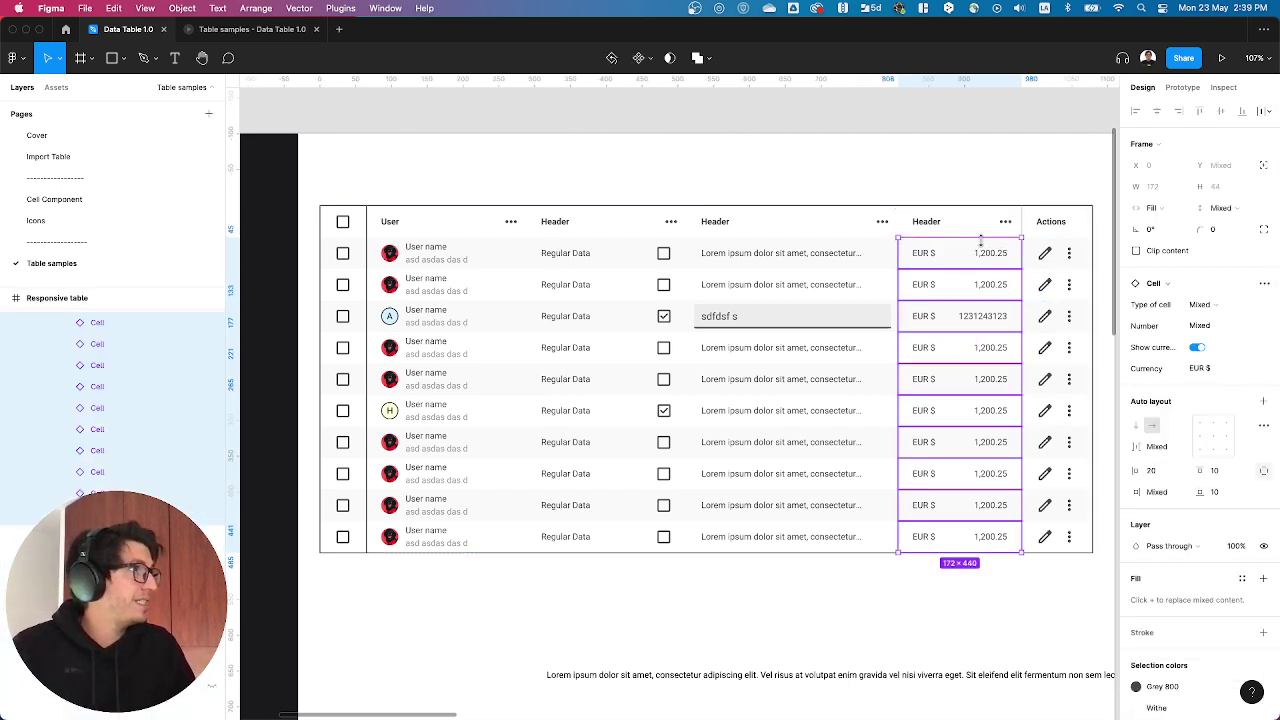
pyautogui.click(1198, 304)
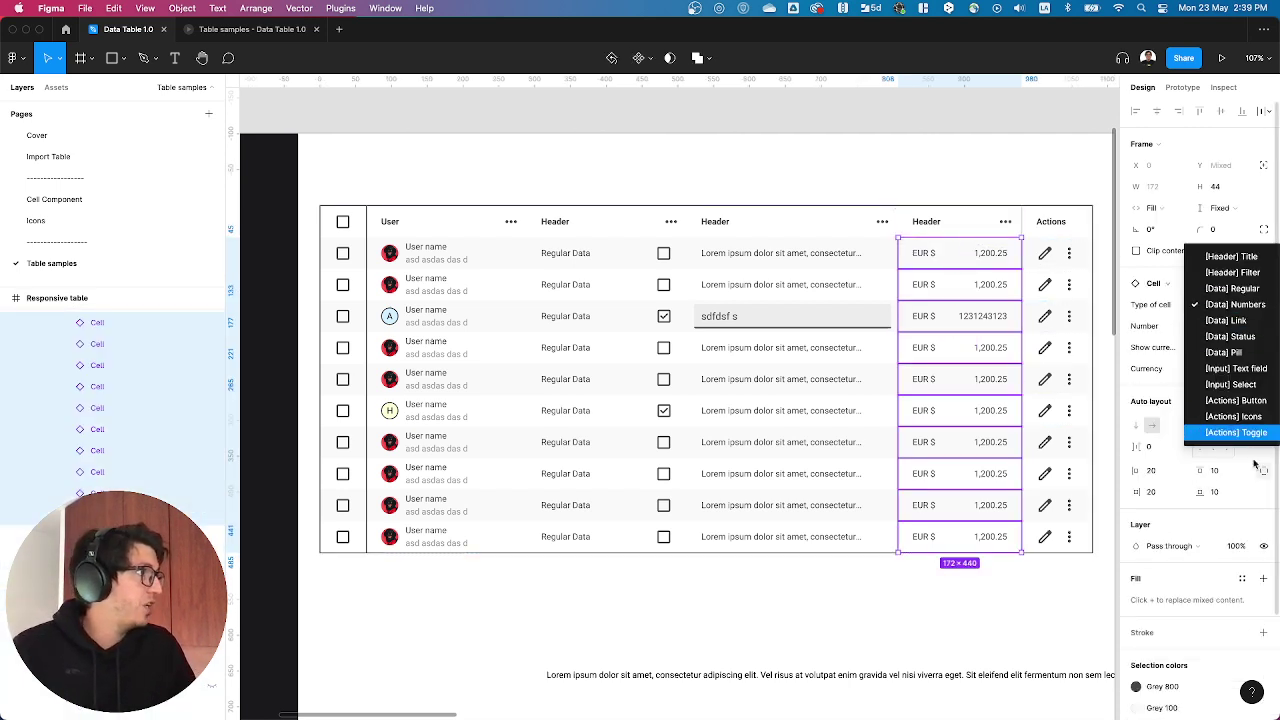
pyautogui.click(1236, 401)
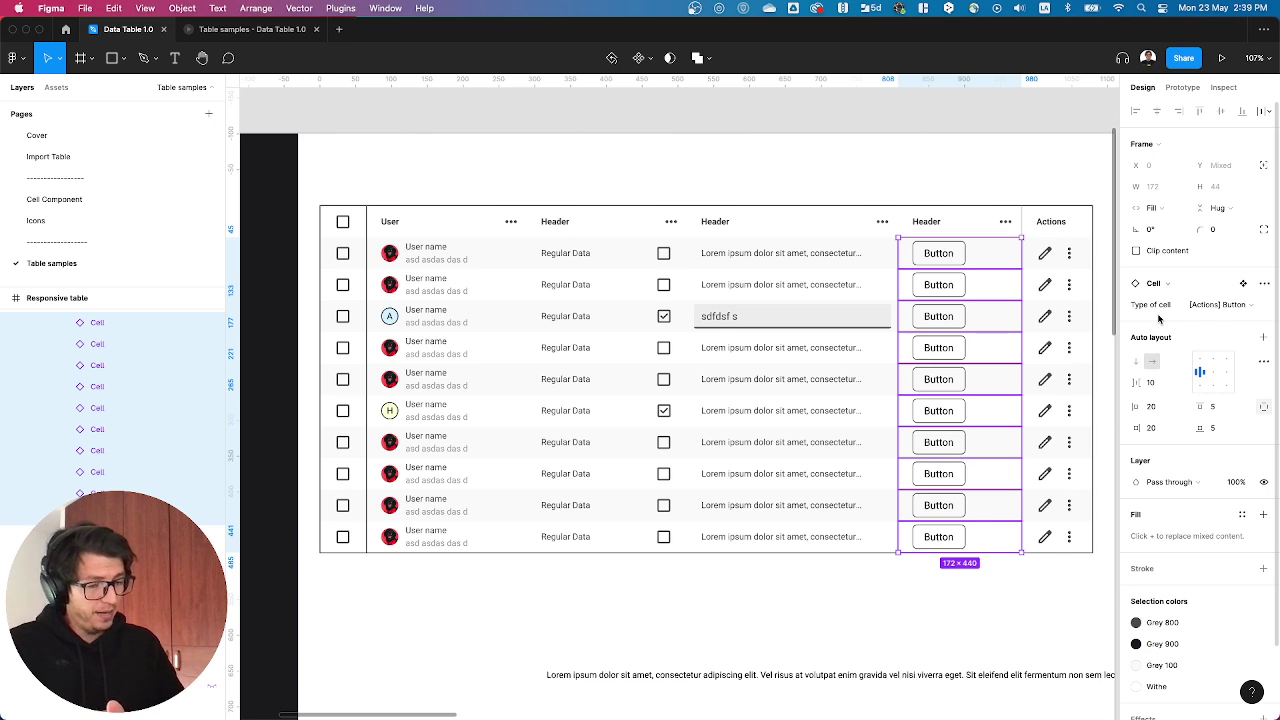
# - Set the label of all buttons nested in the column's cells to "sad as"
pyautogui.press('Return')
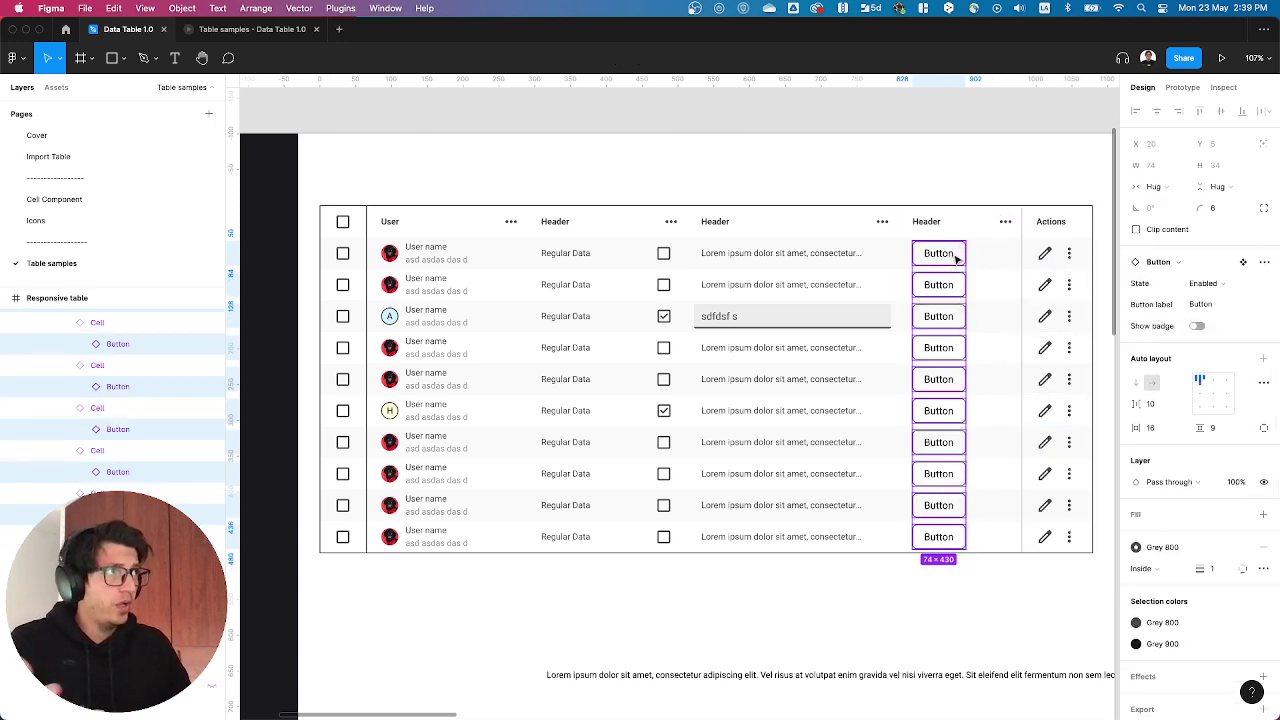
pyautogui.click(1210, 308)
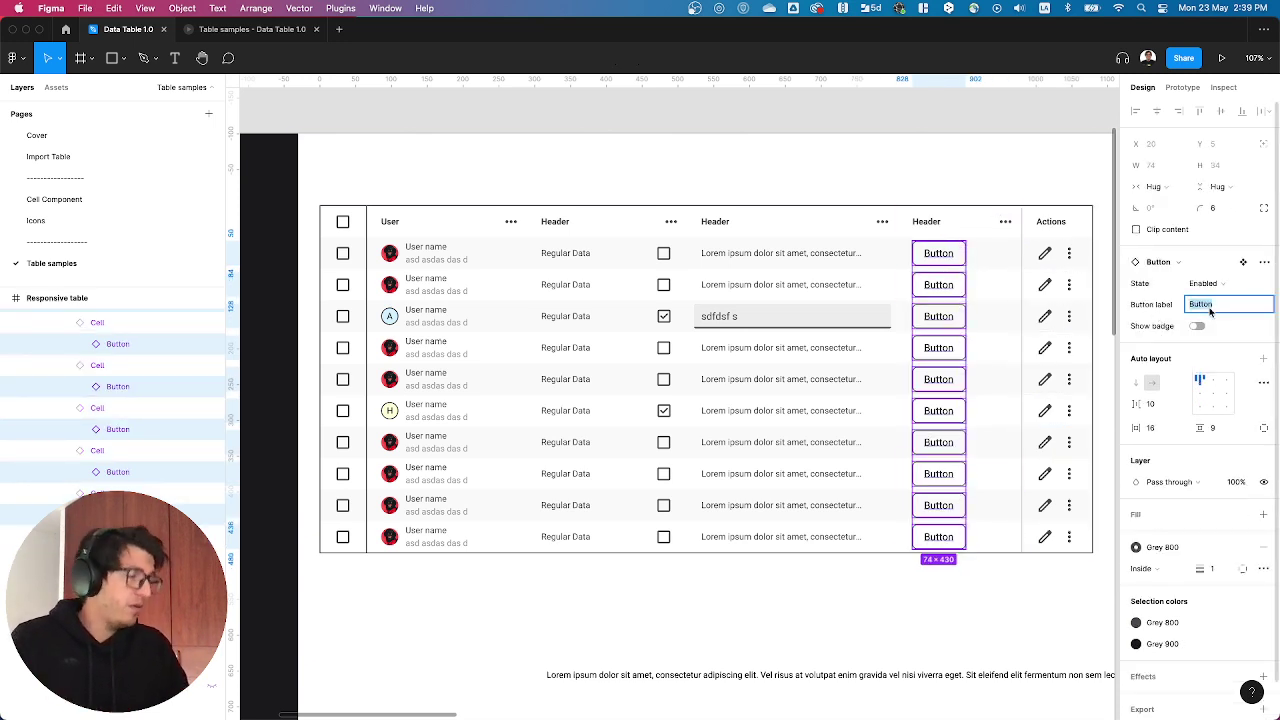
pyautogui.write('sad as')
pyautogui.press('Return')
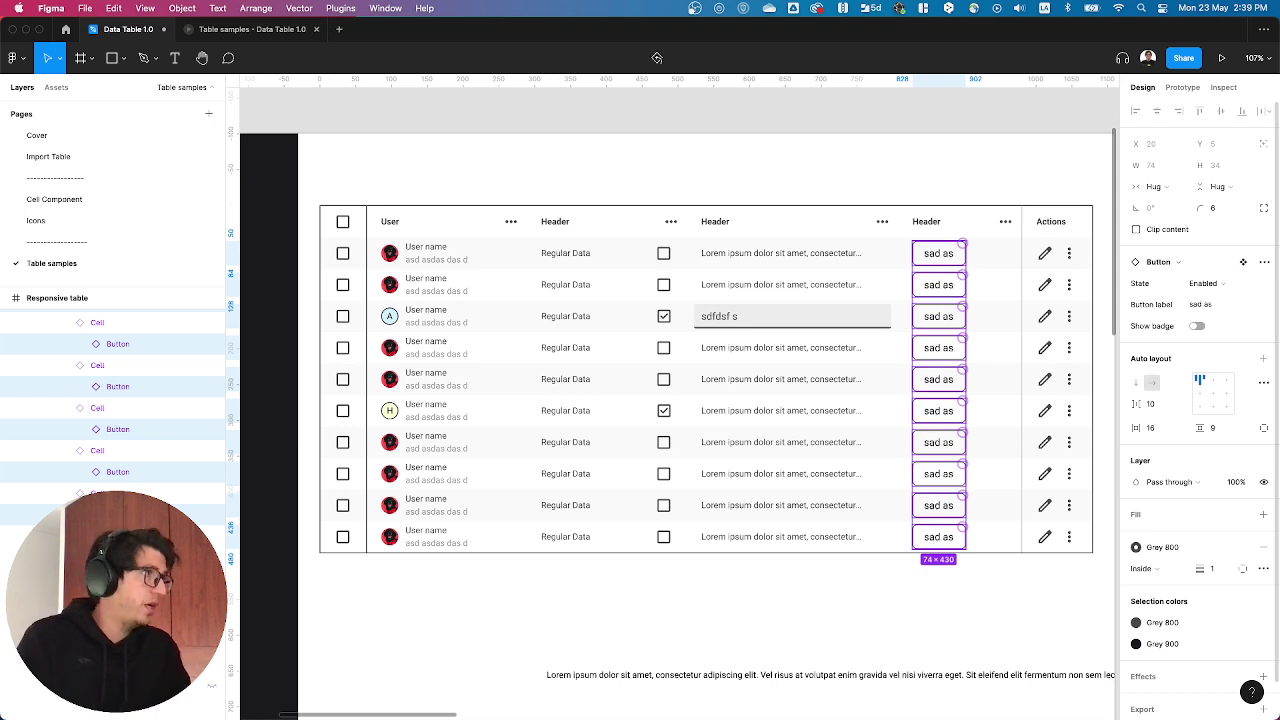
# - Show the badge on the button in the fourth data row only
pyautogui.click(960, 350)
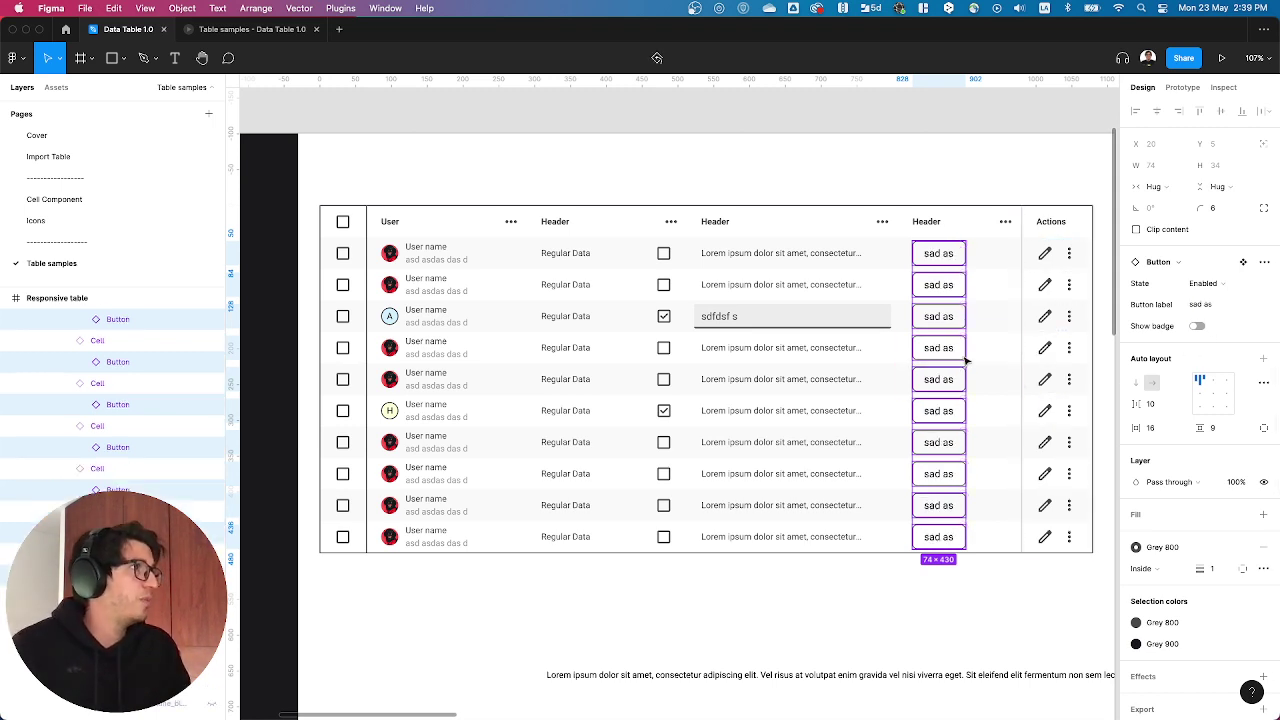
pyautogui.click(1197, 327)
pyautogui.click(966, 366)
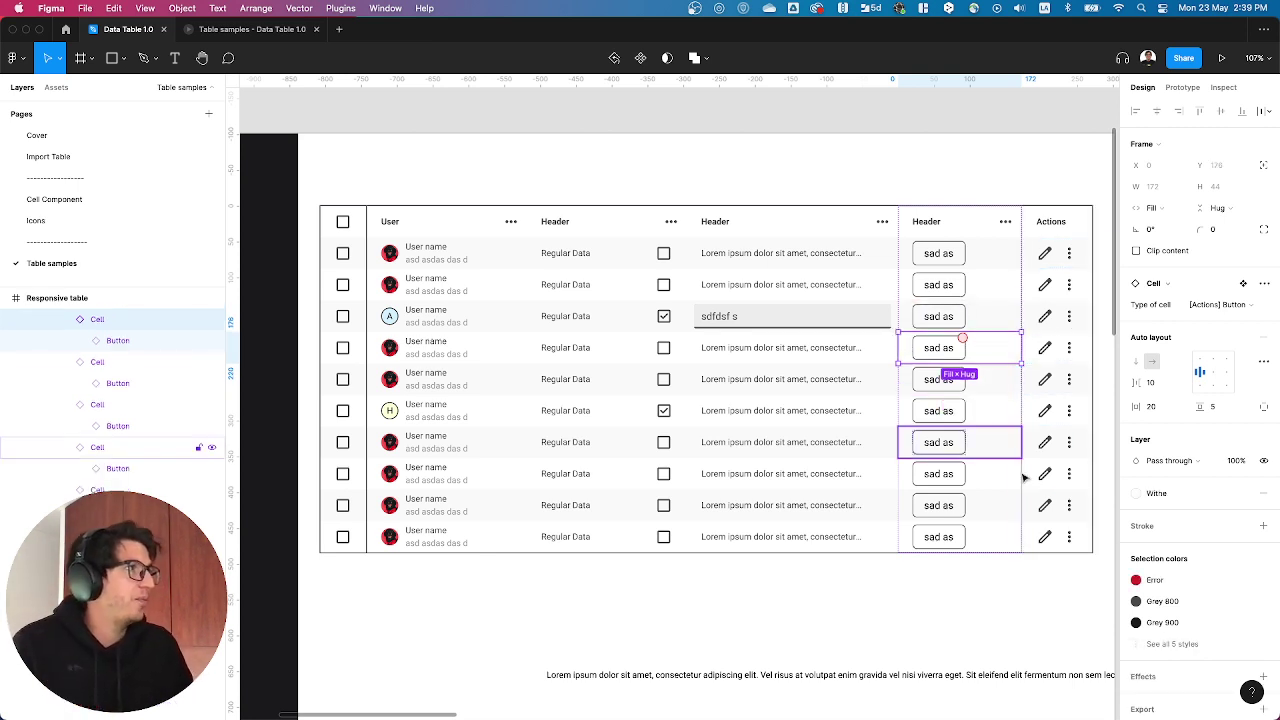
# - Change the fifth data cell of the Lorem ipsum column to the [Input] Select type
pyautogui.click(880, 350)
pyautogui.click(880, 350)
pyautogui.press('Down')
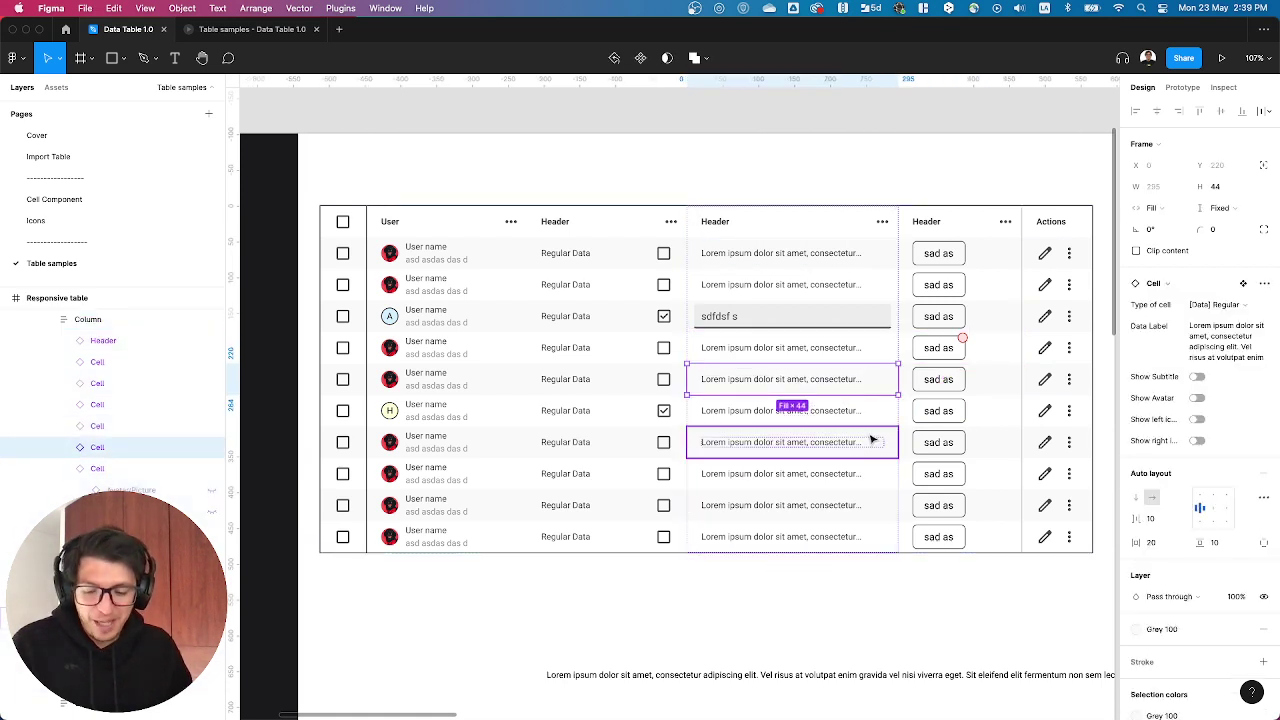
pyautogui.click(1213, 304)
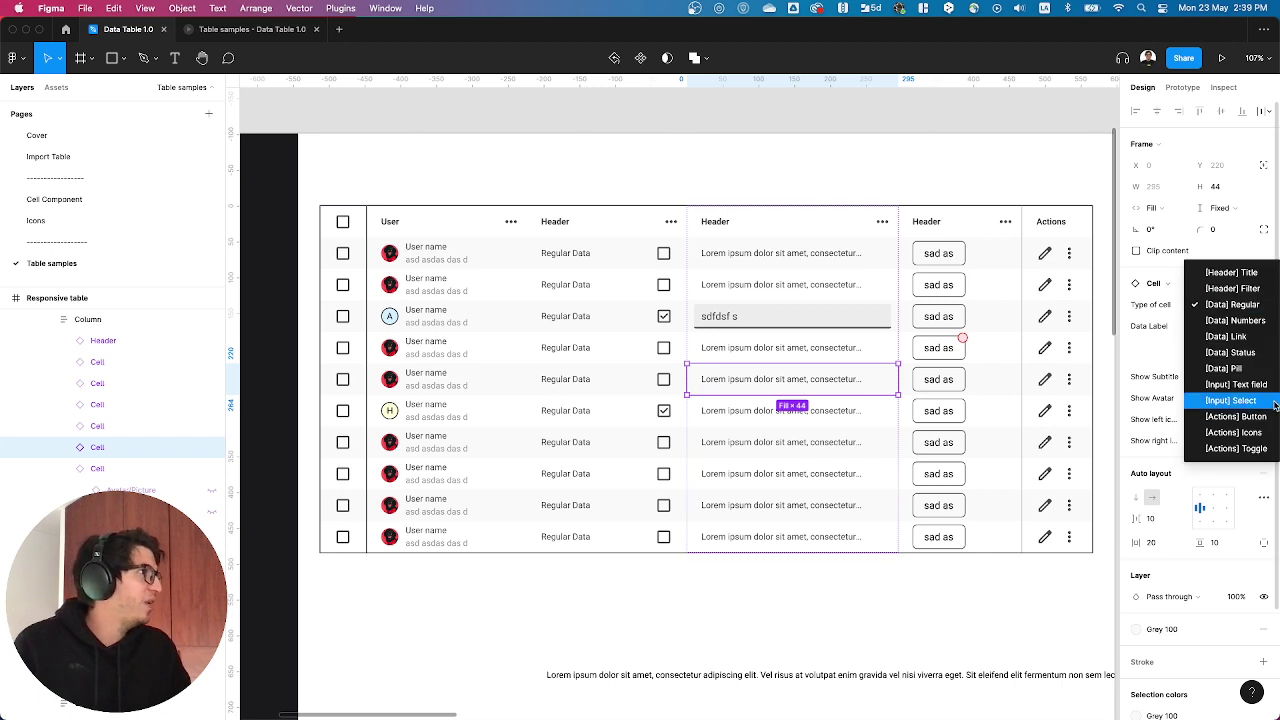
pyautogui.click(1231, 400)
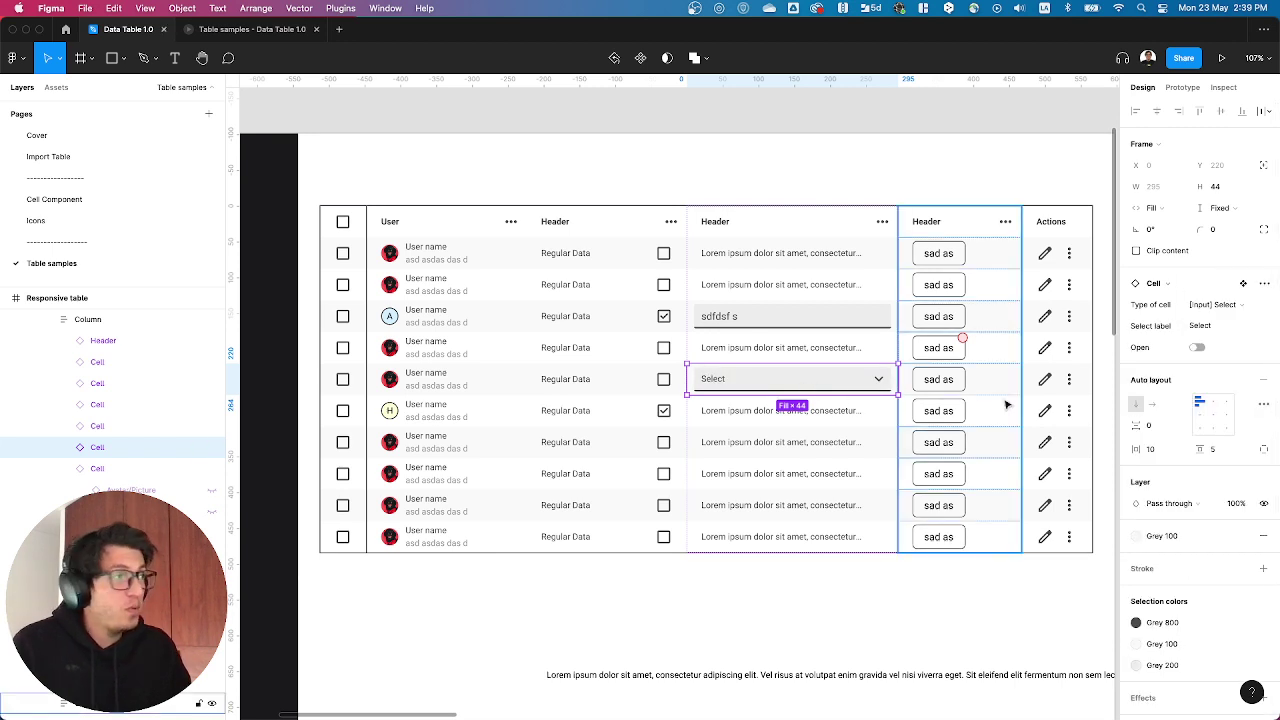
# - Turn on the Select cell's Open property to display its item list, and turn it off again
pyautogui.click(1195, 348)
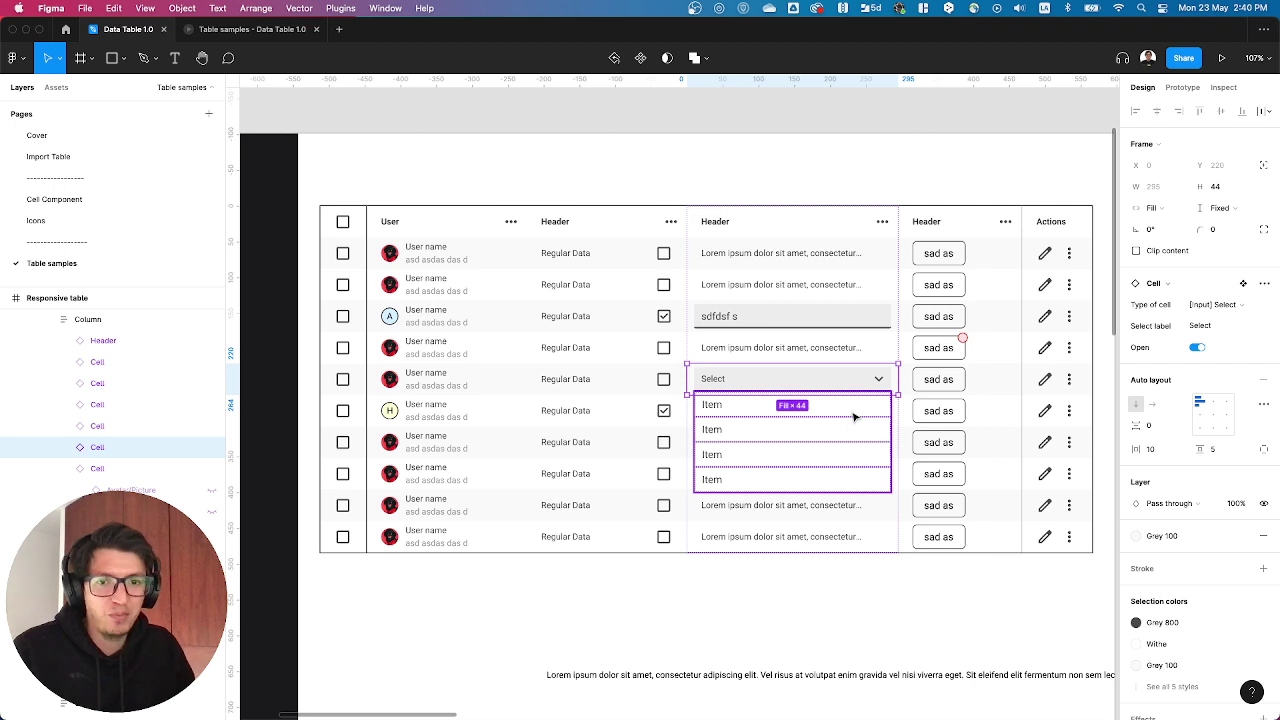
pyautogui.click(1198, 348)
pyautogui.click(821, 614)
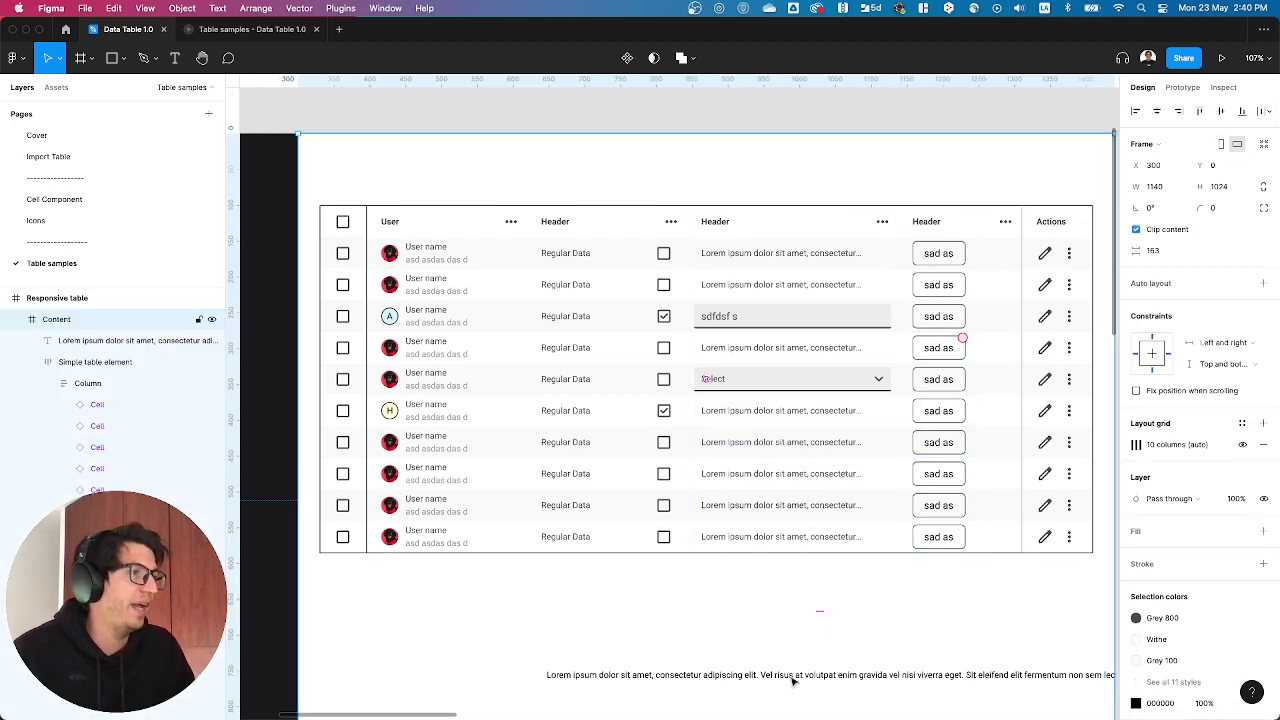
# - Delete the loose Lorem ipsum paragraph below the table
pyautogui.click(792, 677)
pyautogui.press('Delete')
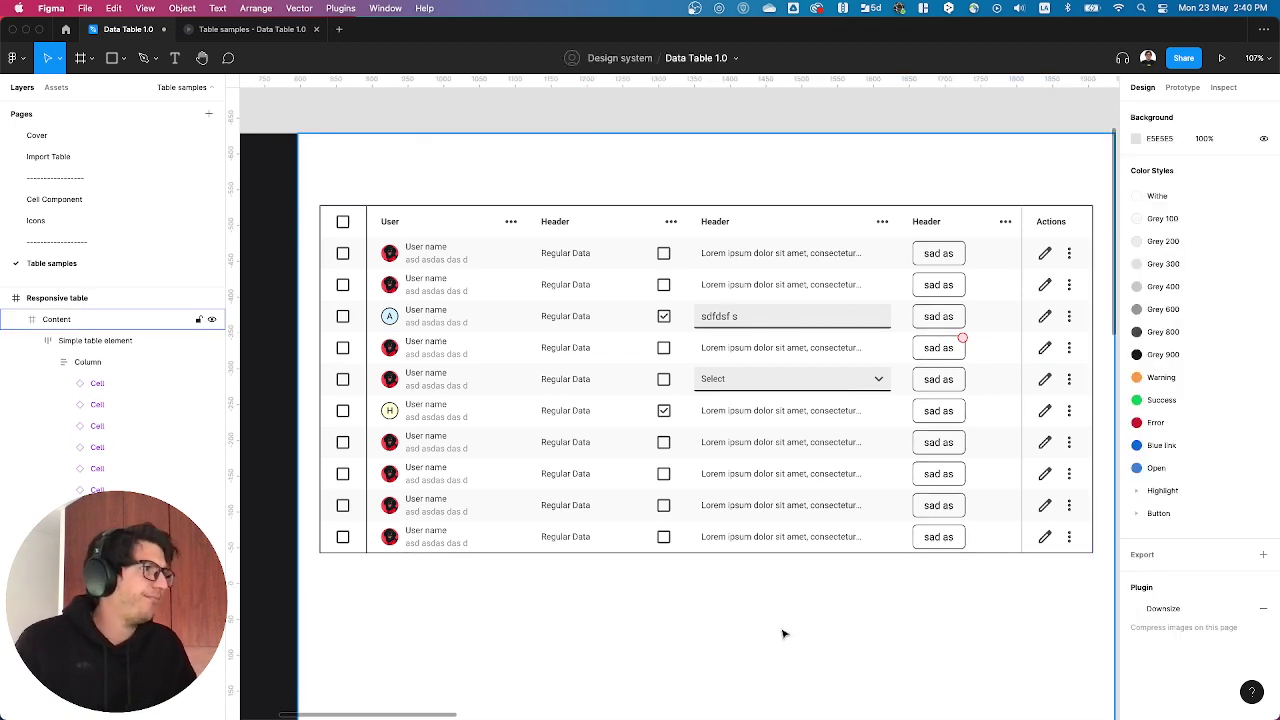
pyautogui.click(781, 626)
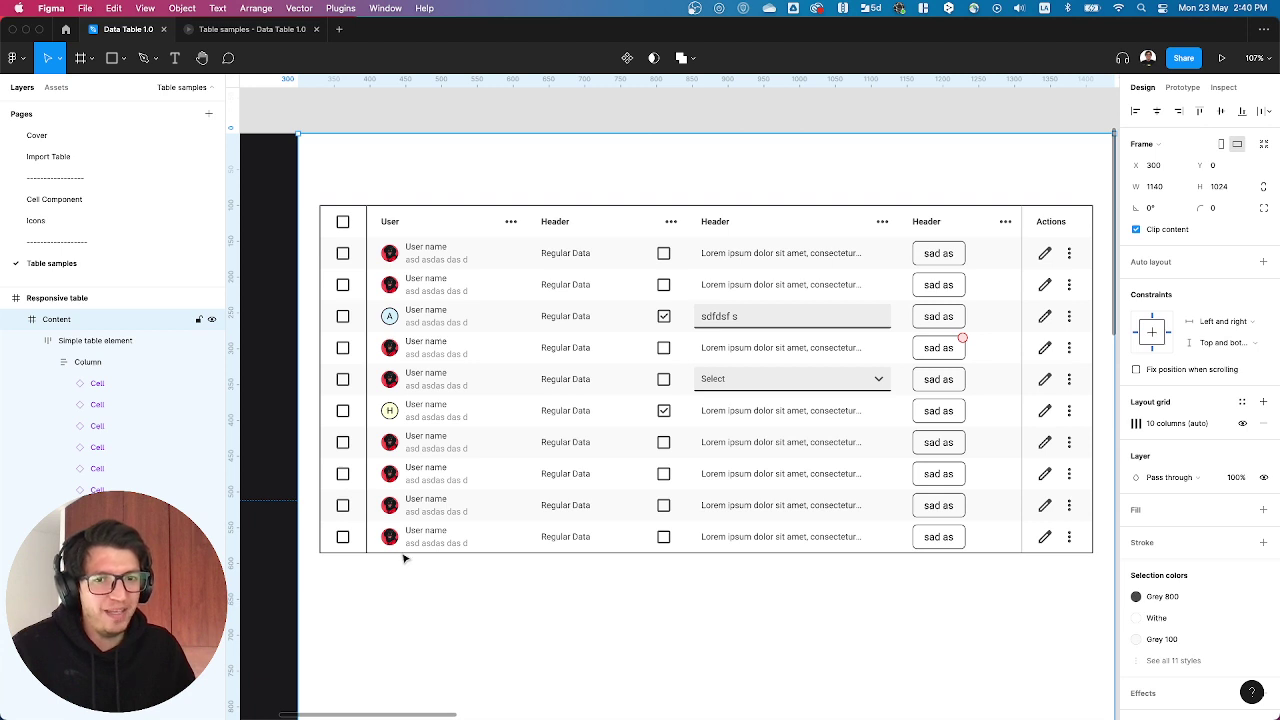
# - Go to the Cell Component page and examine the Cell component set's properties and its [Data] Regular variant
pyautogui.click(88, 204)
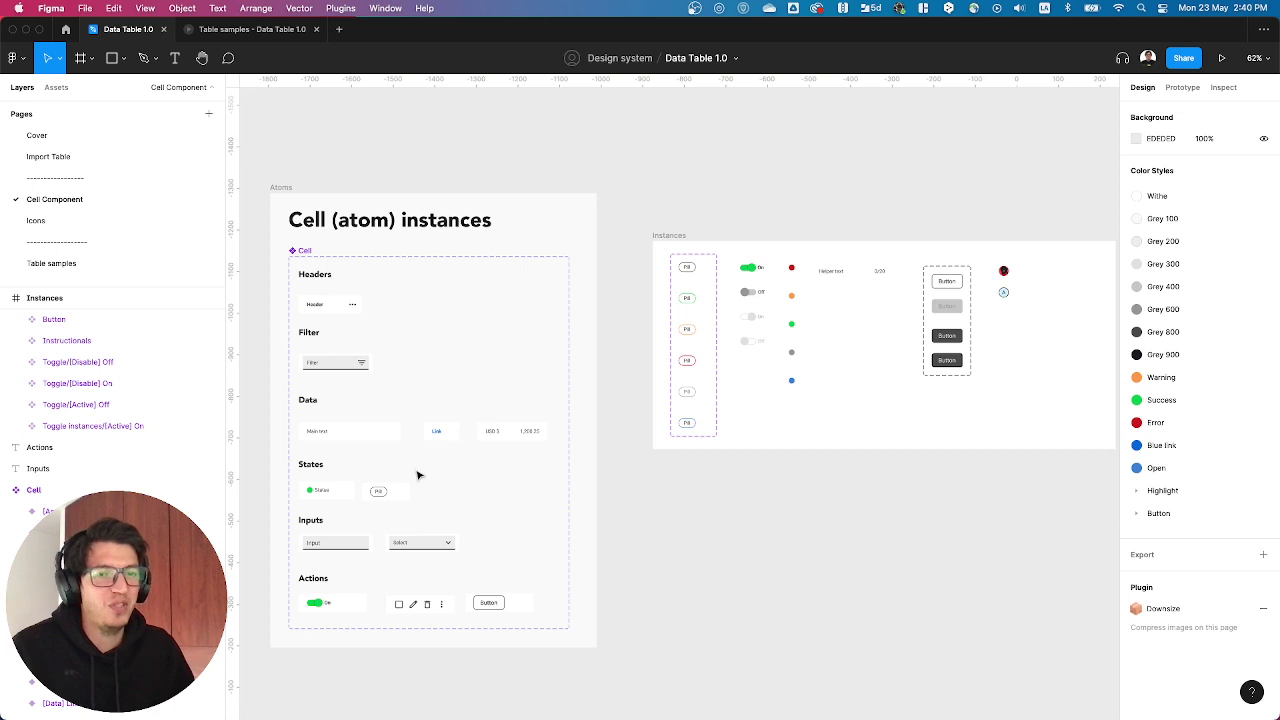
pyautogui.hscroll(-3, 395, 392)
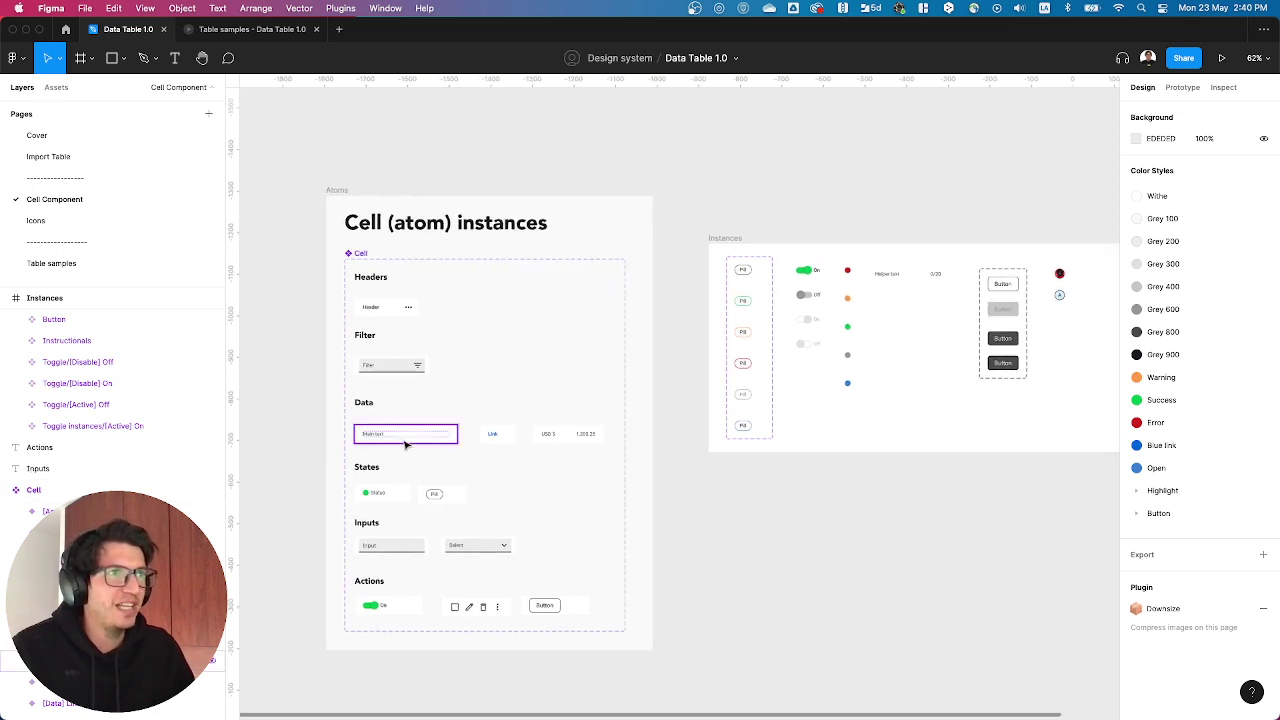
pyautogui.click(405, 445)
pyautogui.click(360, 253)
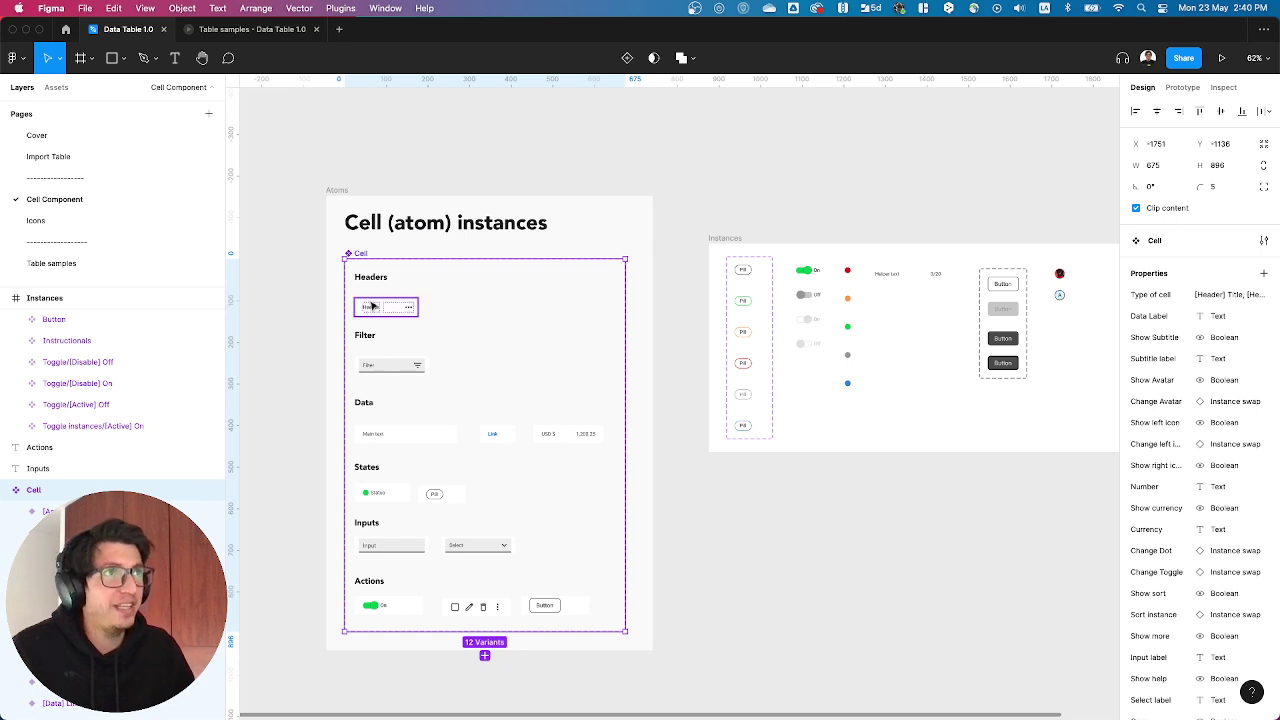
pyautogui.click(434, 444)
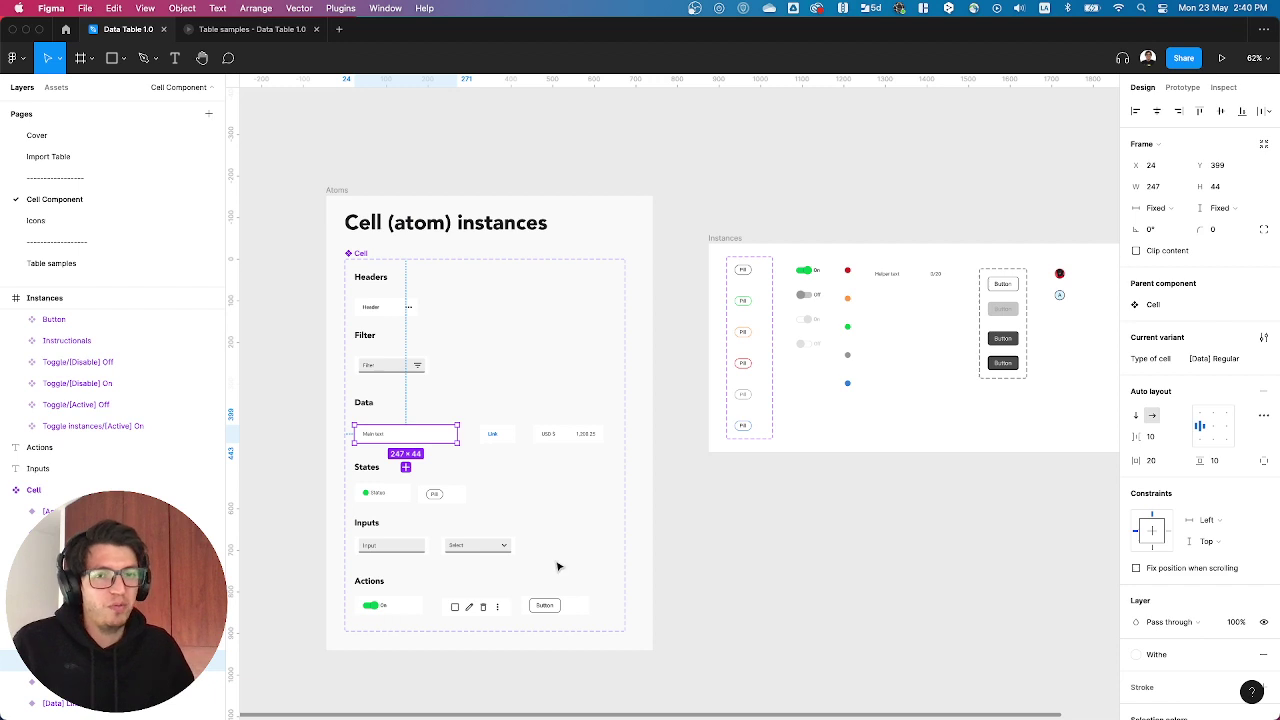
# - Examine the Pill and Button component sets in the Instances frame beside the Cell atoms
pyautogui.click(879, 578)
pyautogui.moveTo(742, 378); pyautogui.dragTo(636, 394)
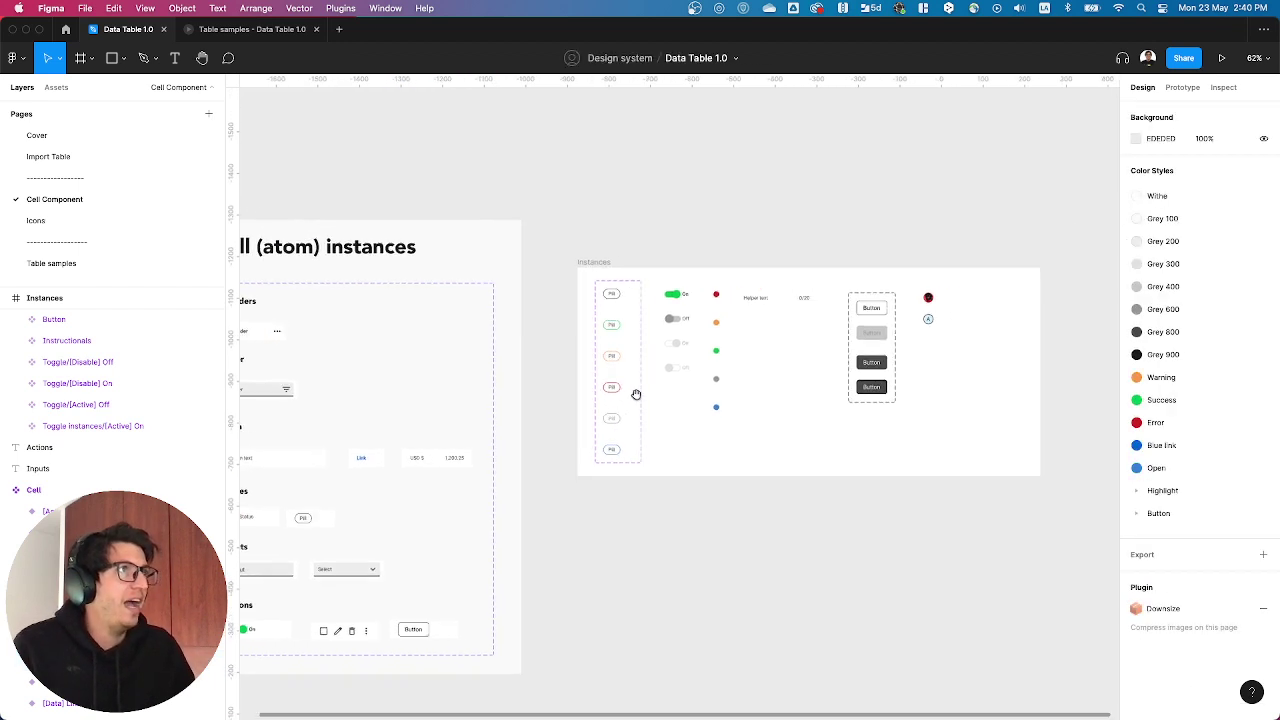
pyautogui.click(634, 290)
pyautogui.click(853, 318)
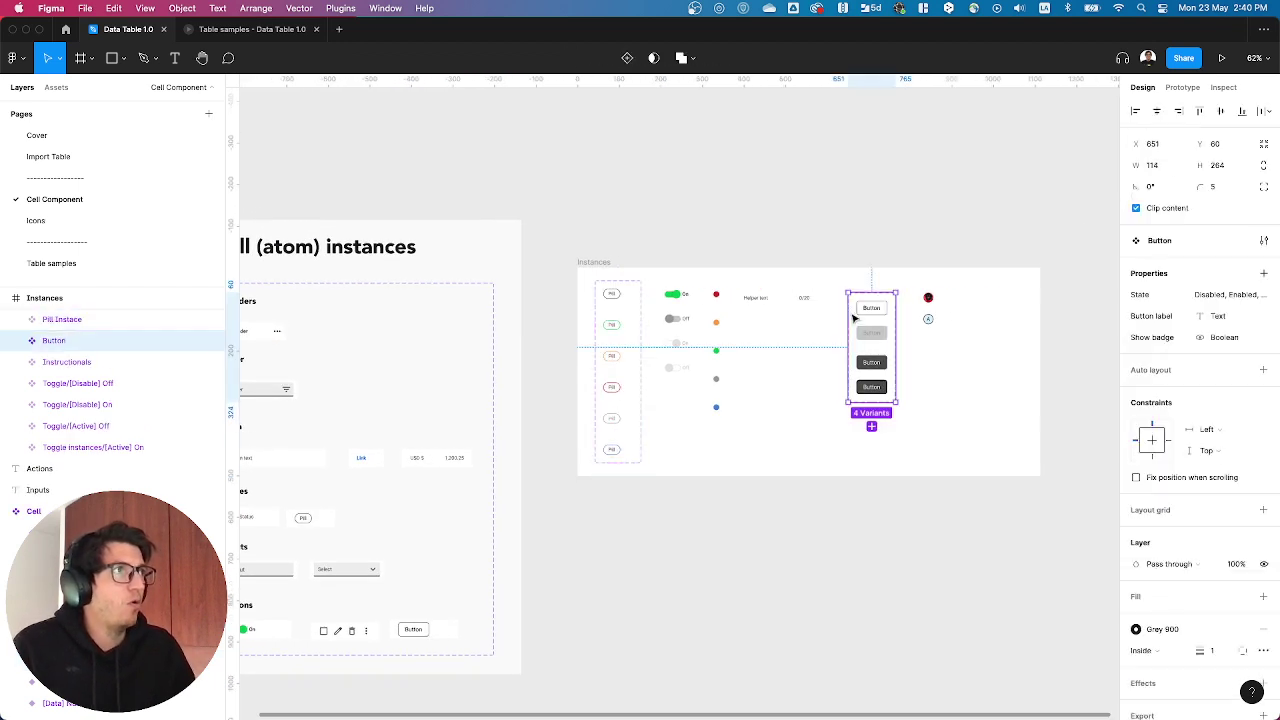
pyautogui.click(628, 418)
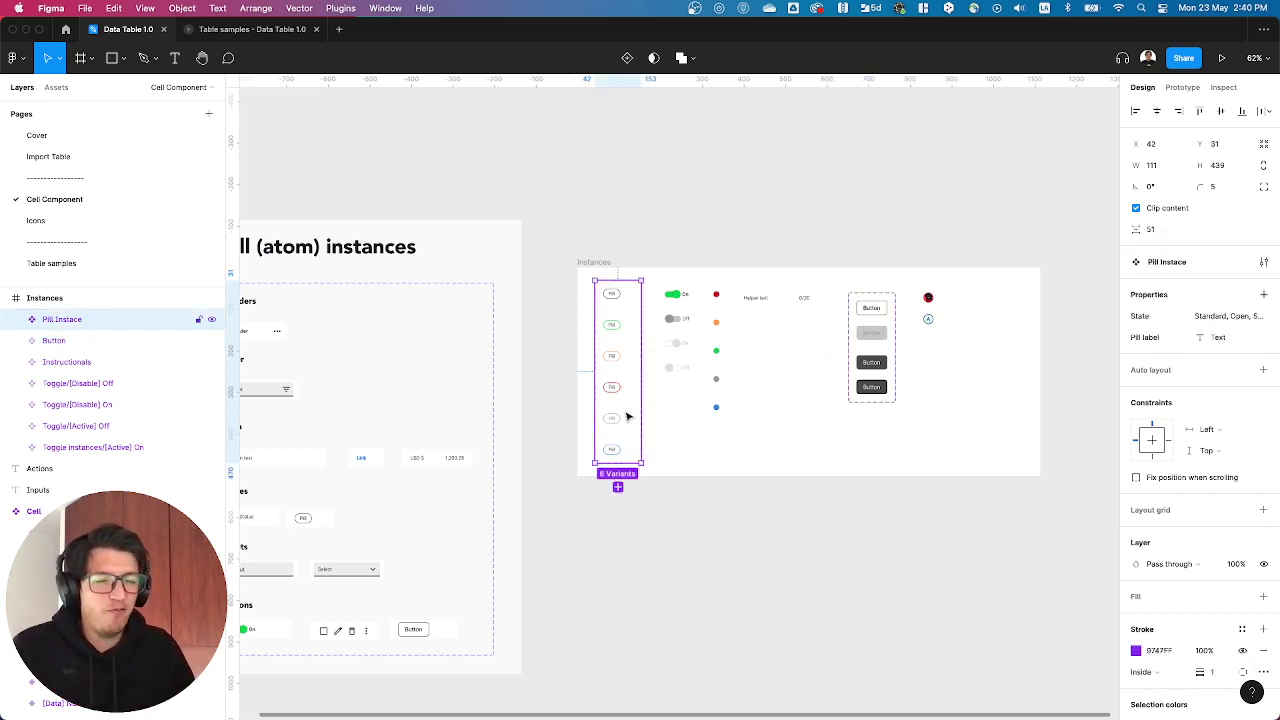
pyautogui.click(762, 468)
# - Inspect the [Data] Pill cell variant and the Dot status components, and go back to the Table samples page
pyautogui.moveTo(683, 454); pyautogui.dragTo(760, 457)
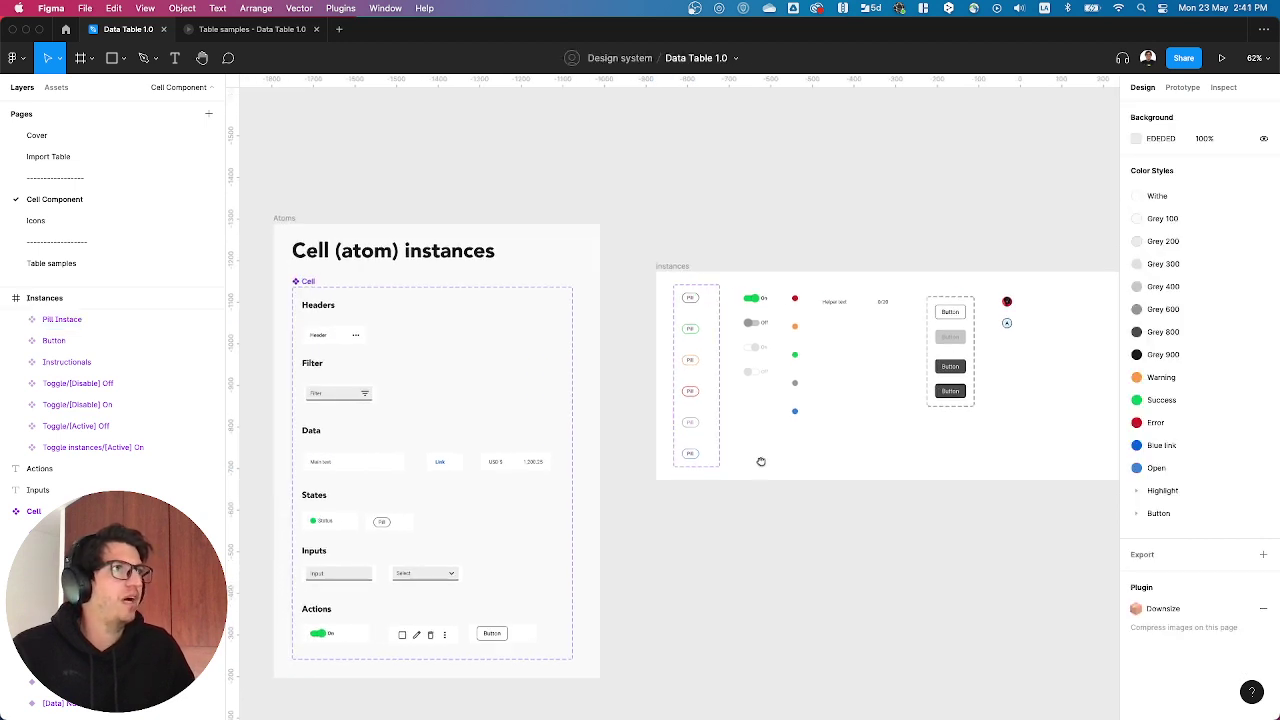
pyautogui.click(397, 529)
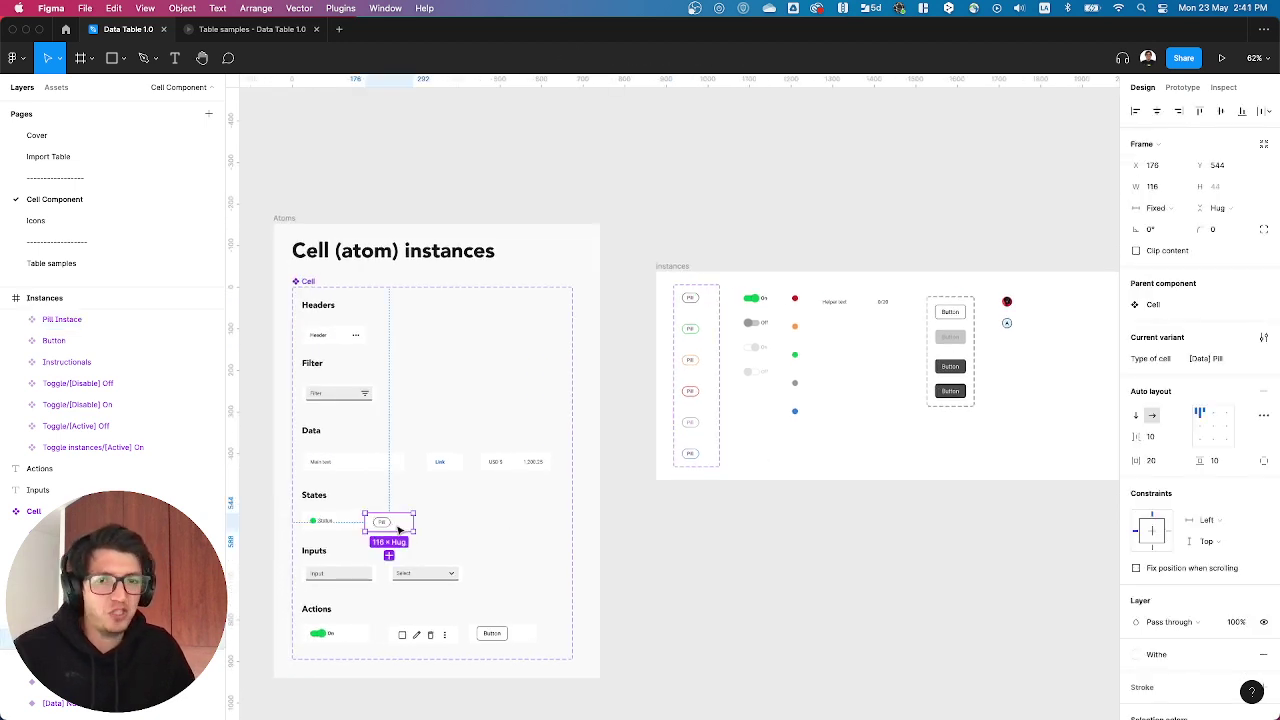
pyautogui.click(790, 298)
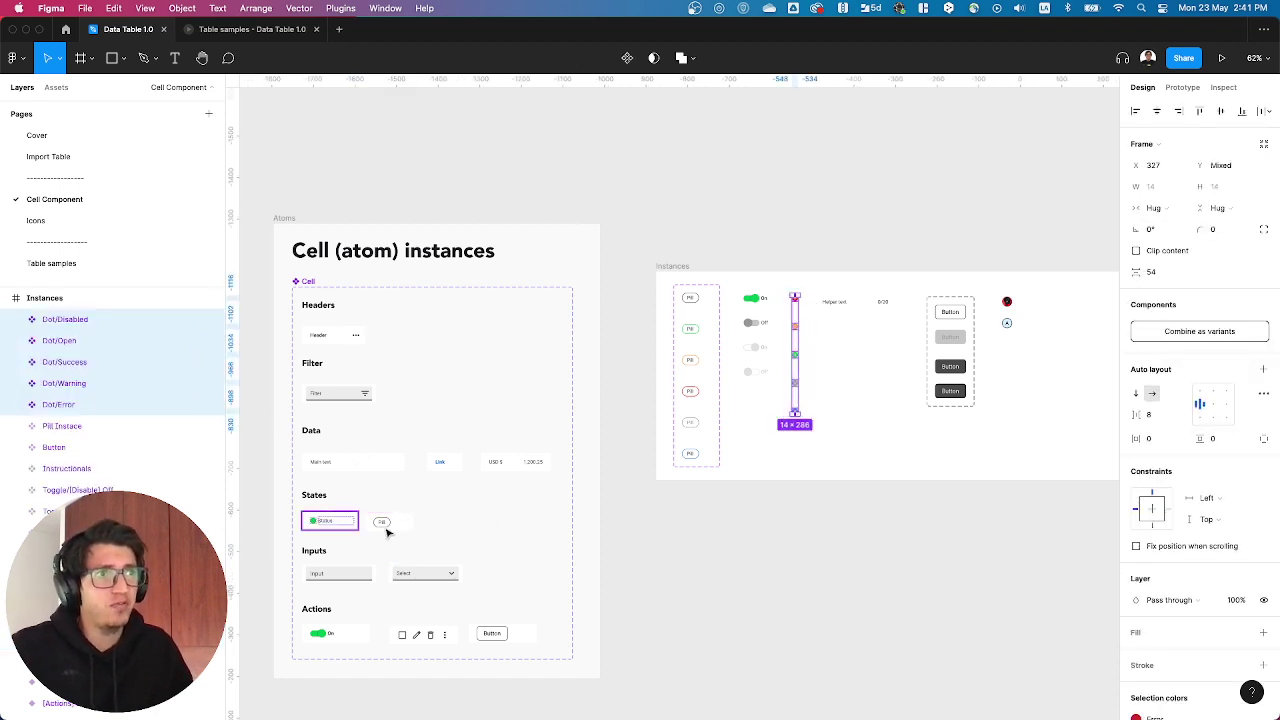
pyautogui.click(706, 528)
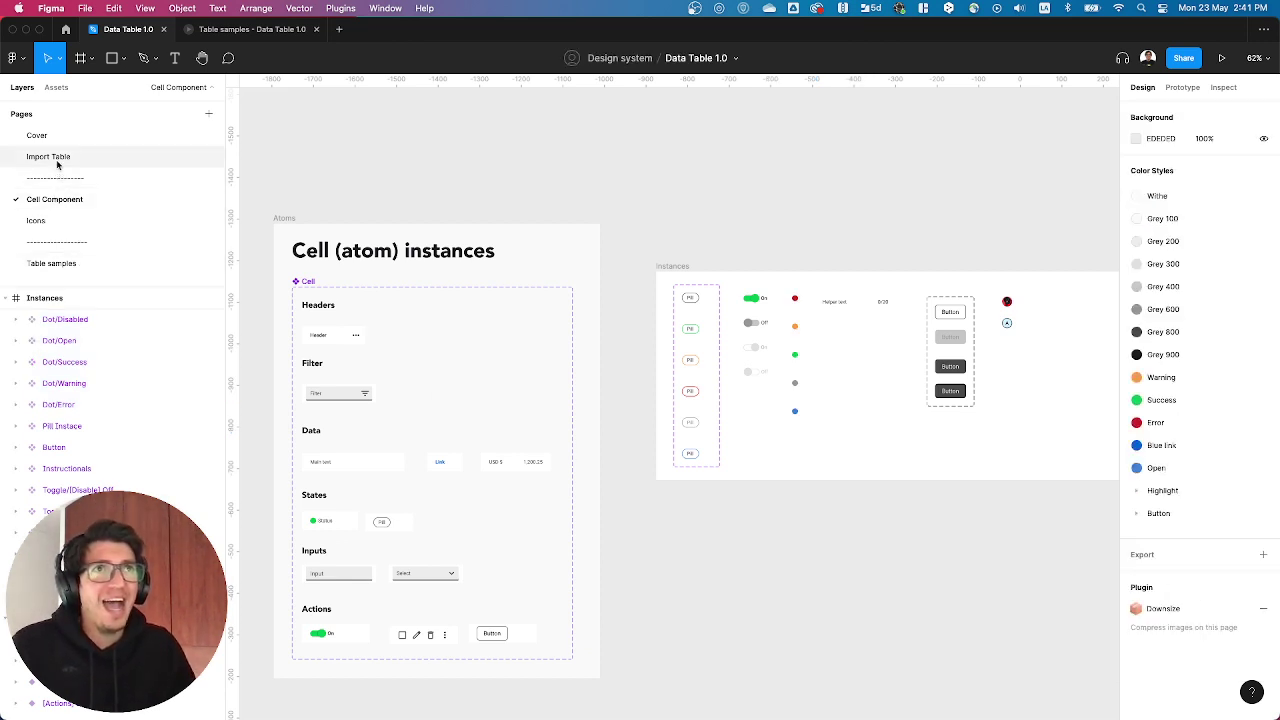
pyautogui.click(73, 262)
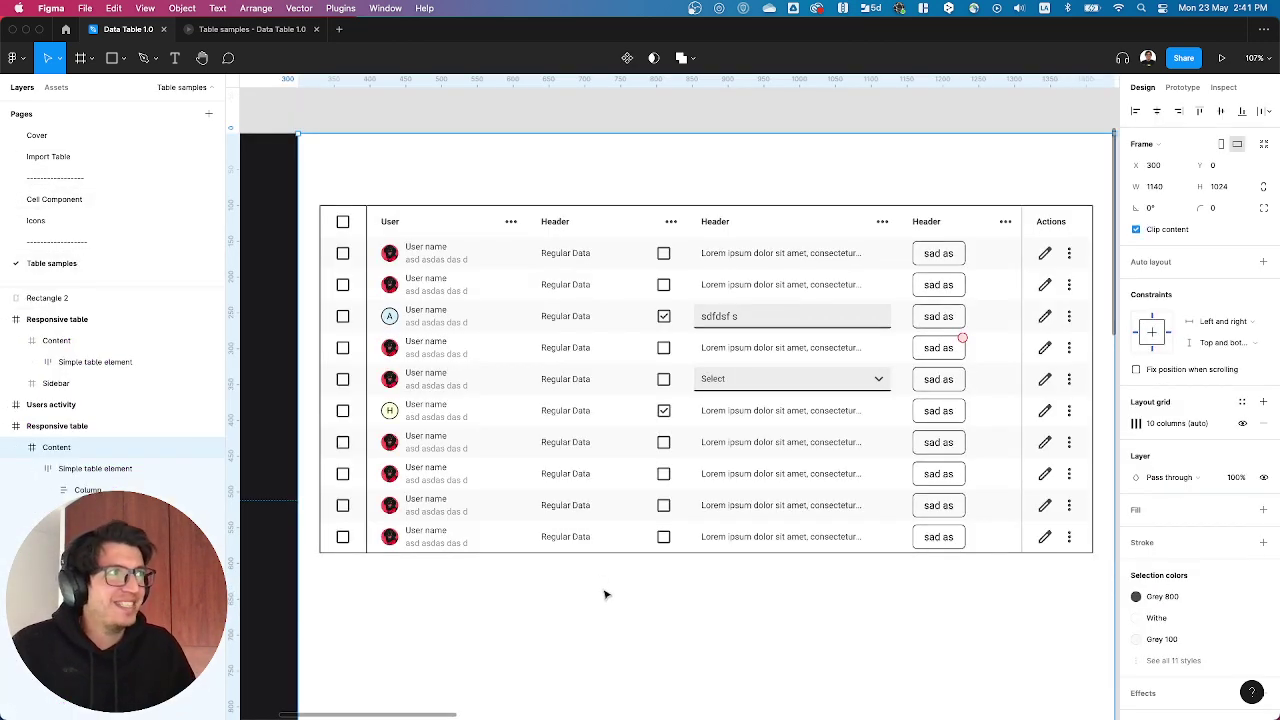